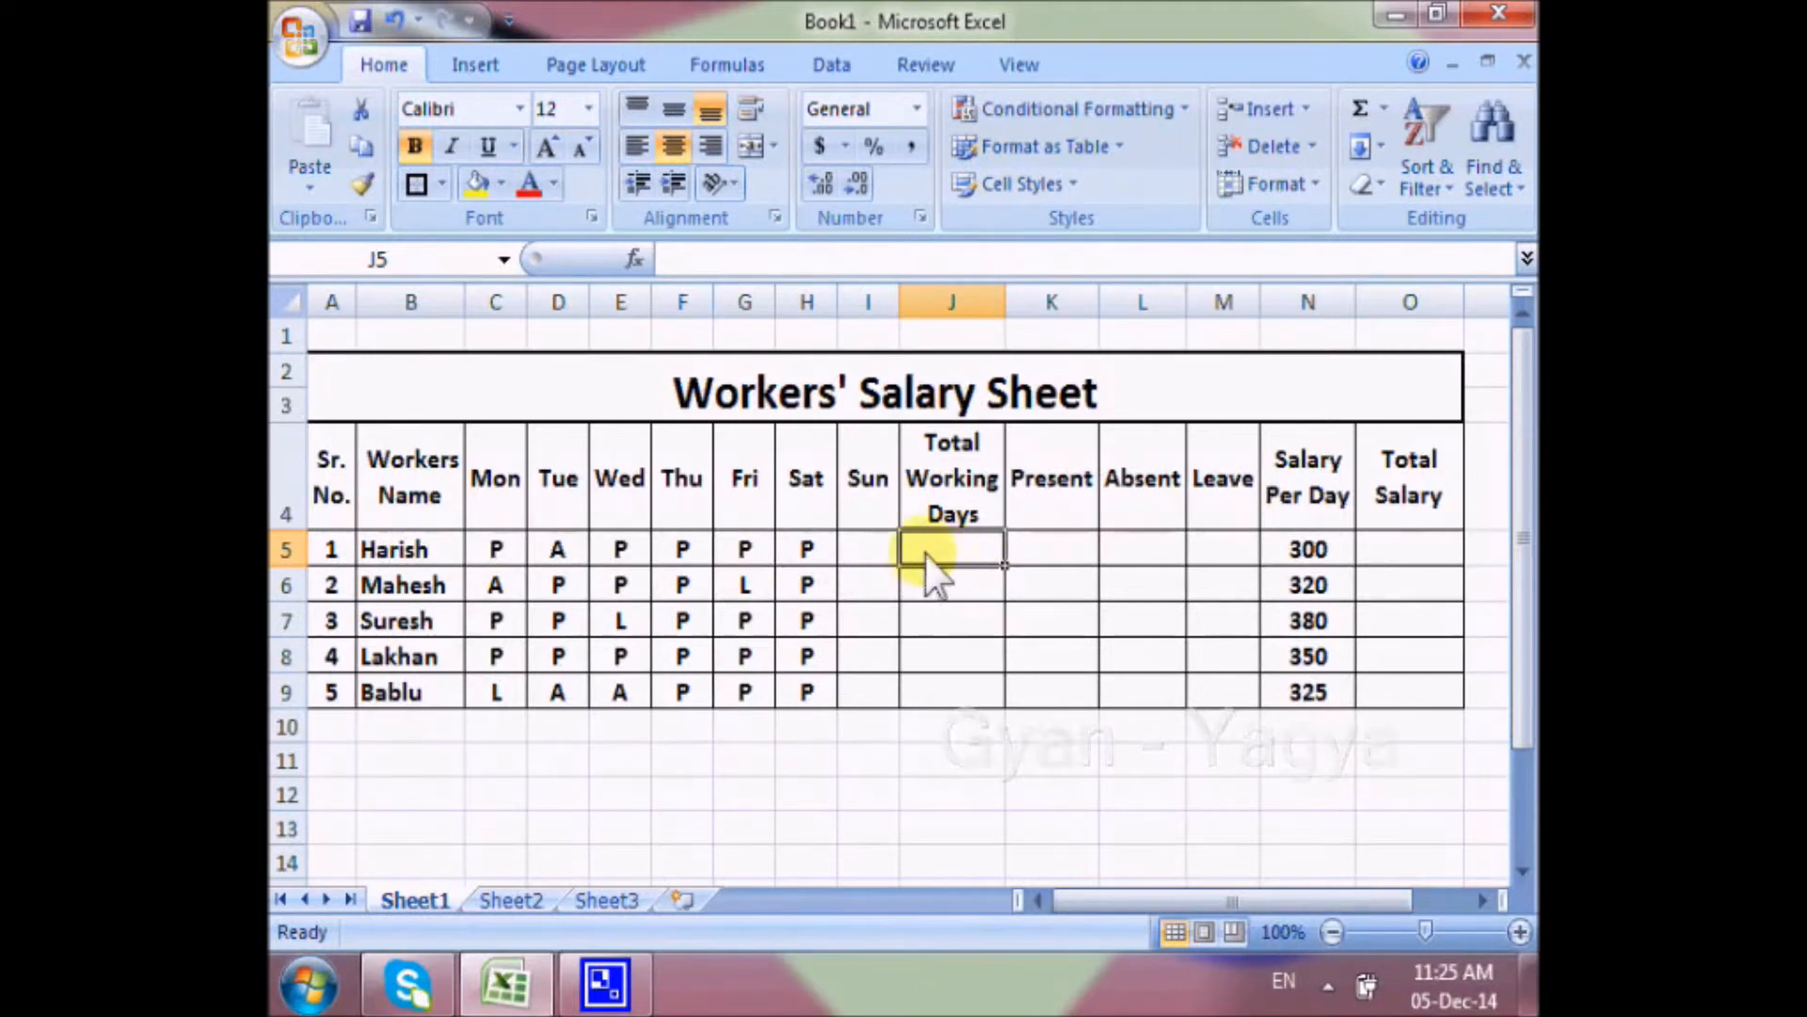
Calculate Total Working Days in J5 with =COUNTA(C5:I5) and fill the formula down through J9.
type("=")
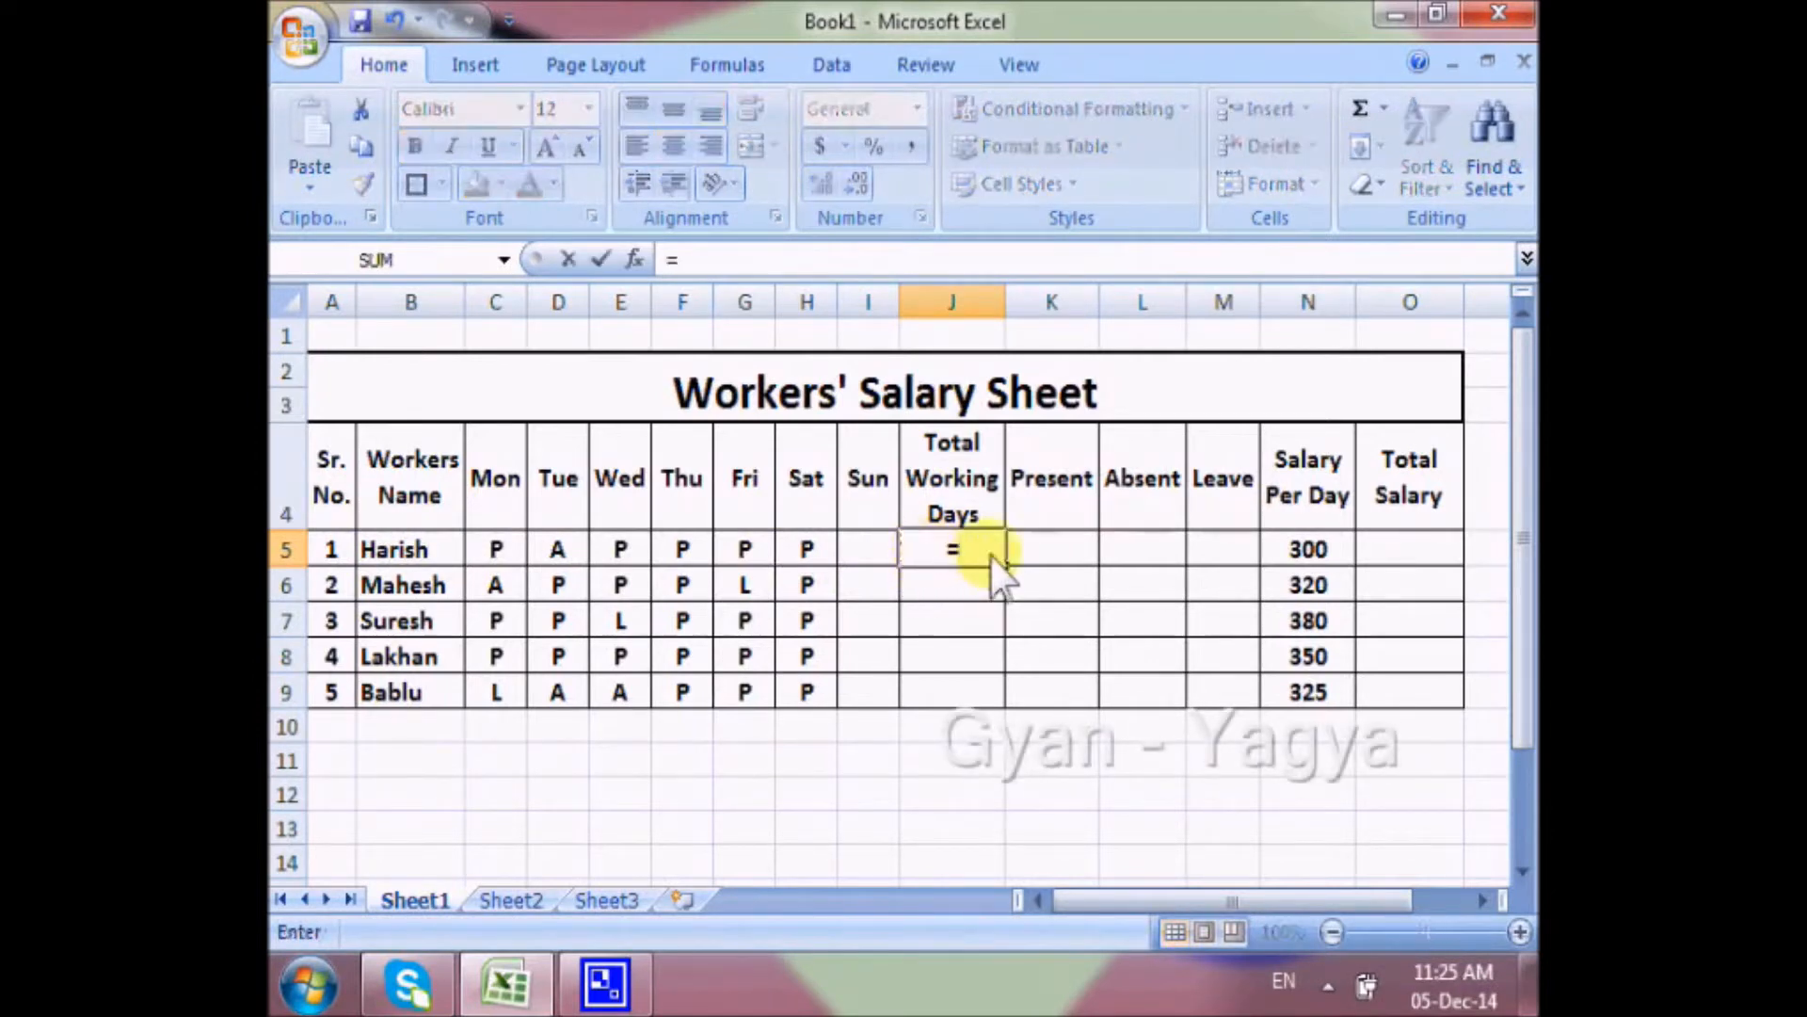
type("cou")
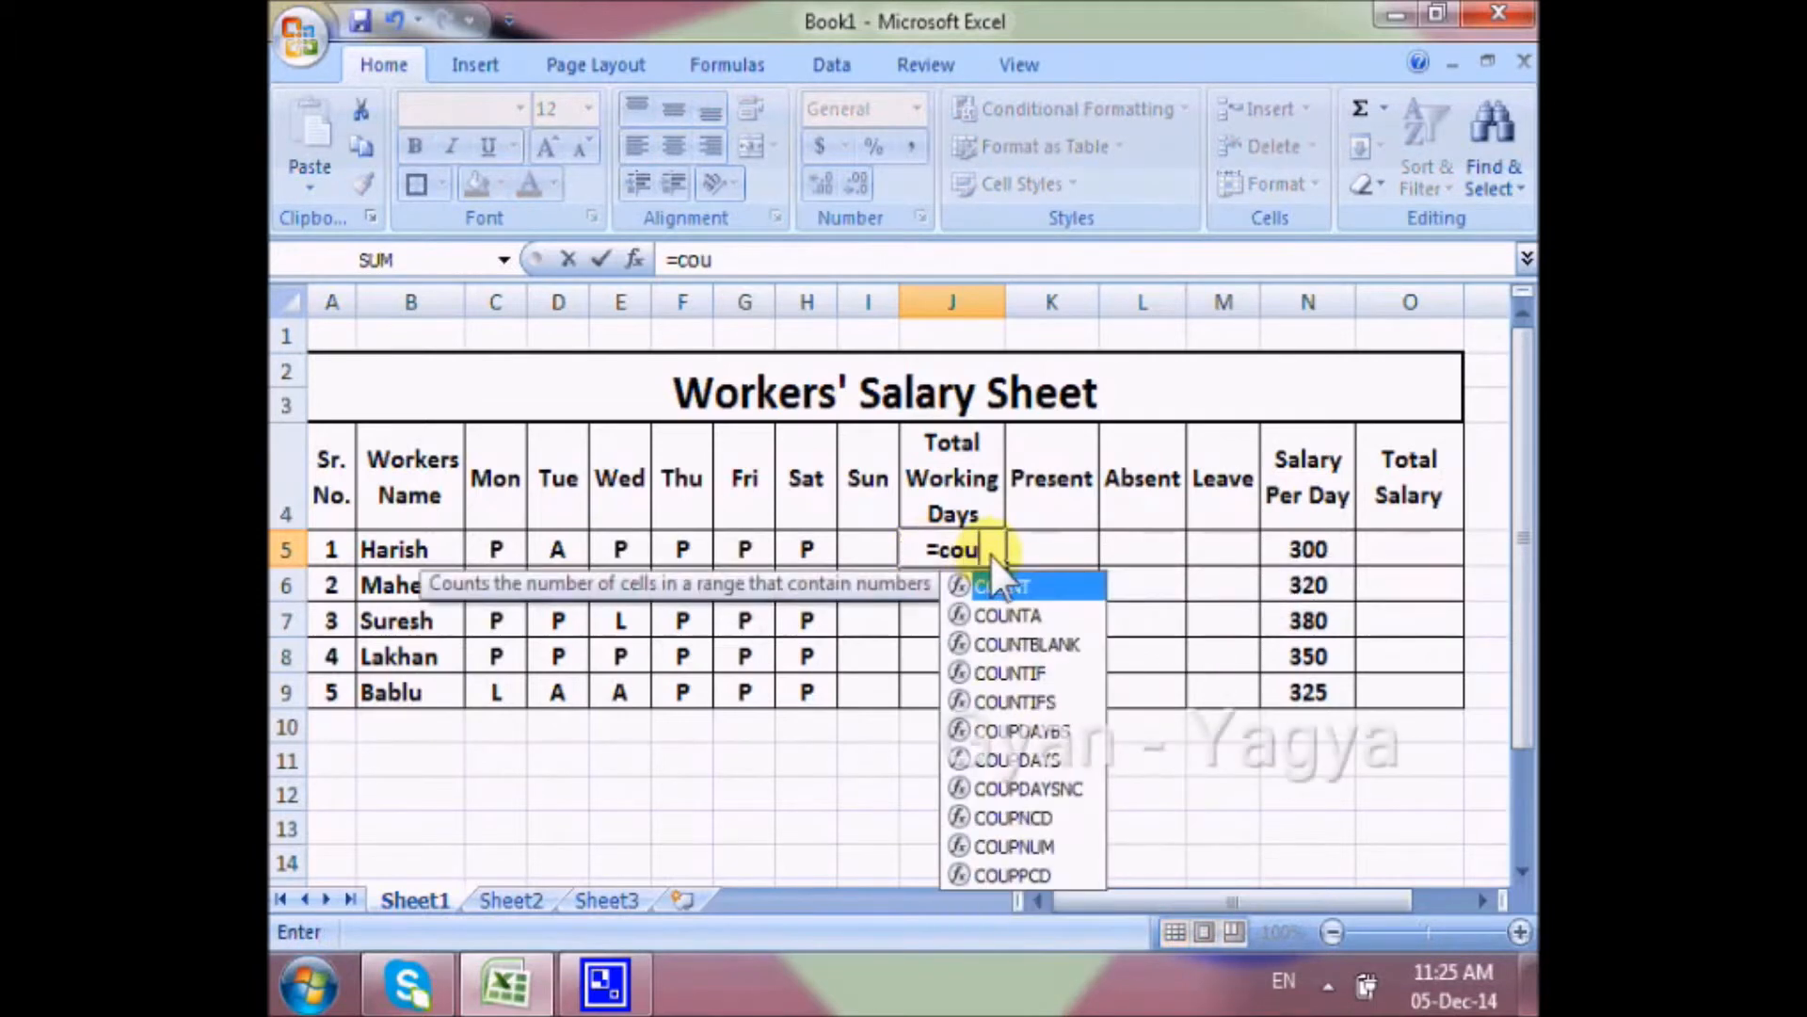
type("nta(")
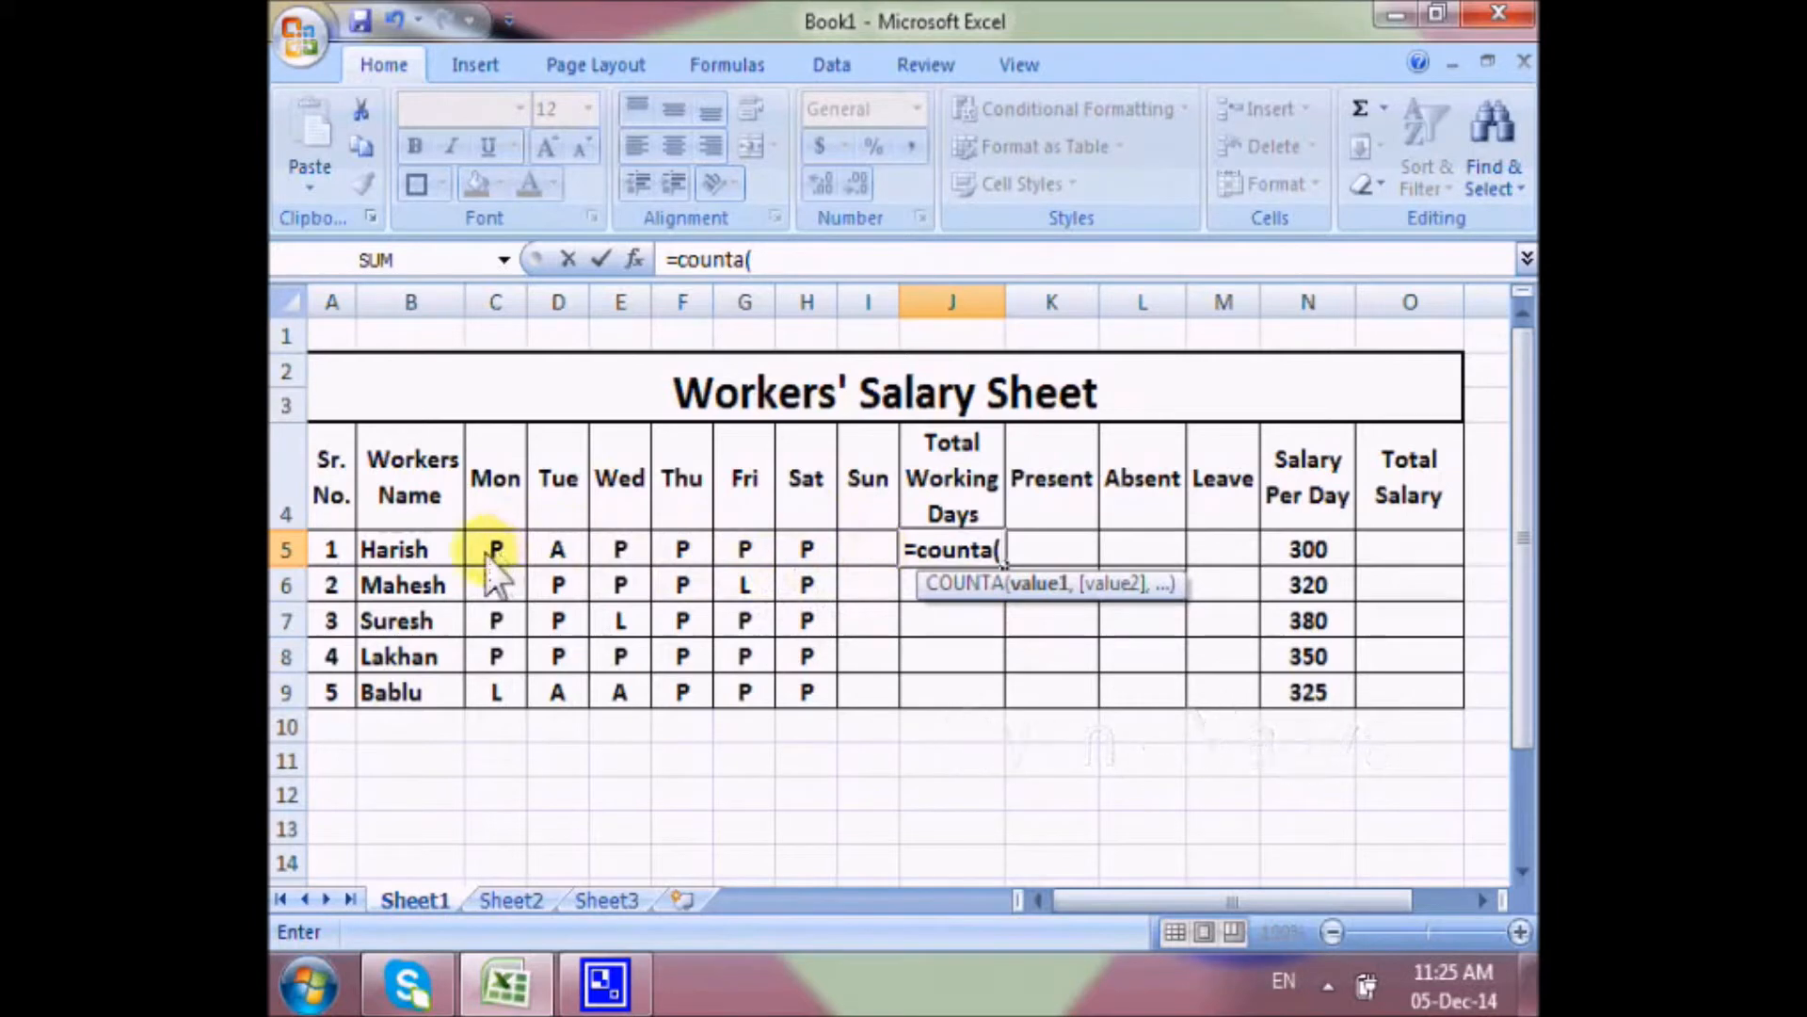
left_click_drag(494, 553, 856, 565)
type(")")
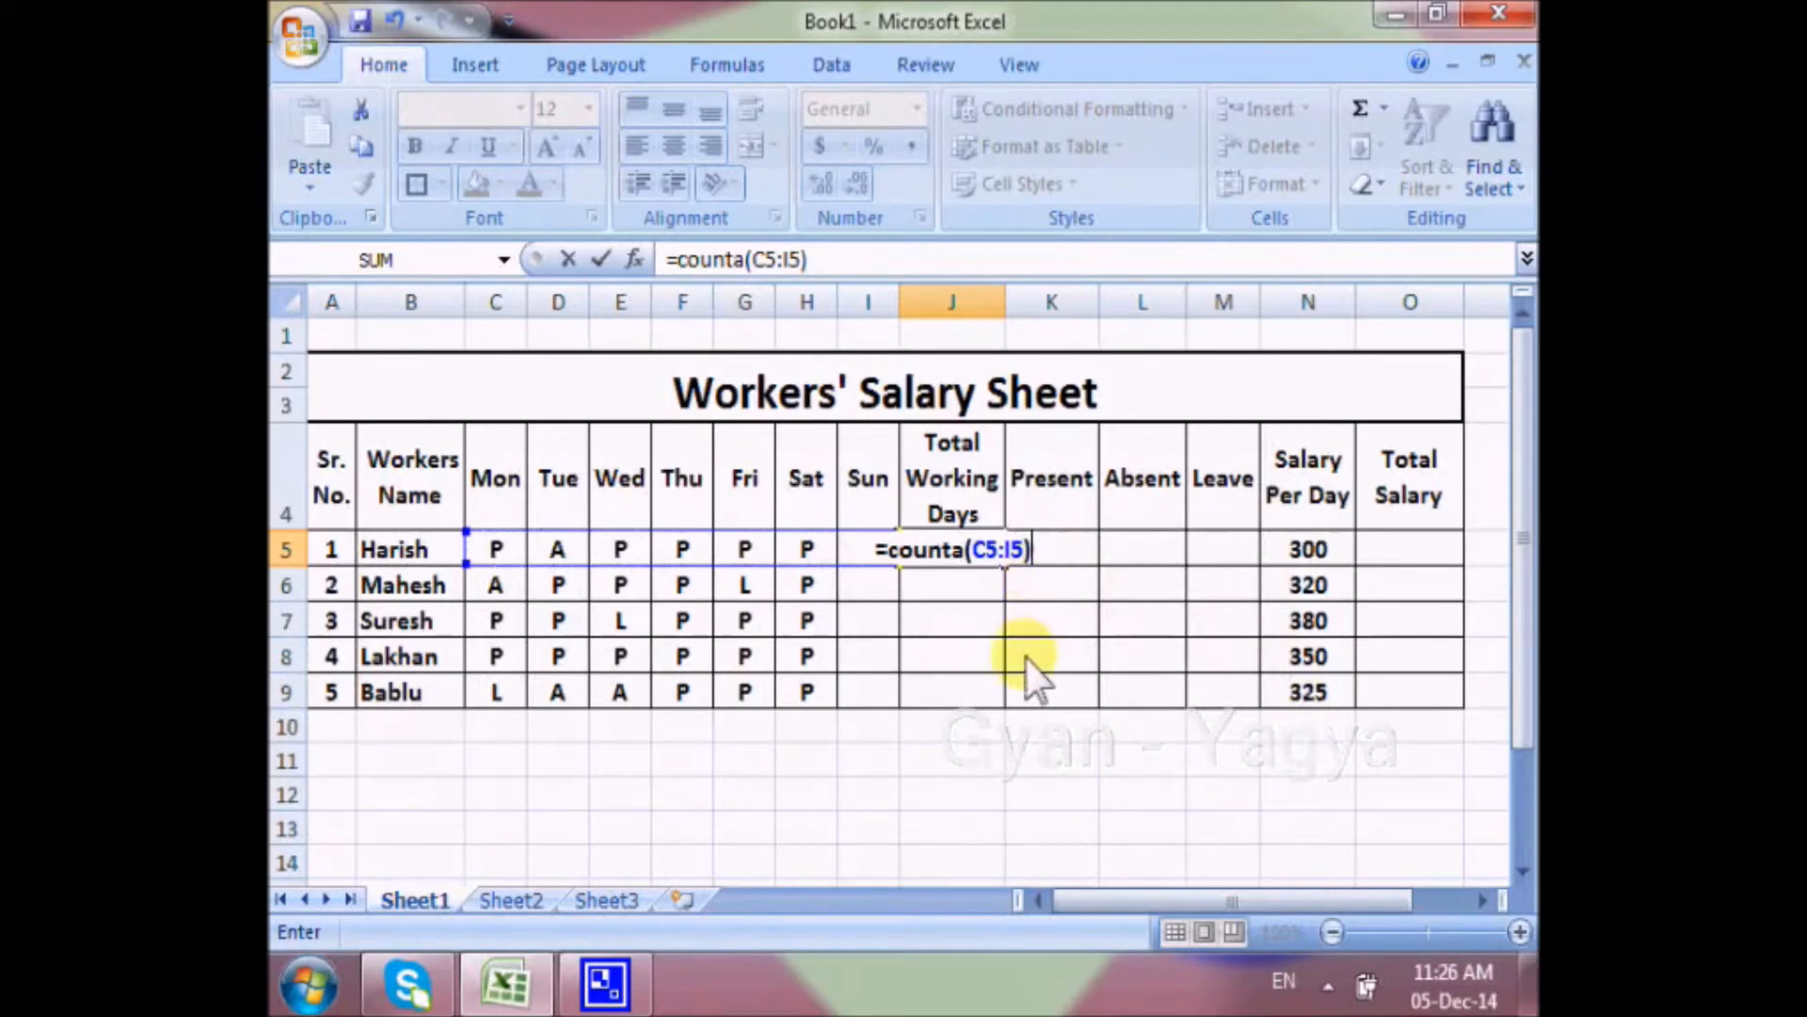
key("Return")
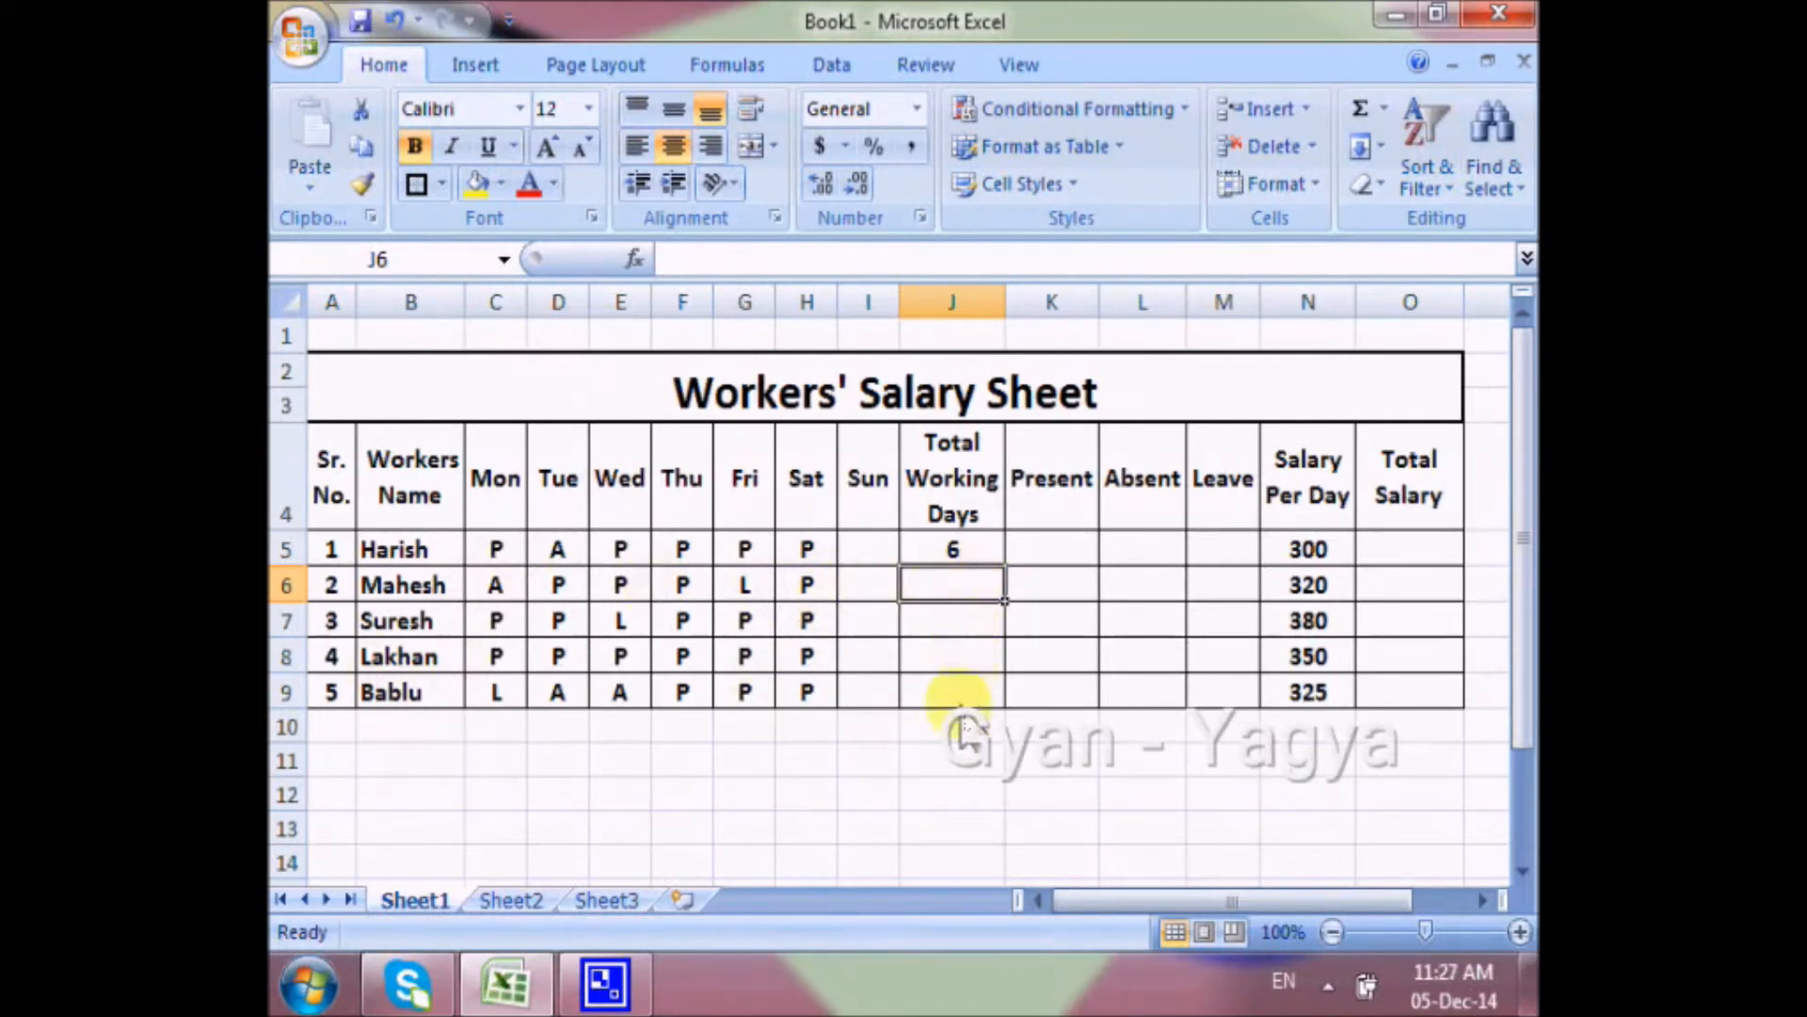
left_click(978, 553)
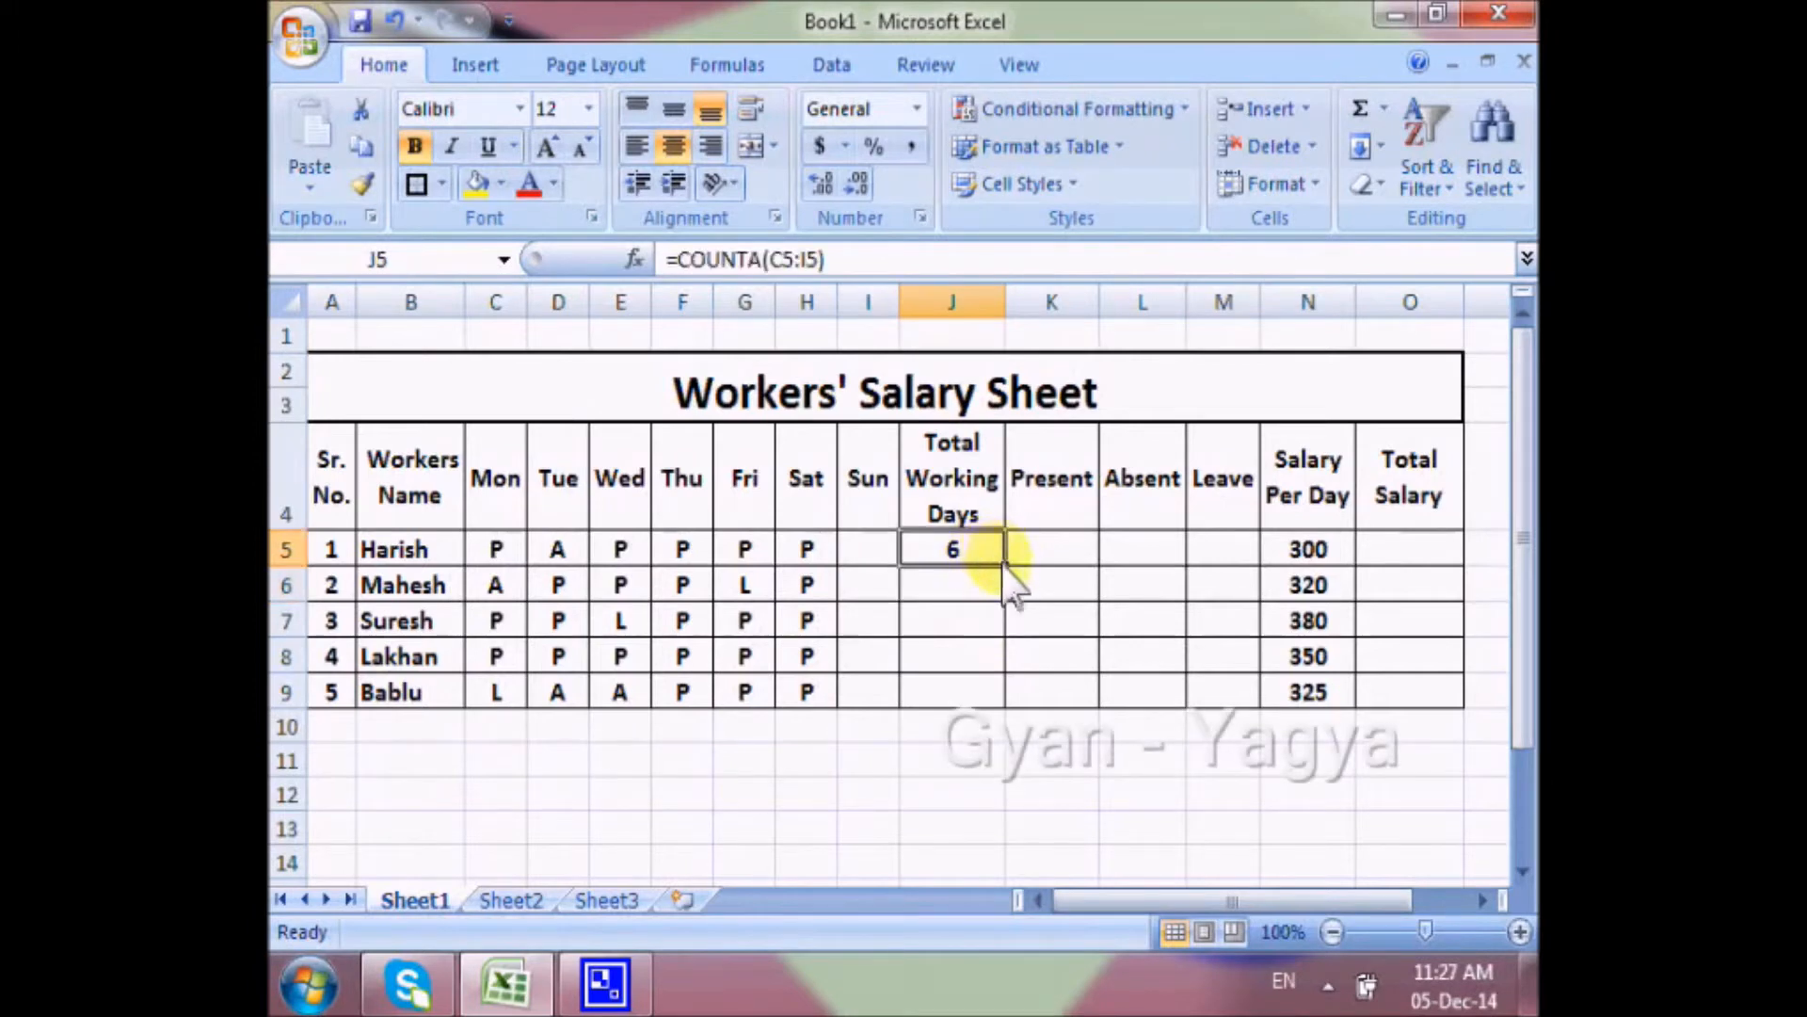
left_click_drag(1005, 567, 1020, 694)
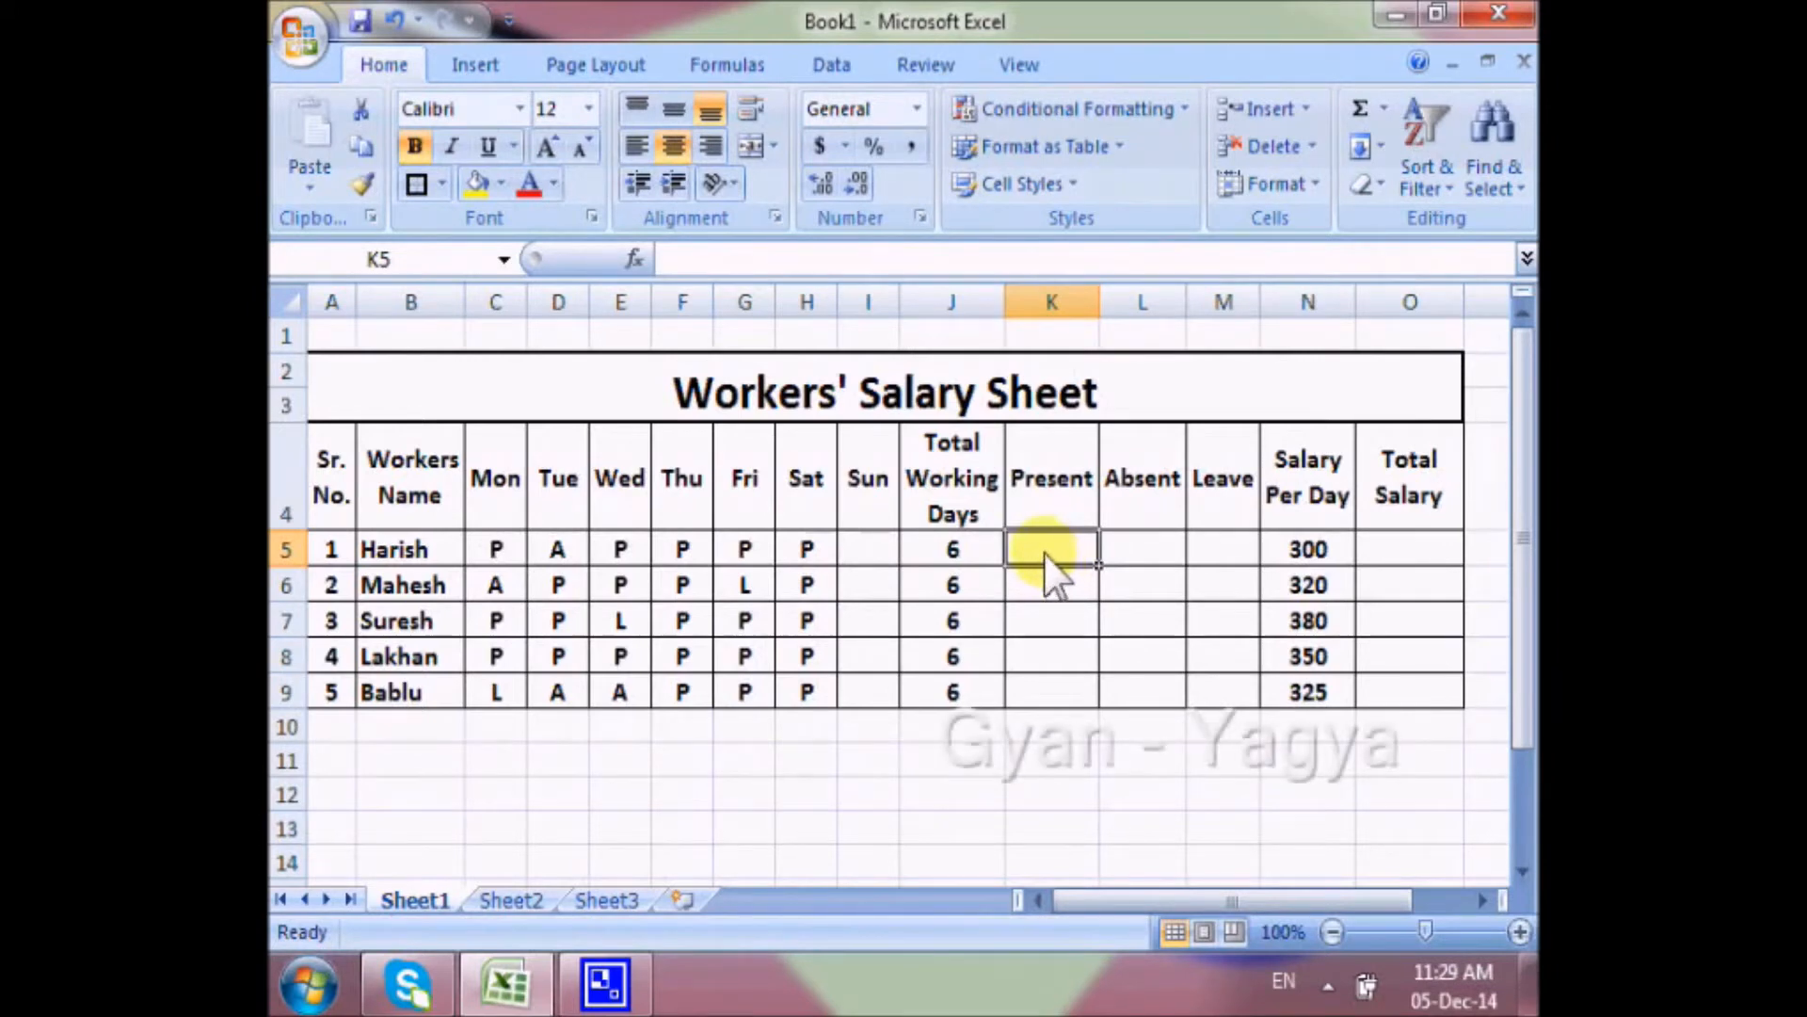
Calculate the Present days in K5 with =COUNTIF(C5:I5,"P") and fill the formula down through K9.
type("=")
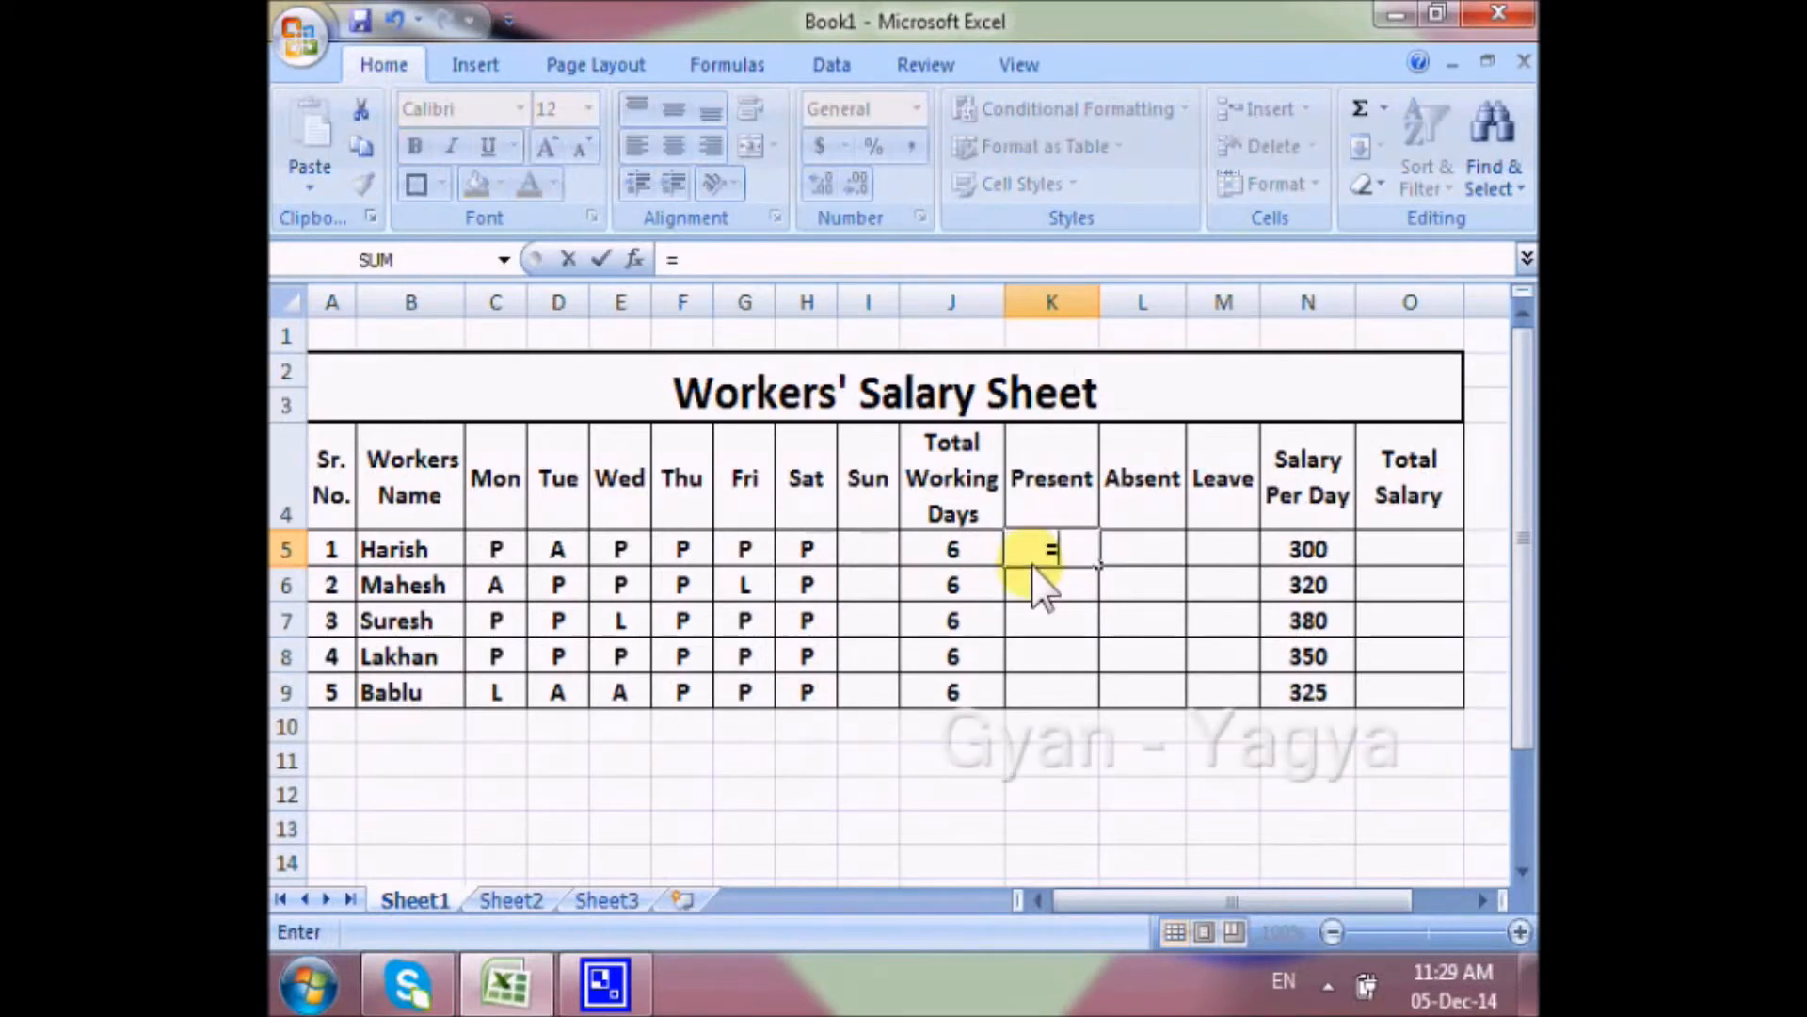
type("cou")
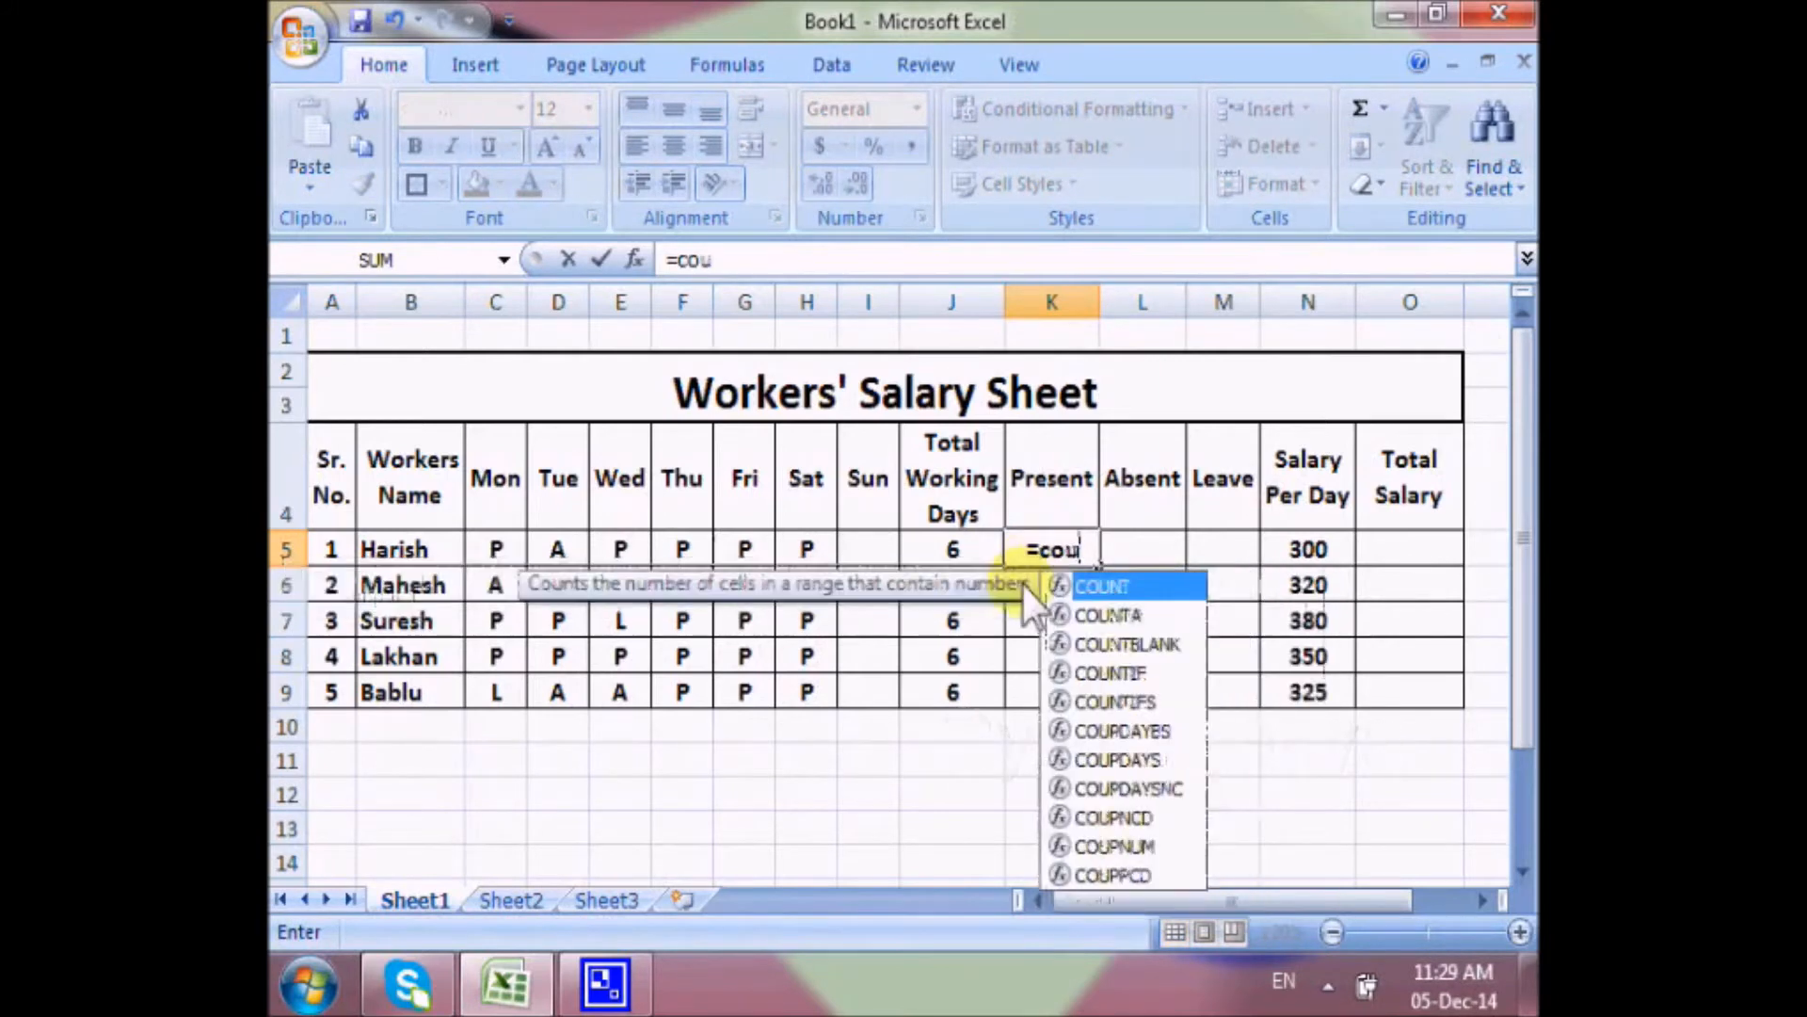
type("ntif")
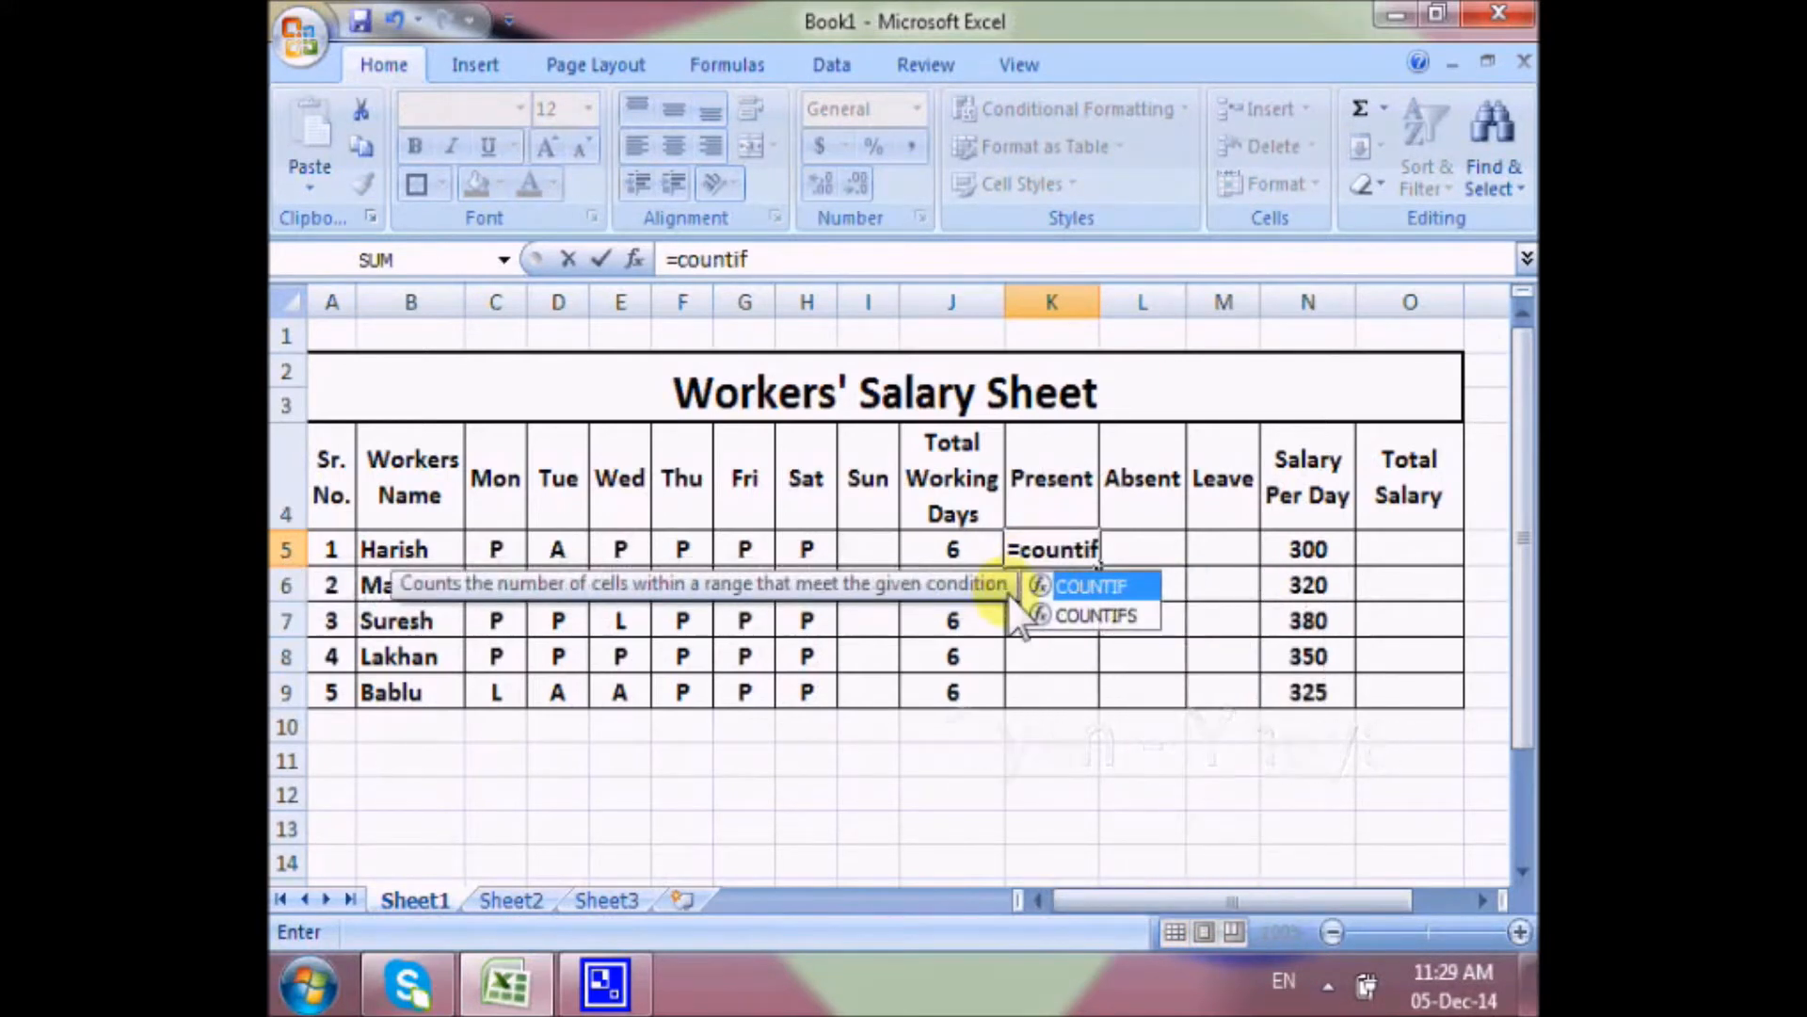
type("(")
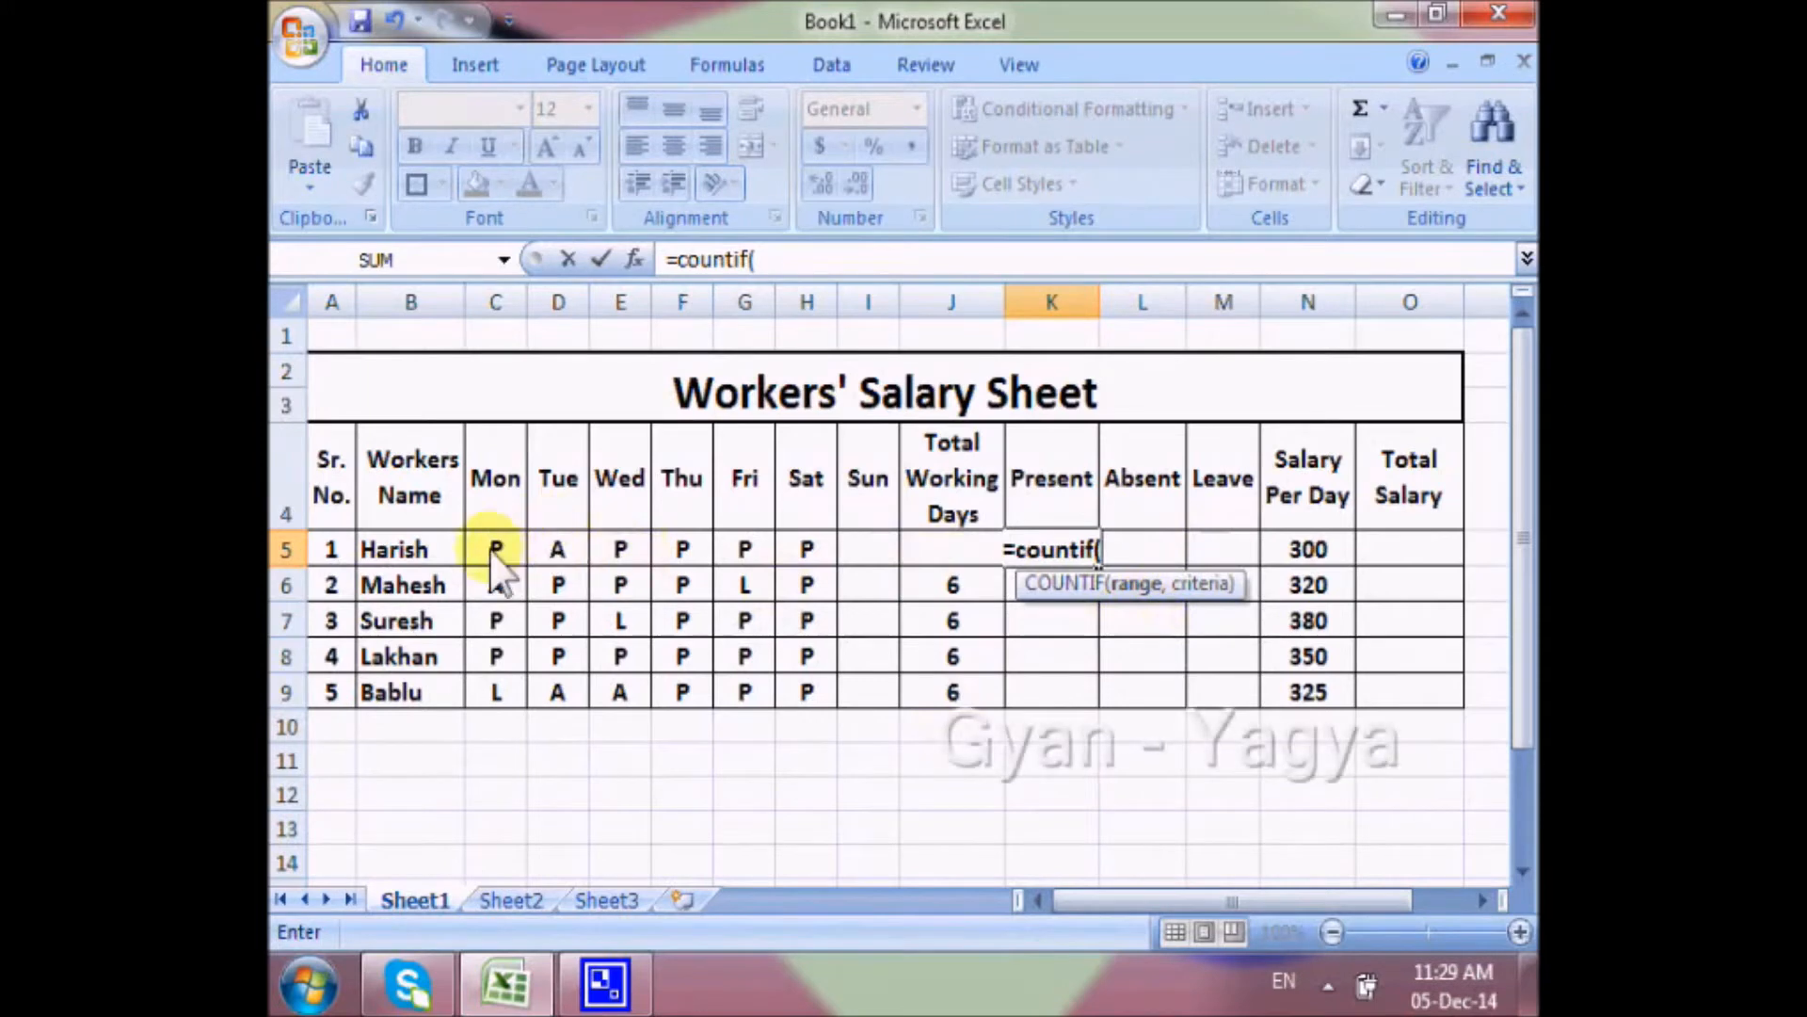
left_click_drag(491, 554, 856, 560)
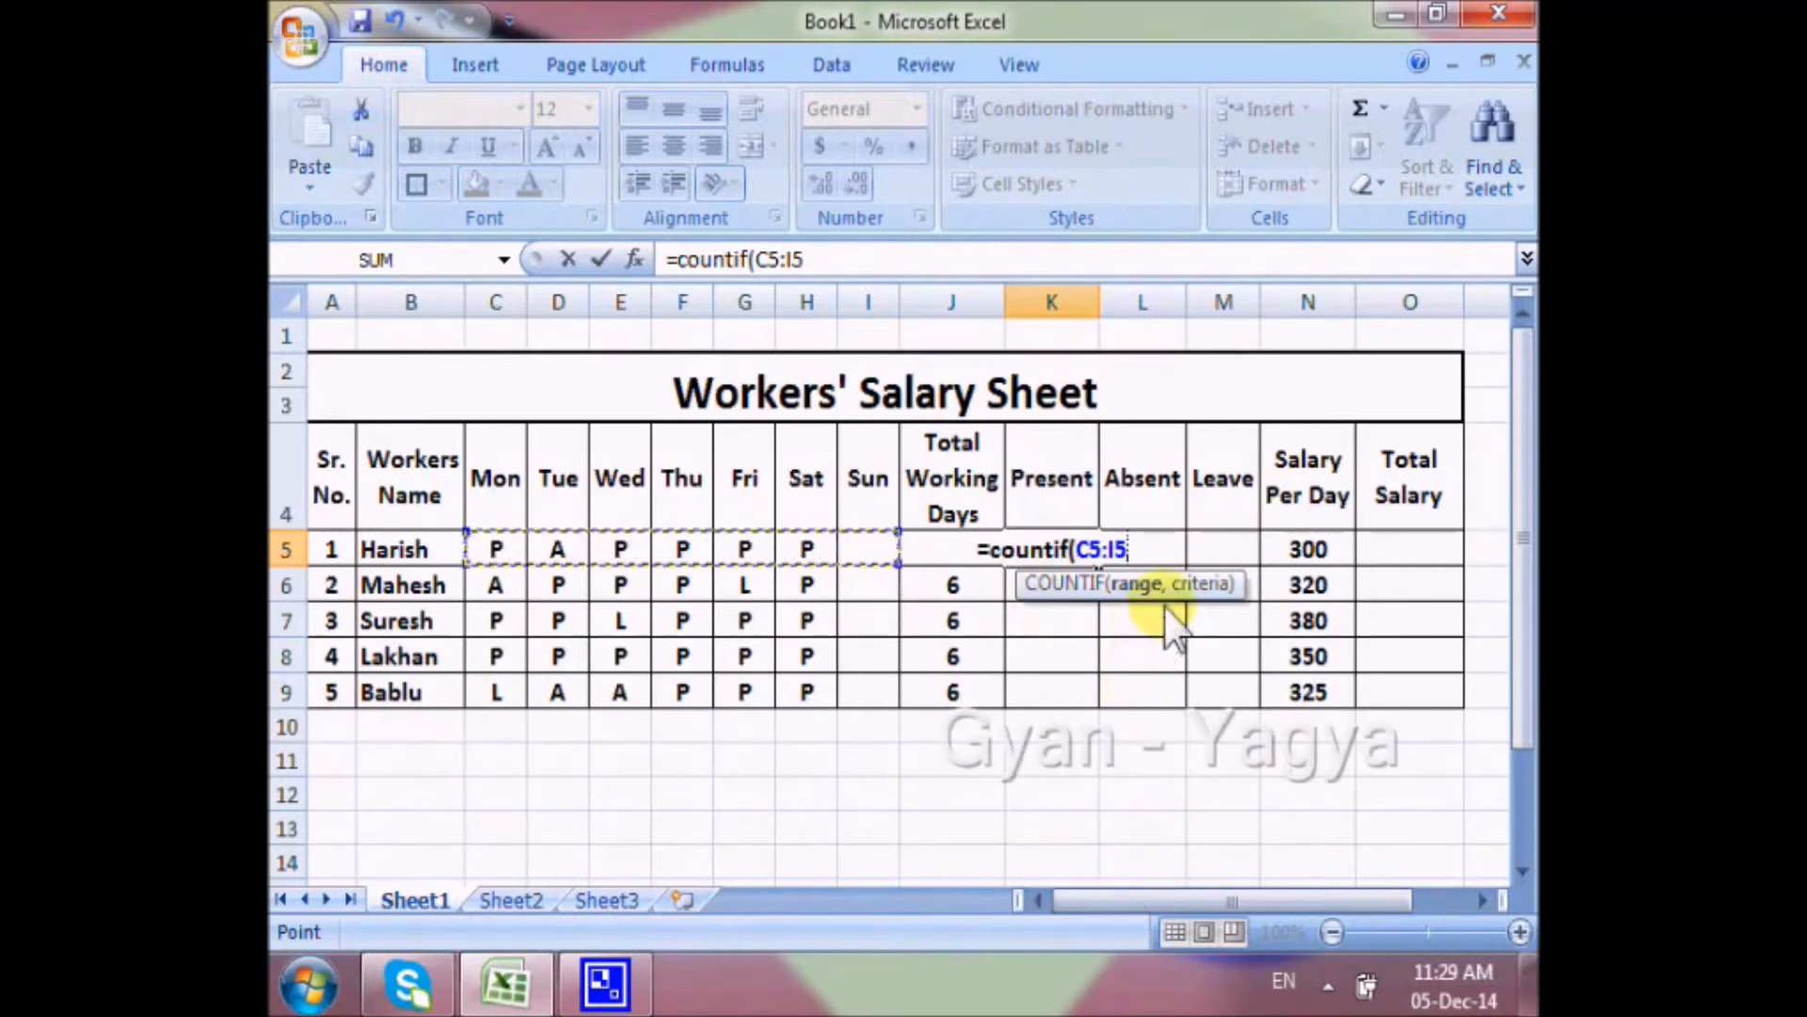
type(",")
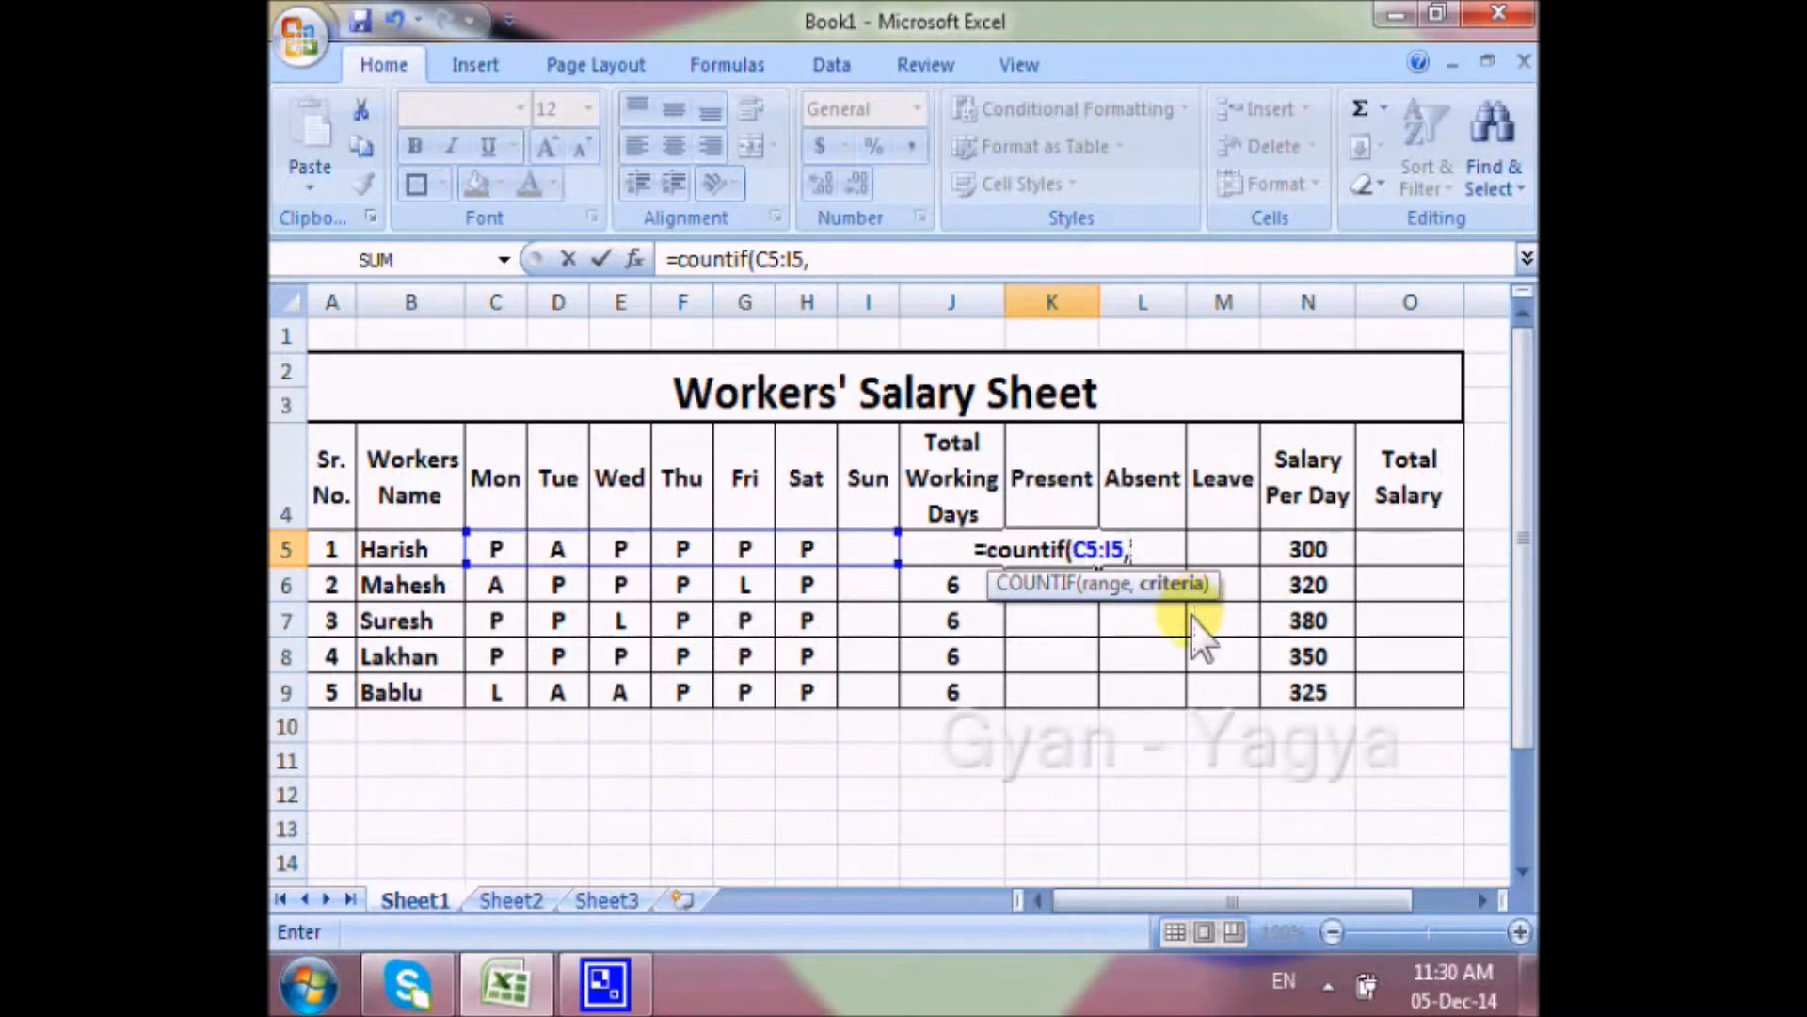
type("\"")
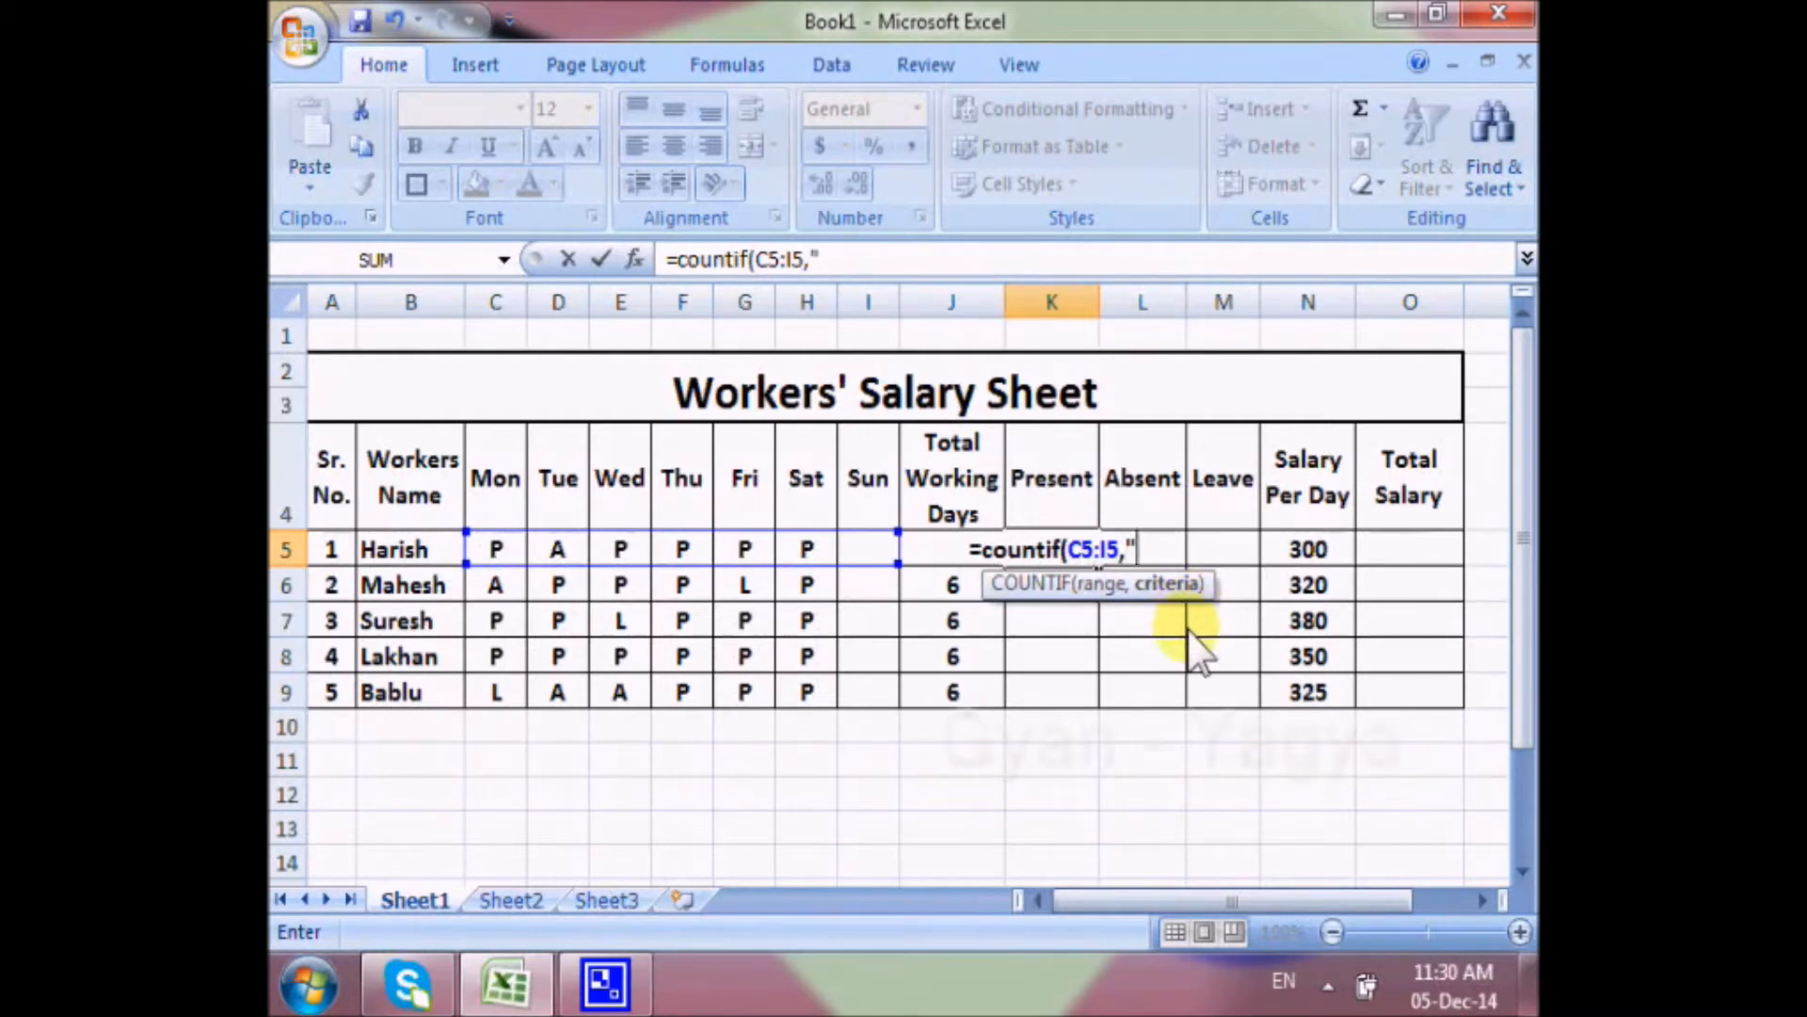
type("P\")")
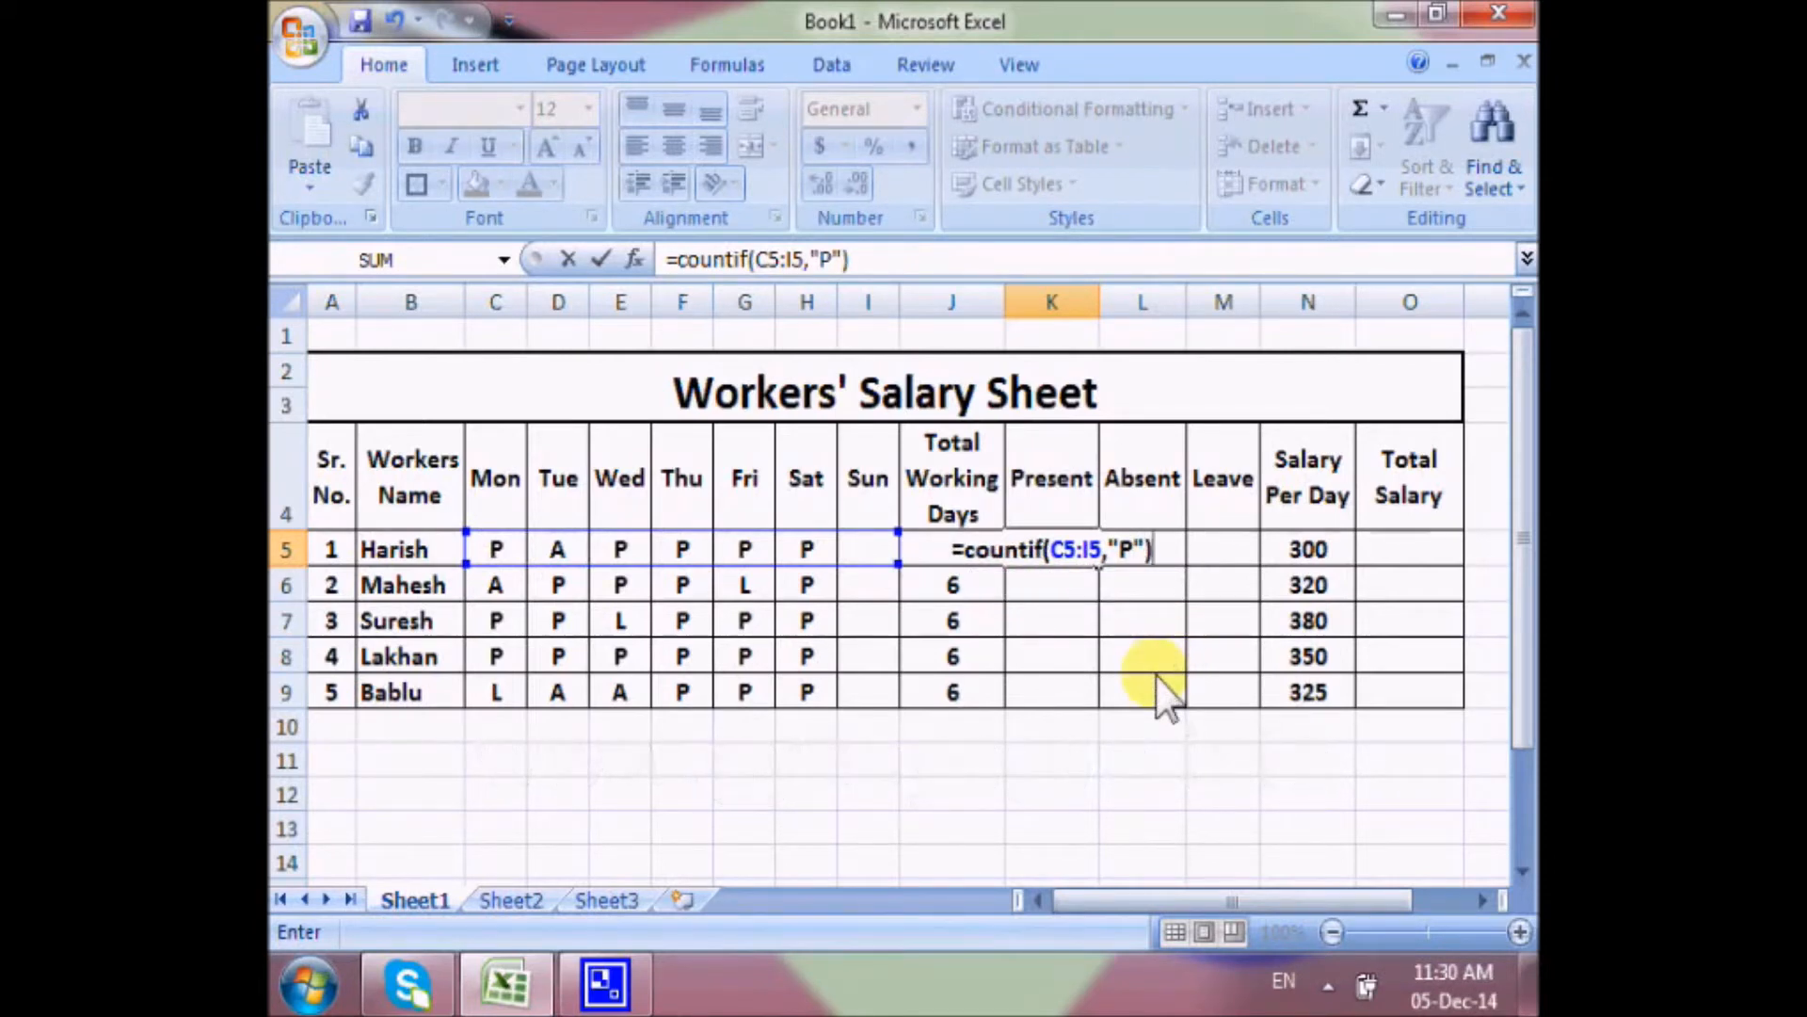
key("Return")
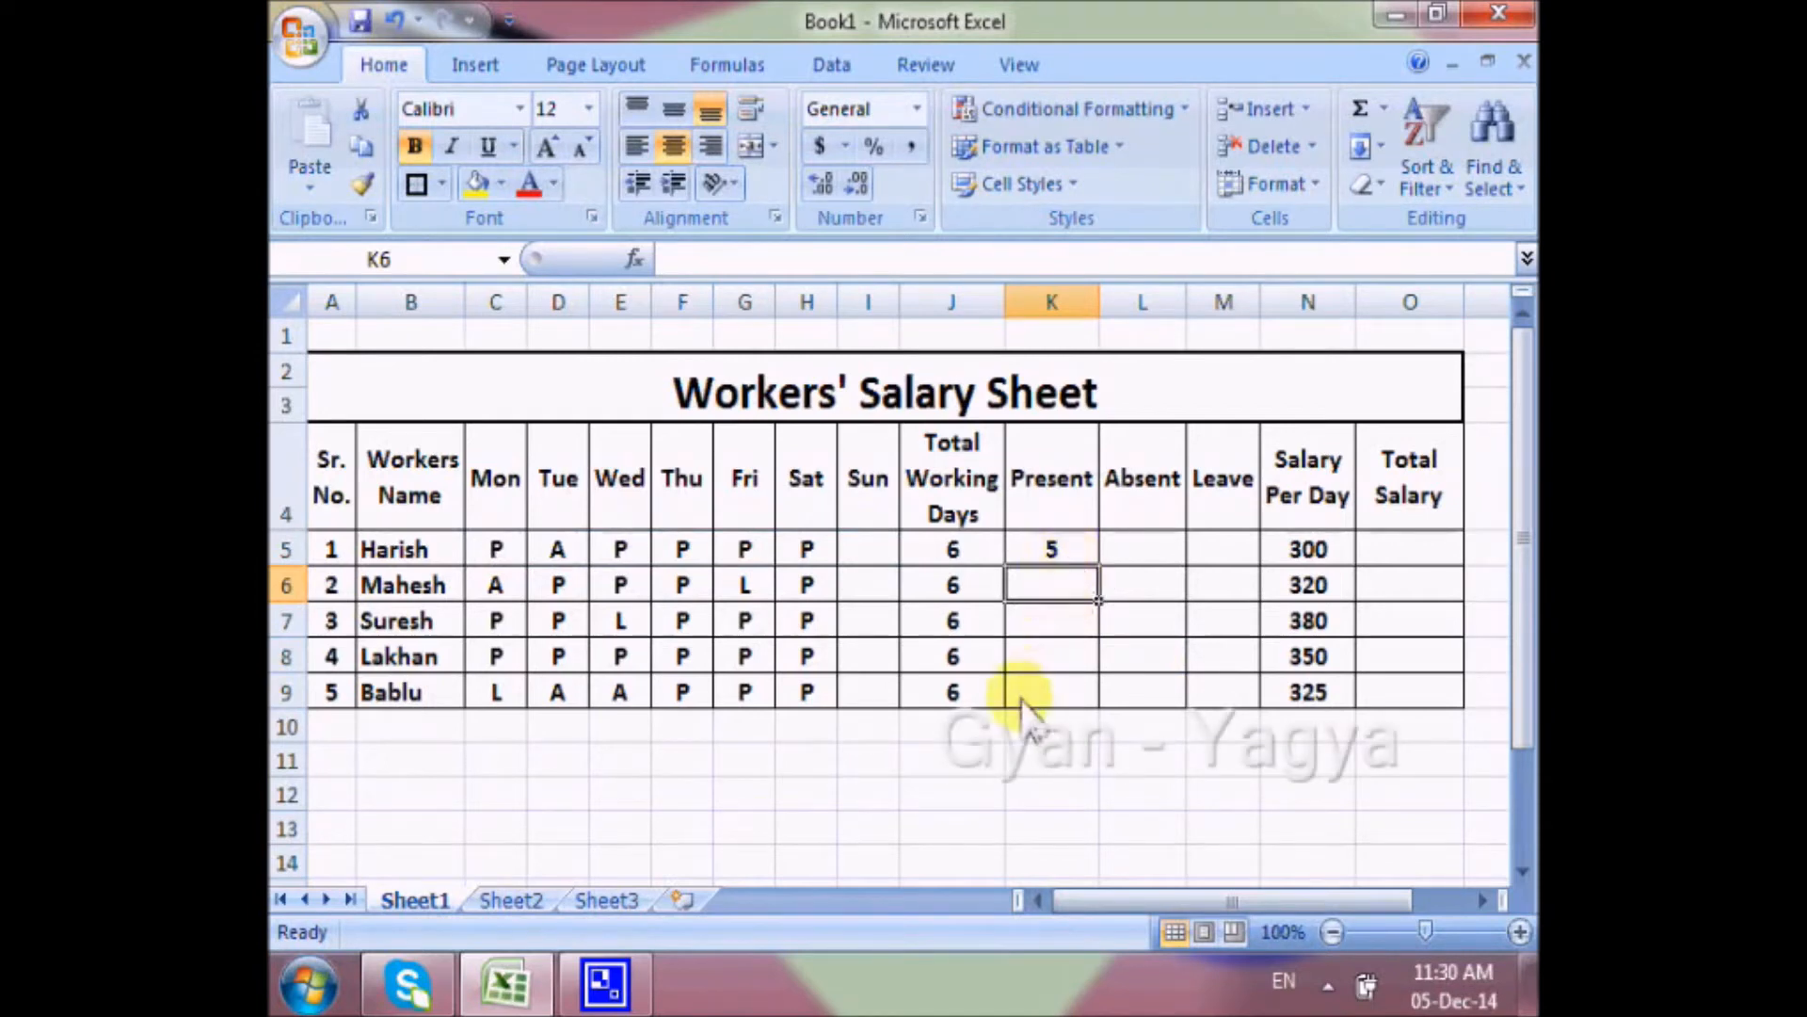
left_click(1082, 552)
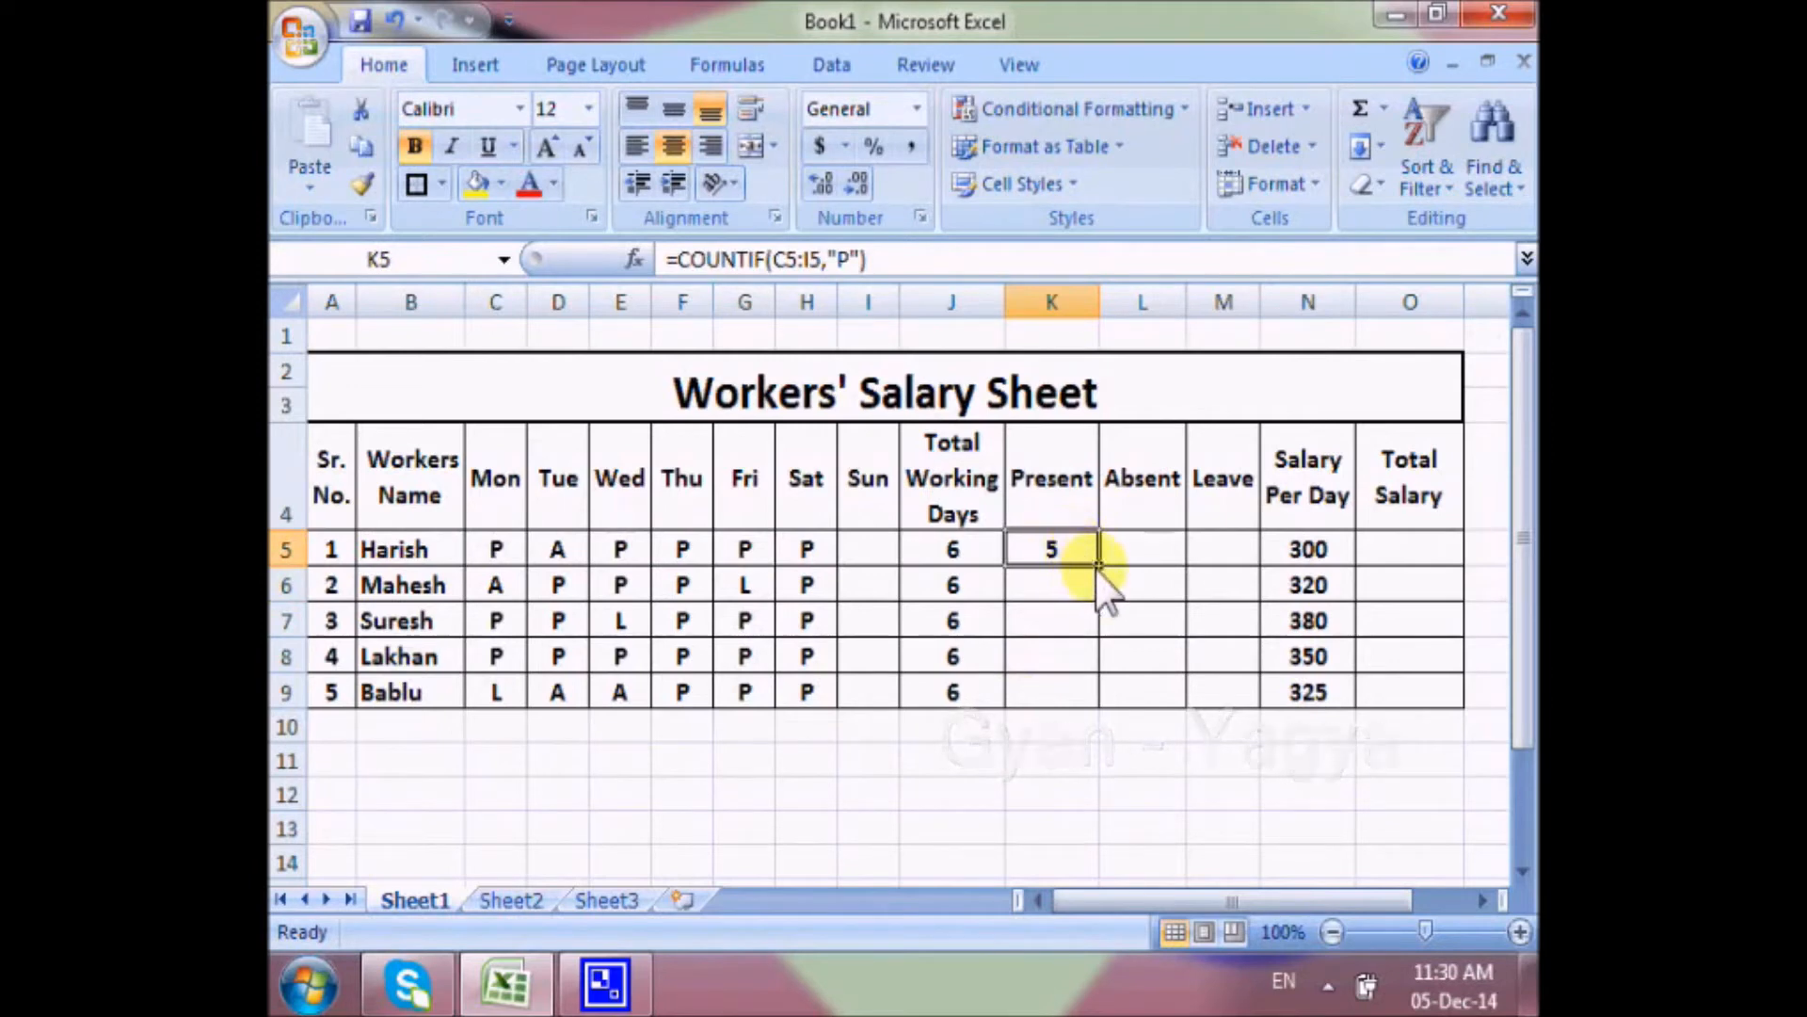
left_click_drag(1098, 565, 1099, 704)
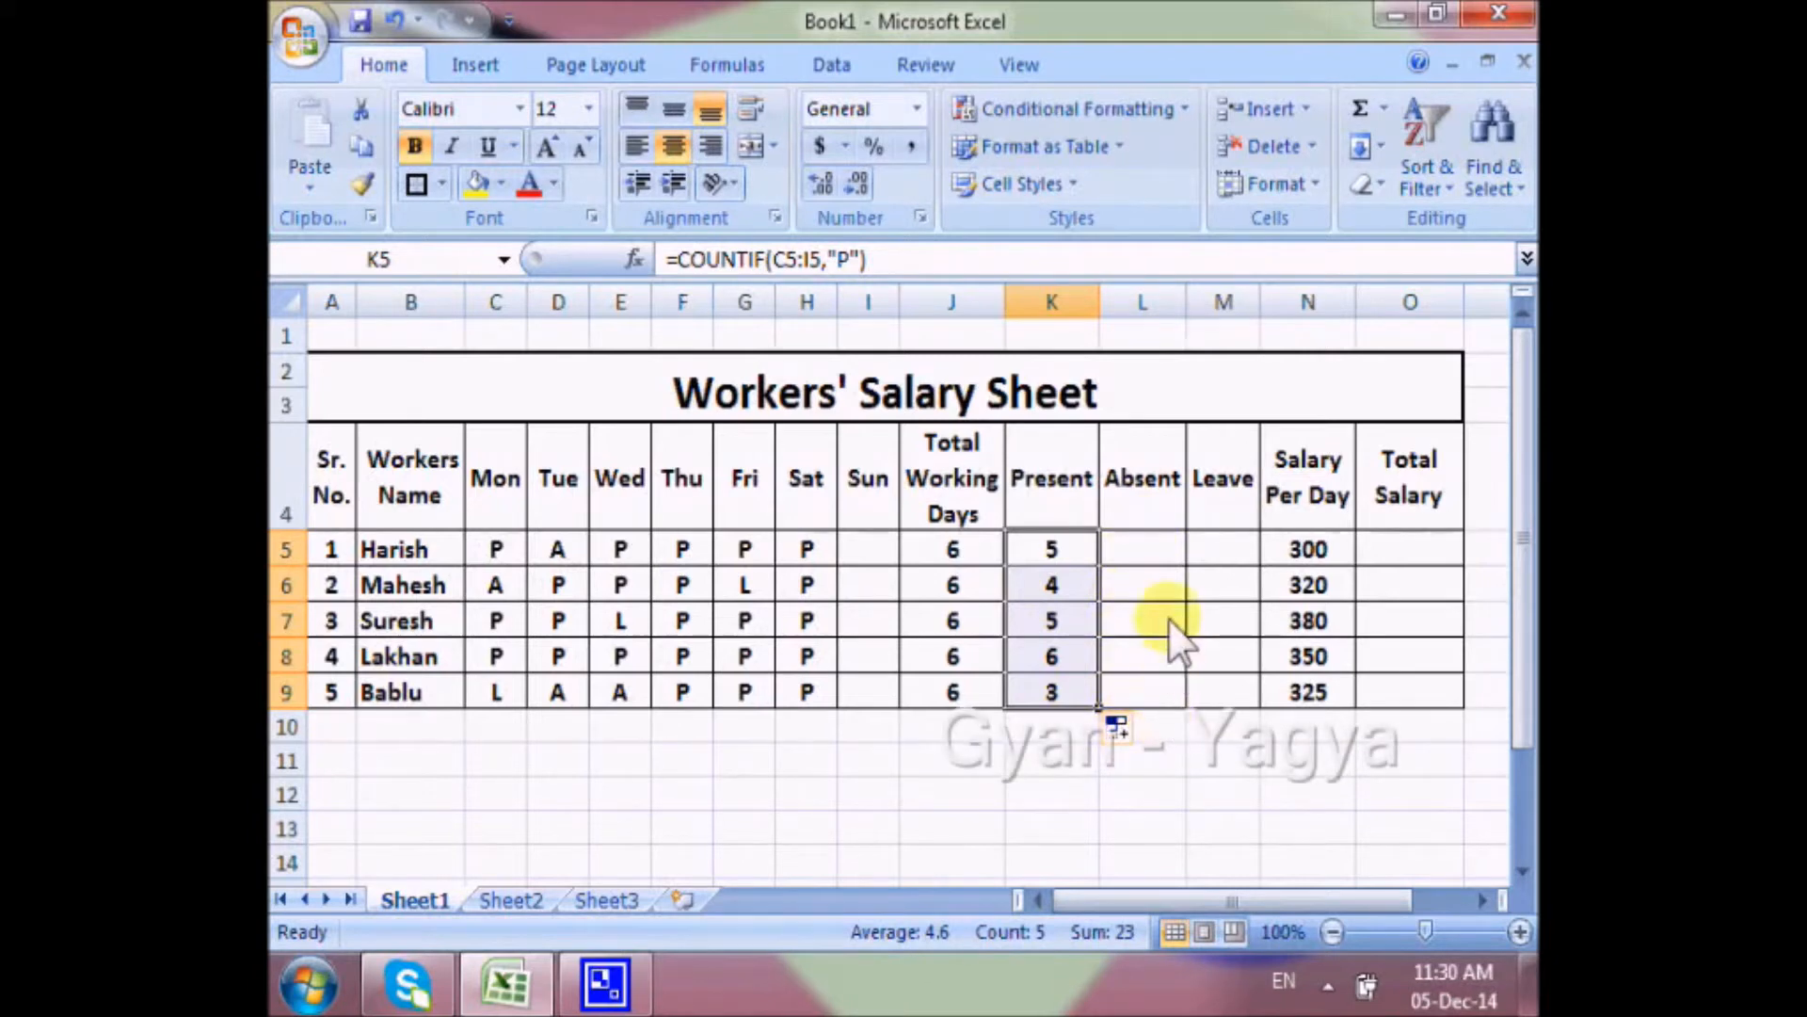
Calculate the Absent days in L5 with =COUNTIF(C5:I5,"A") and fill the formula down through L9.
left_click(1149, 546)
type("=")
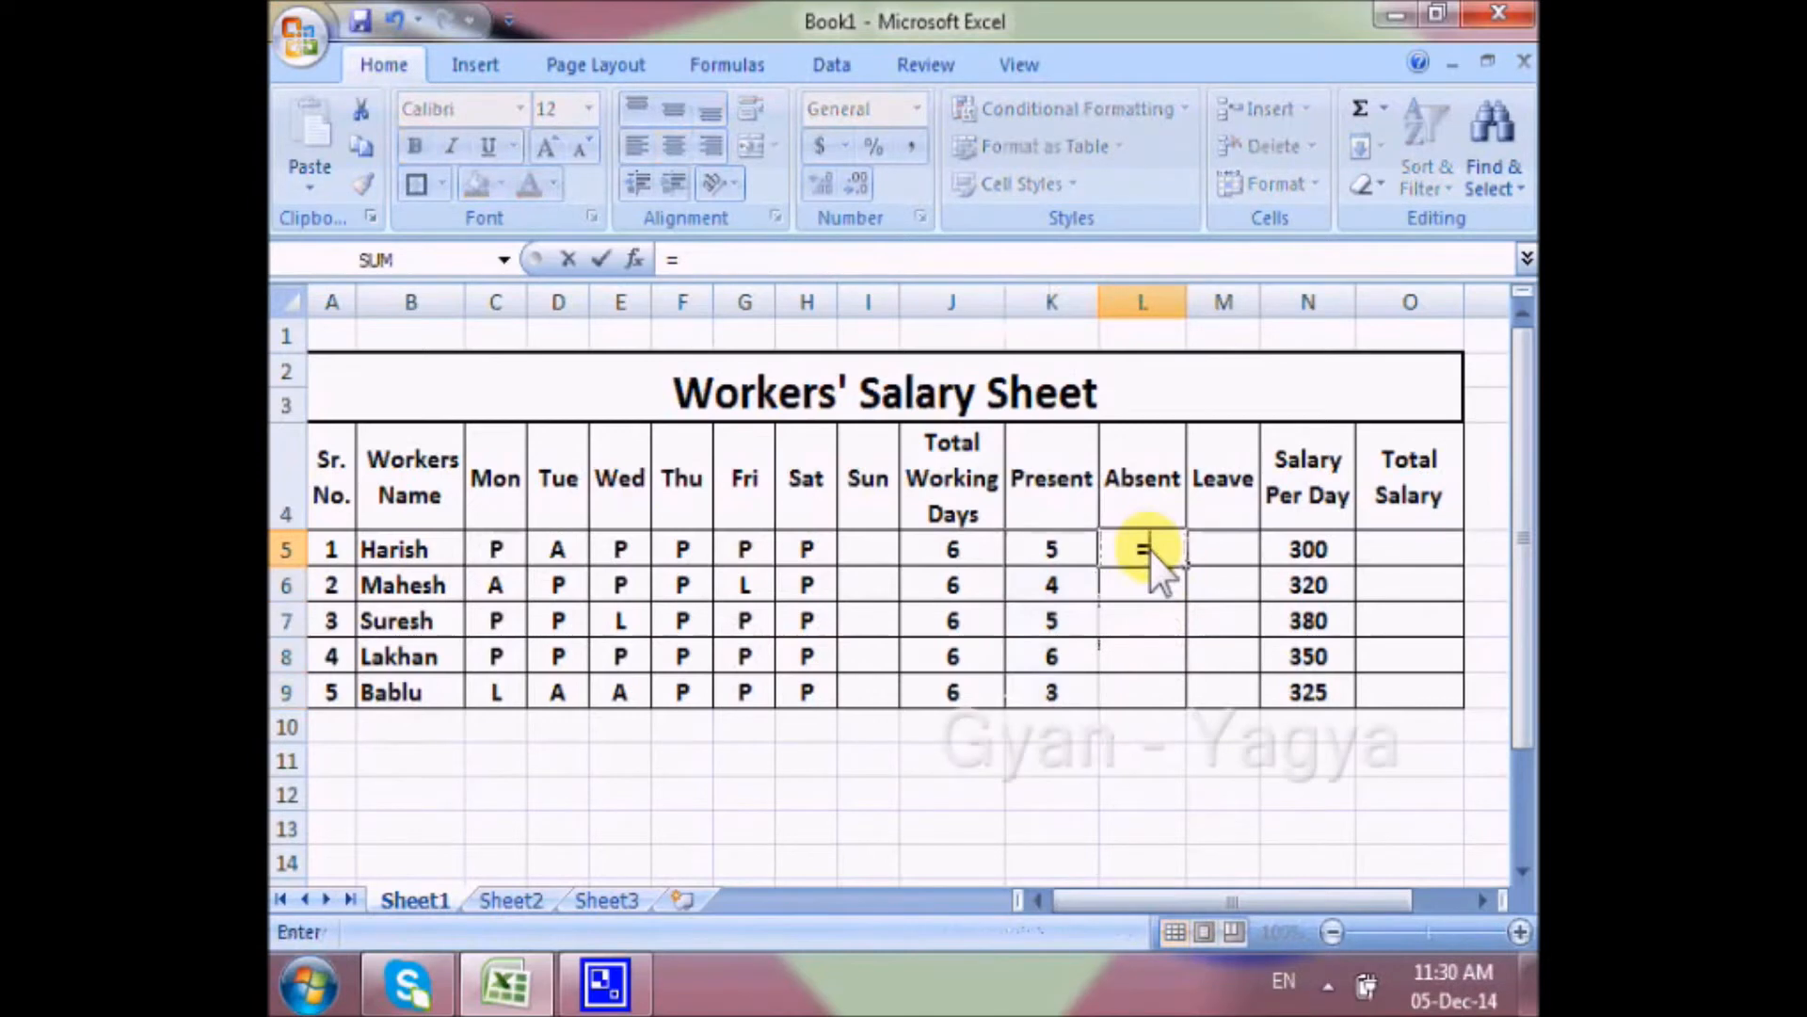
type("count")
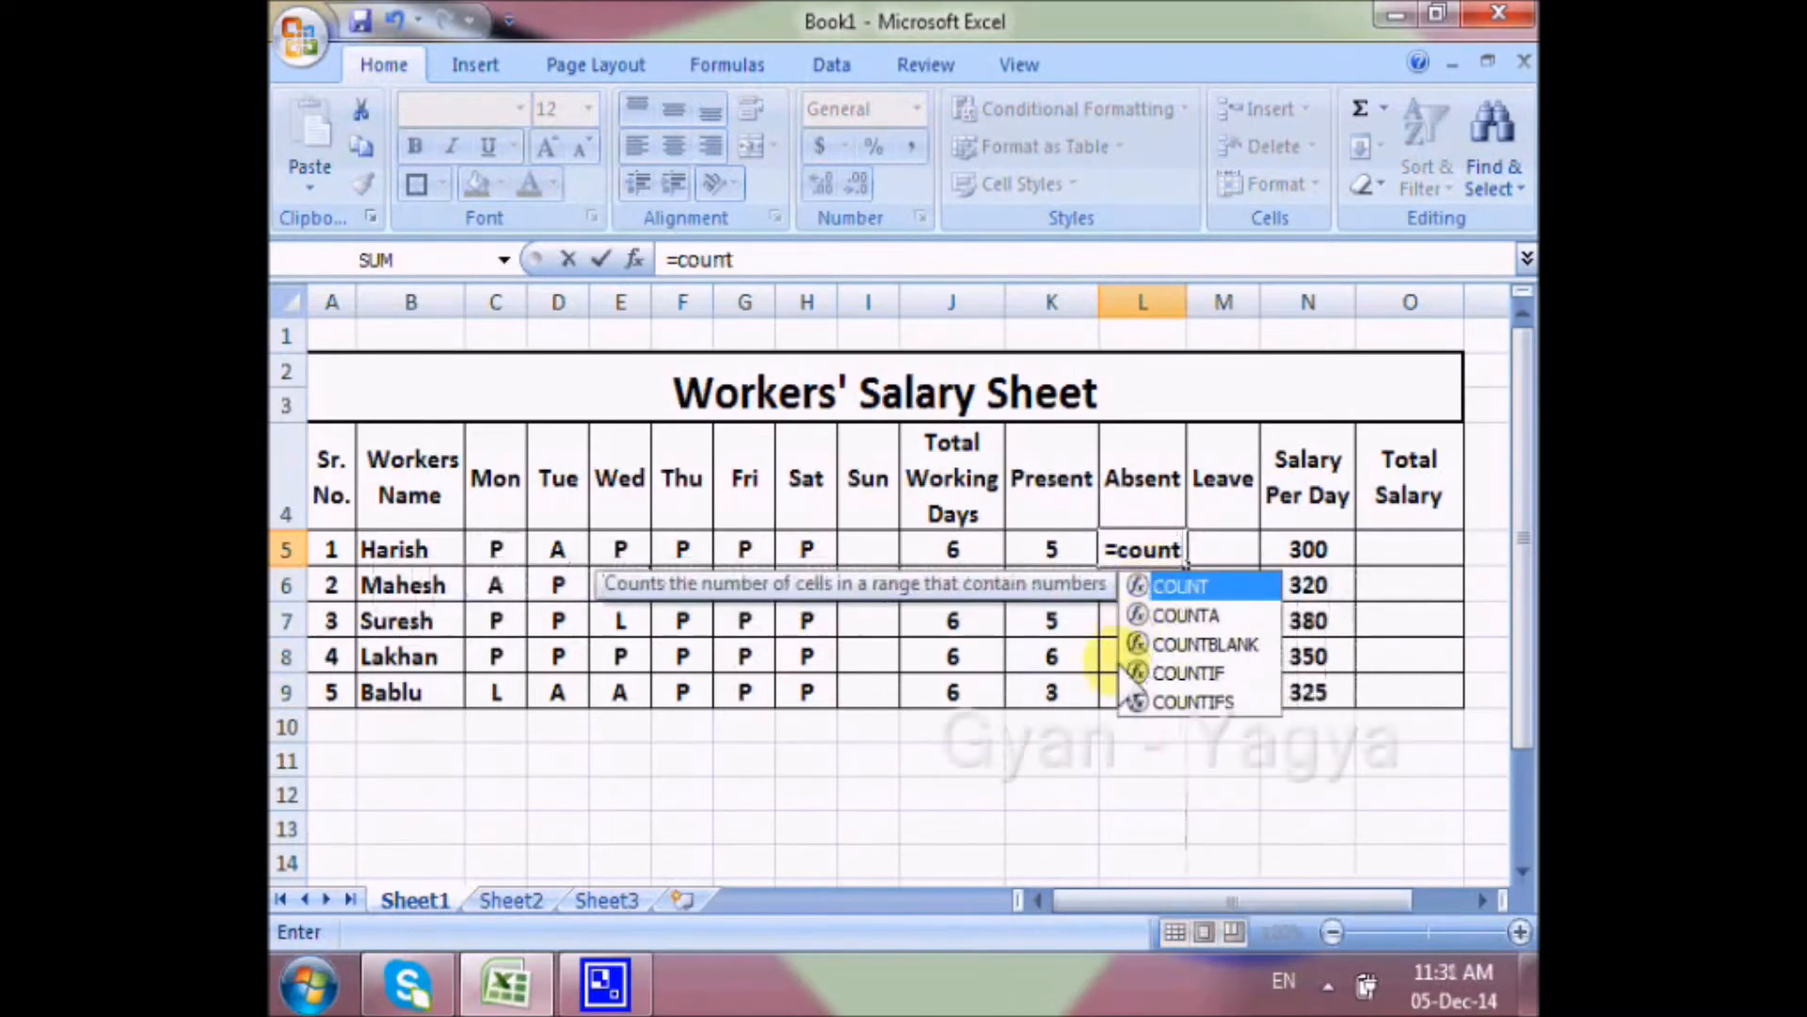
type("if(")
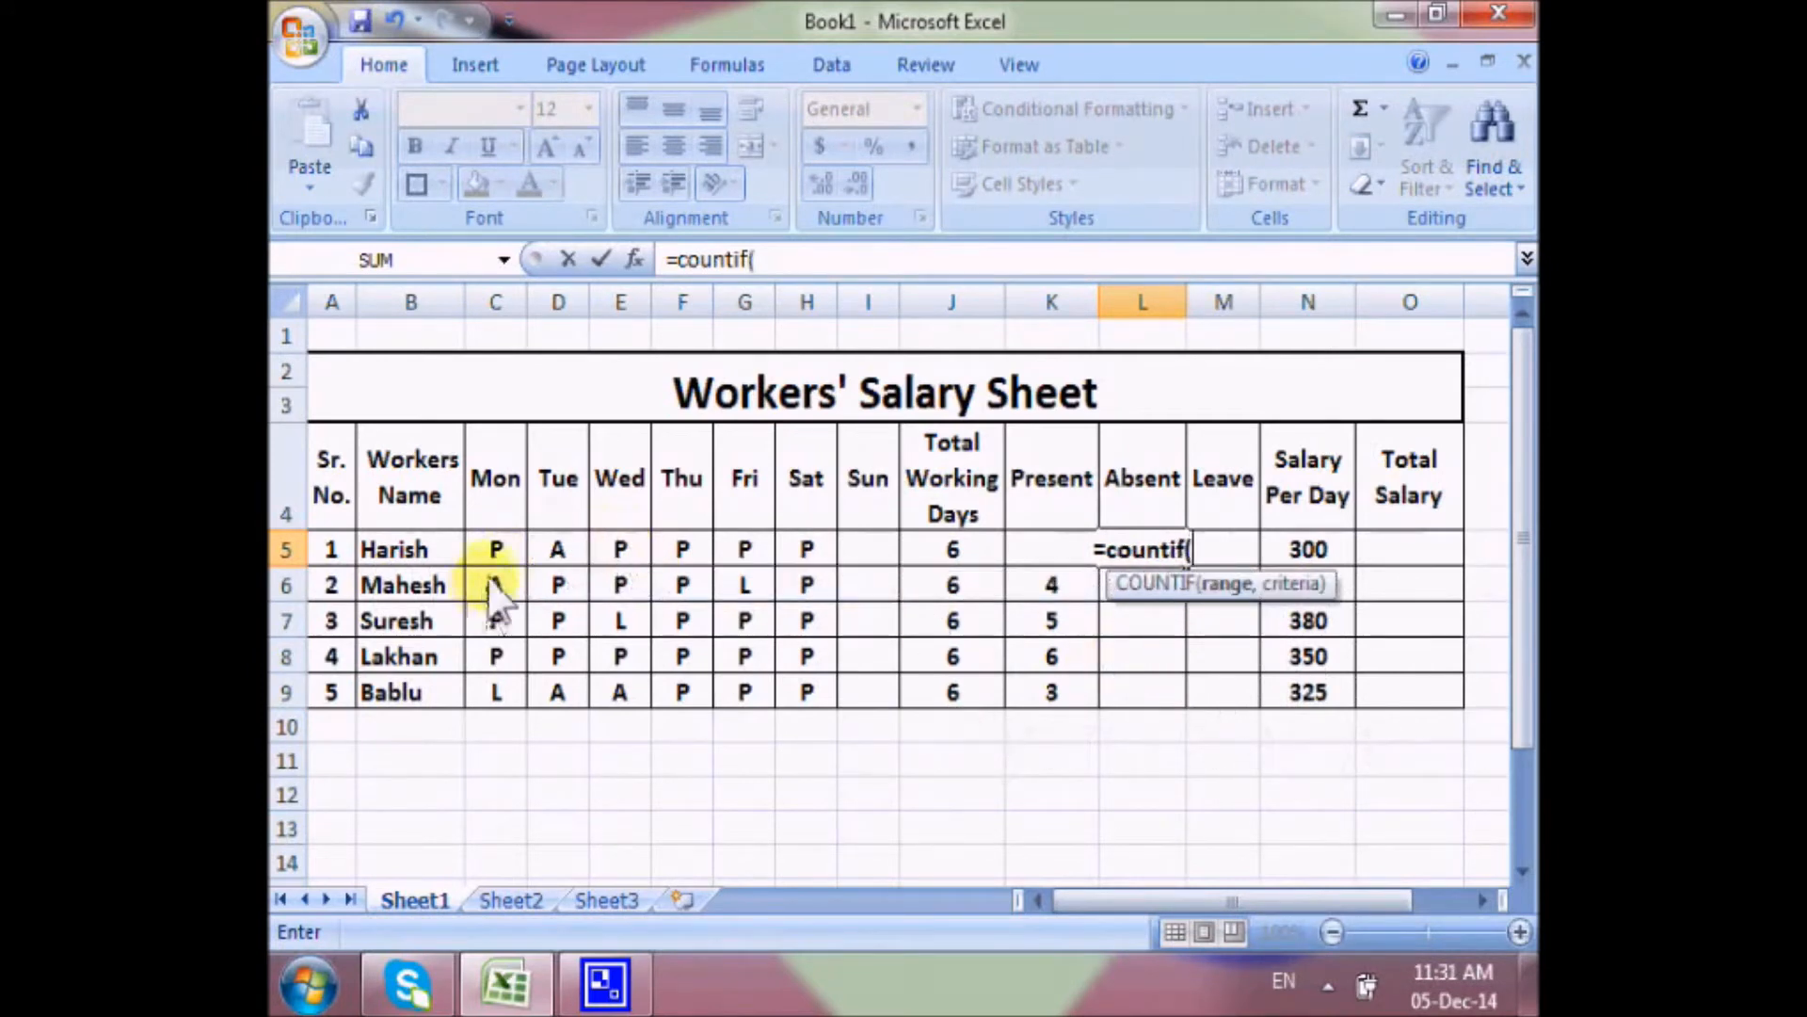
left_click_drag(496, 554, 871, 571)
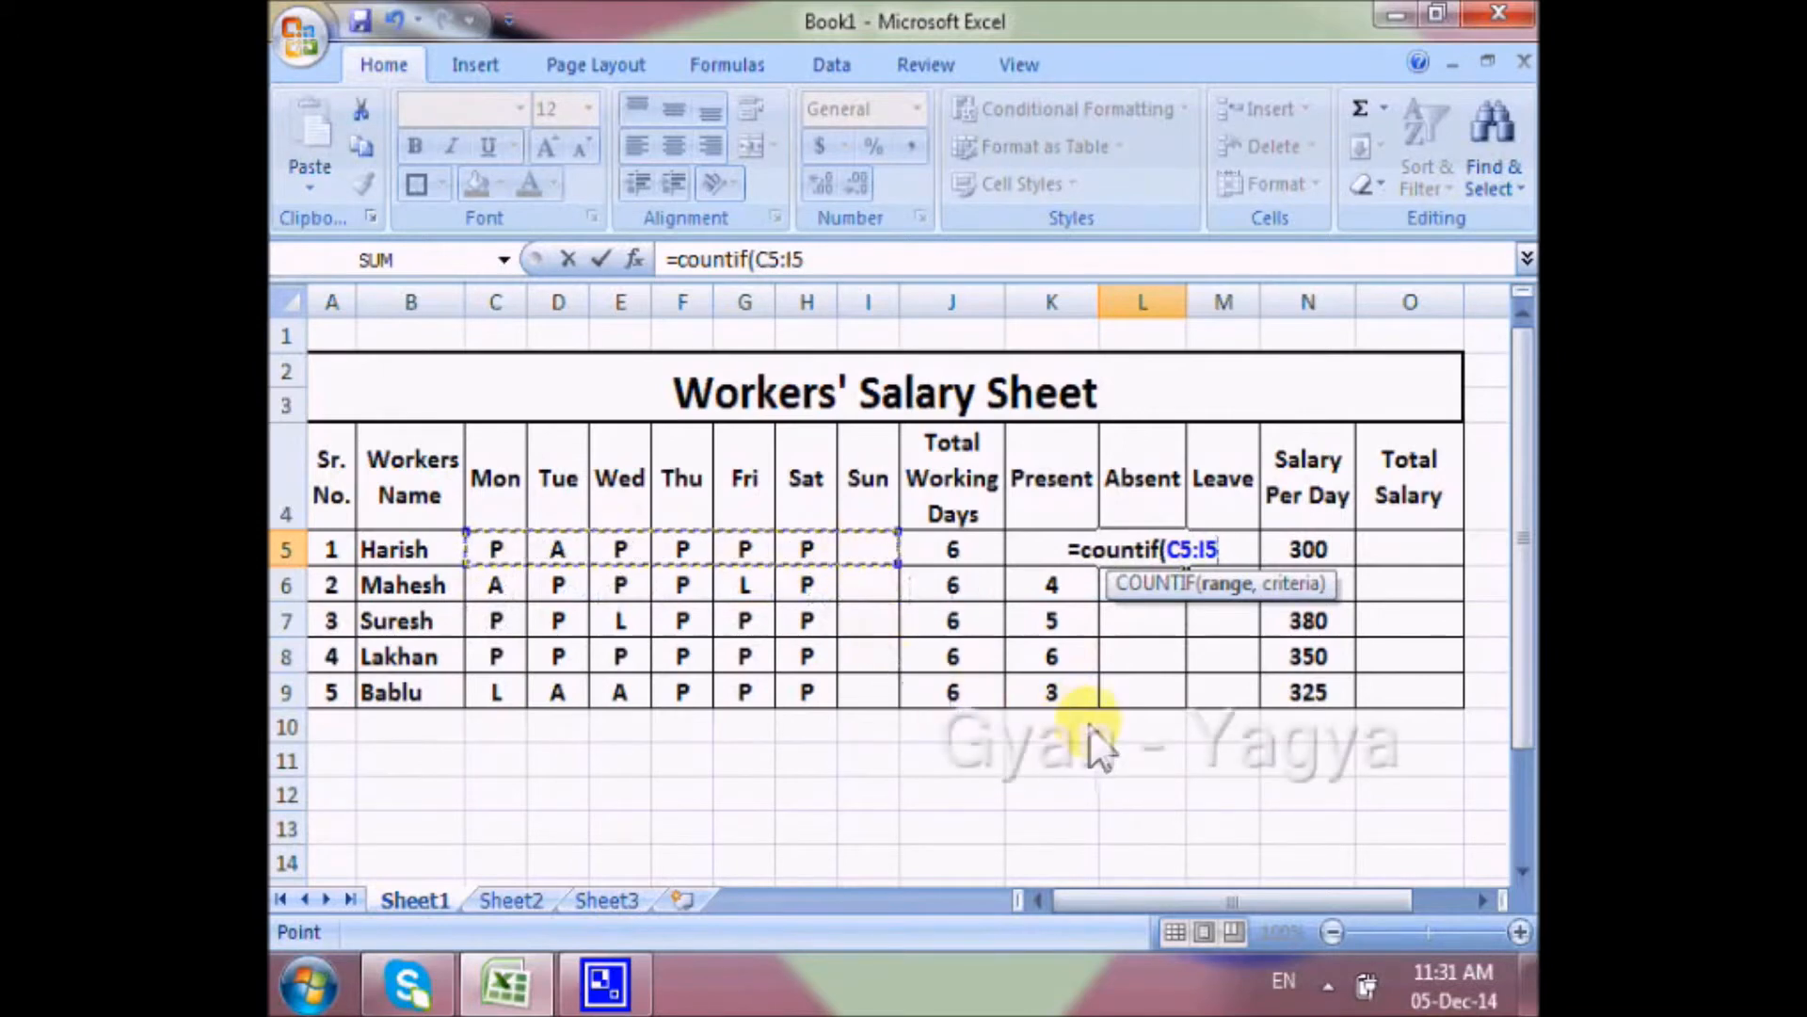
type(",")
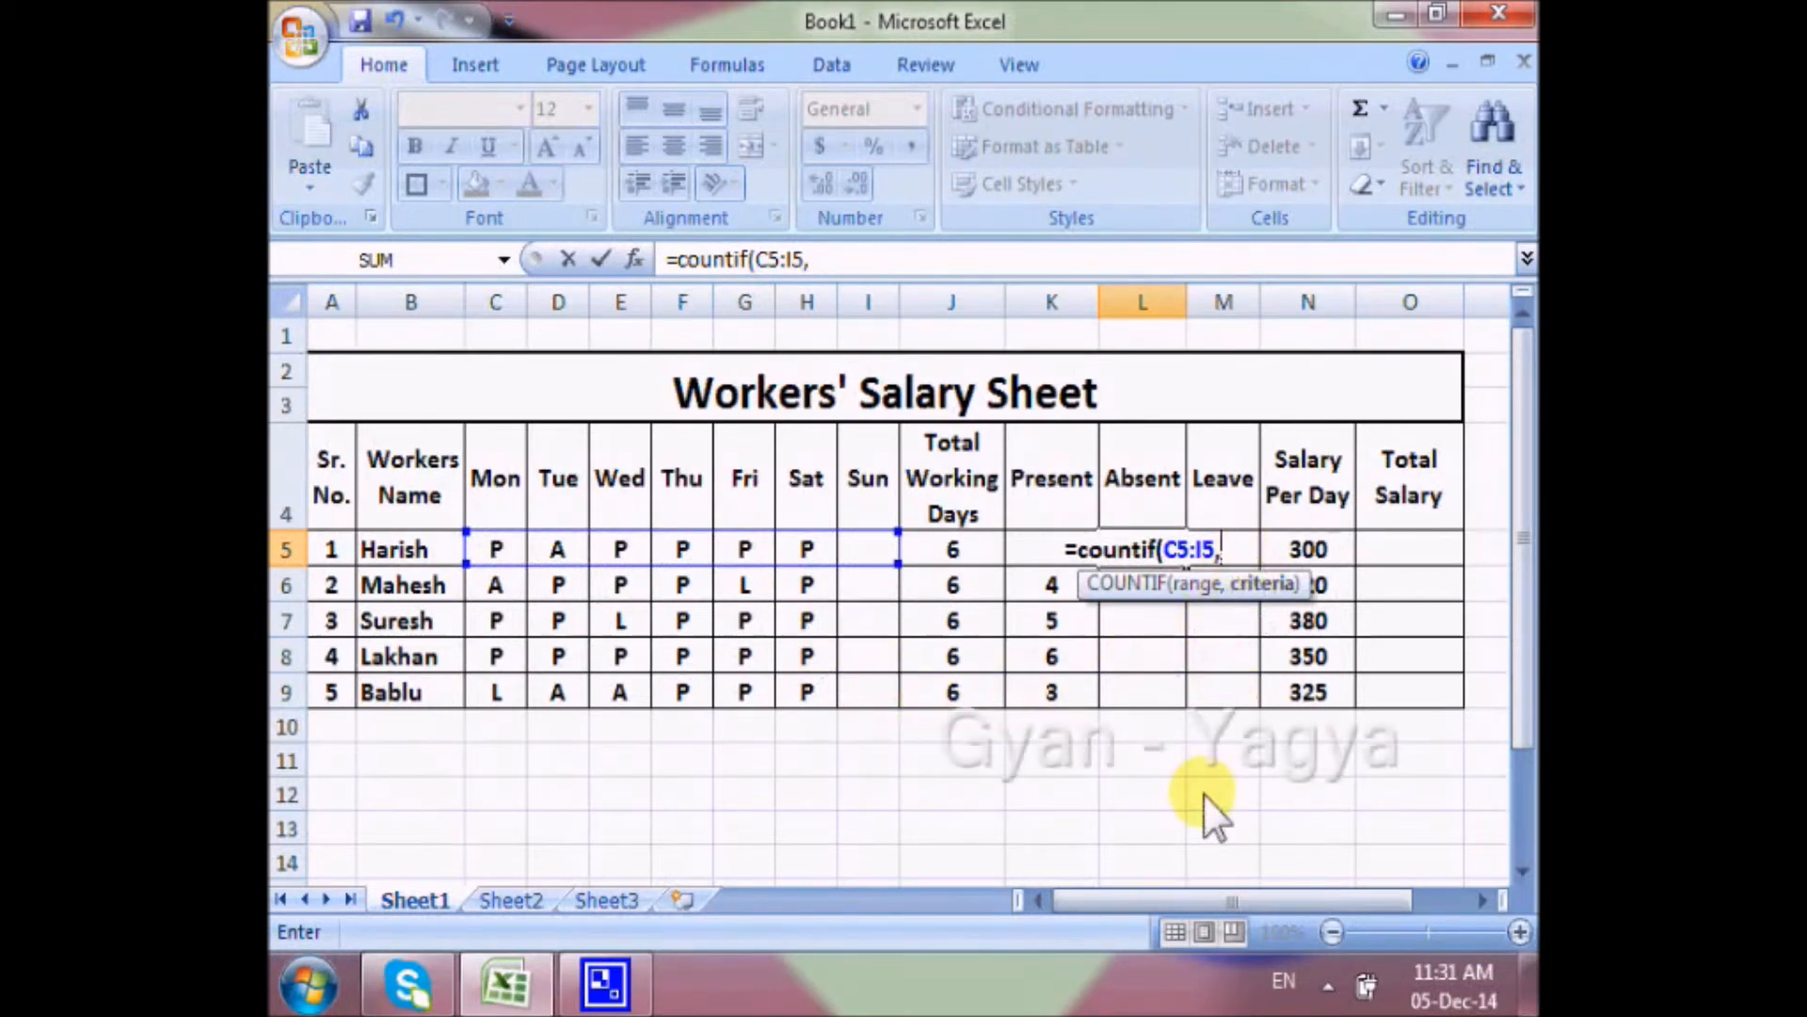
type("\"")
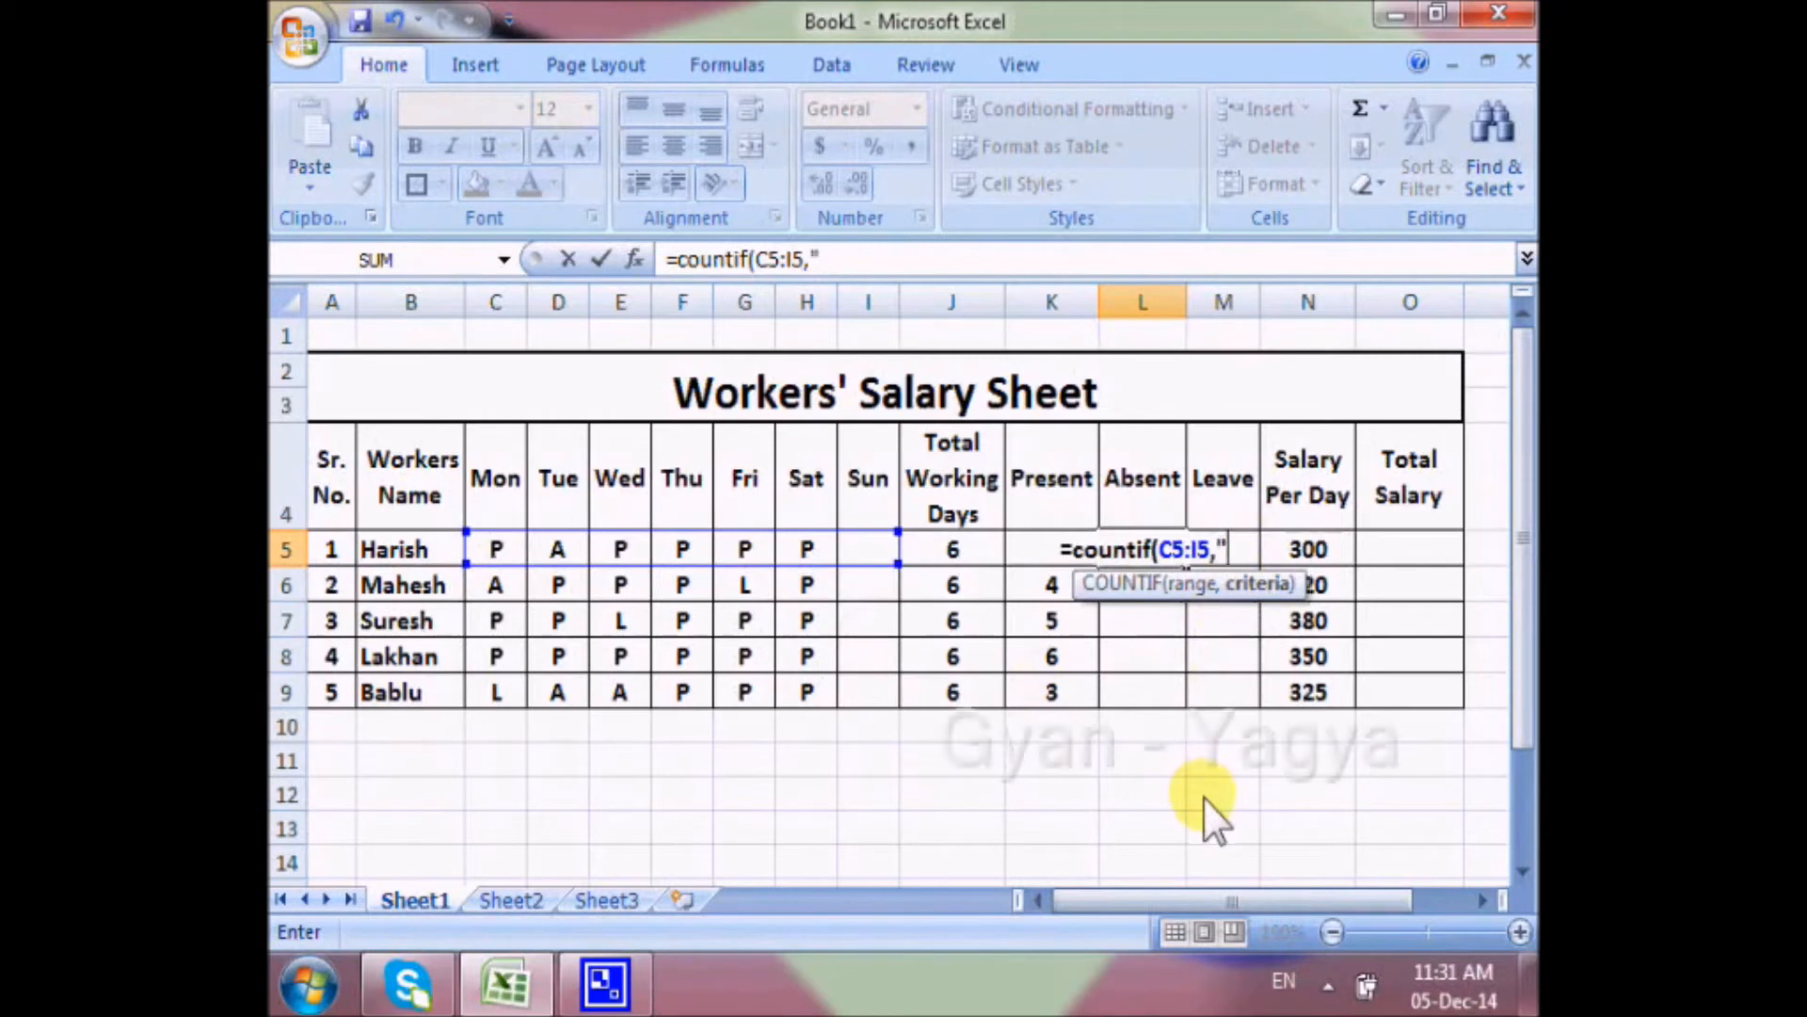
type("A\")")
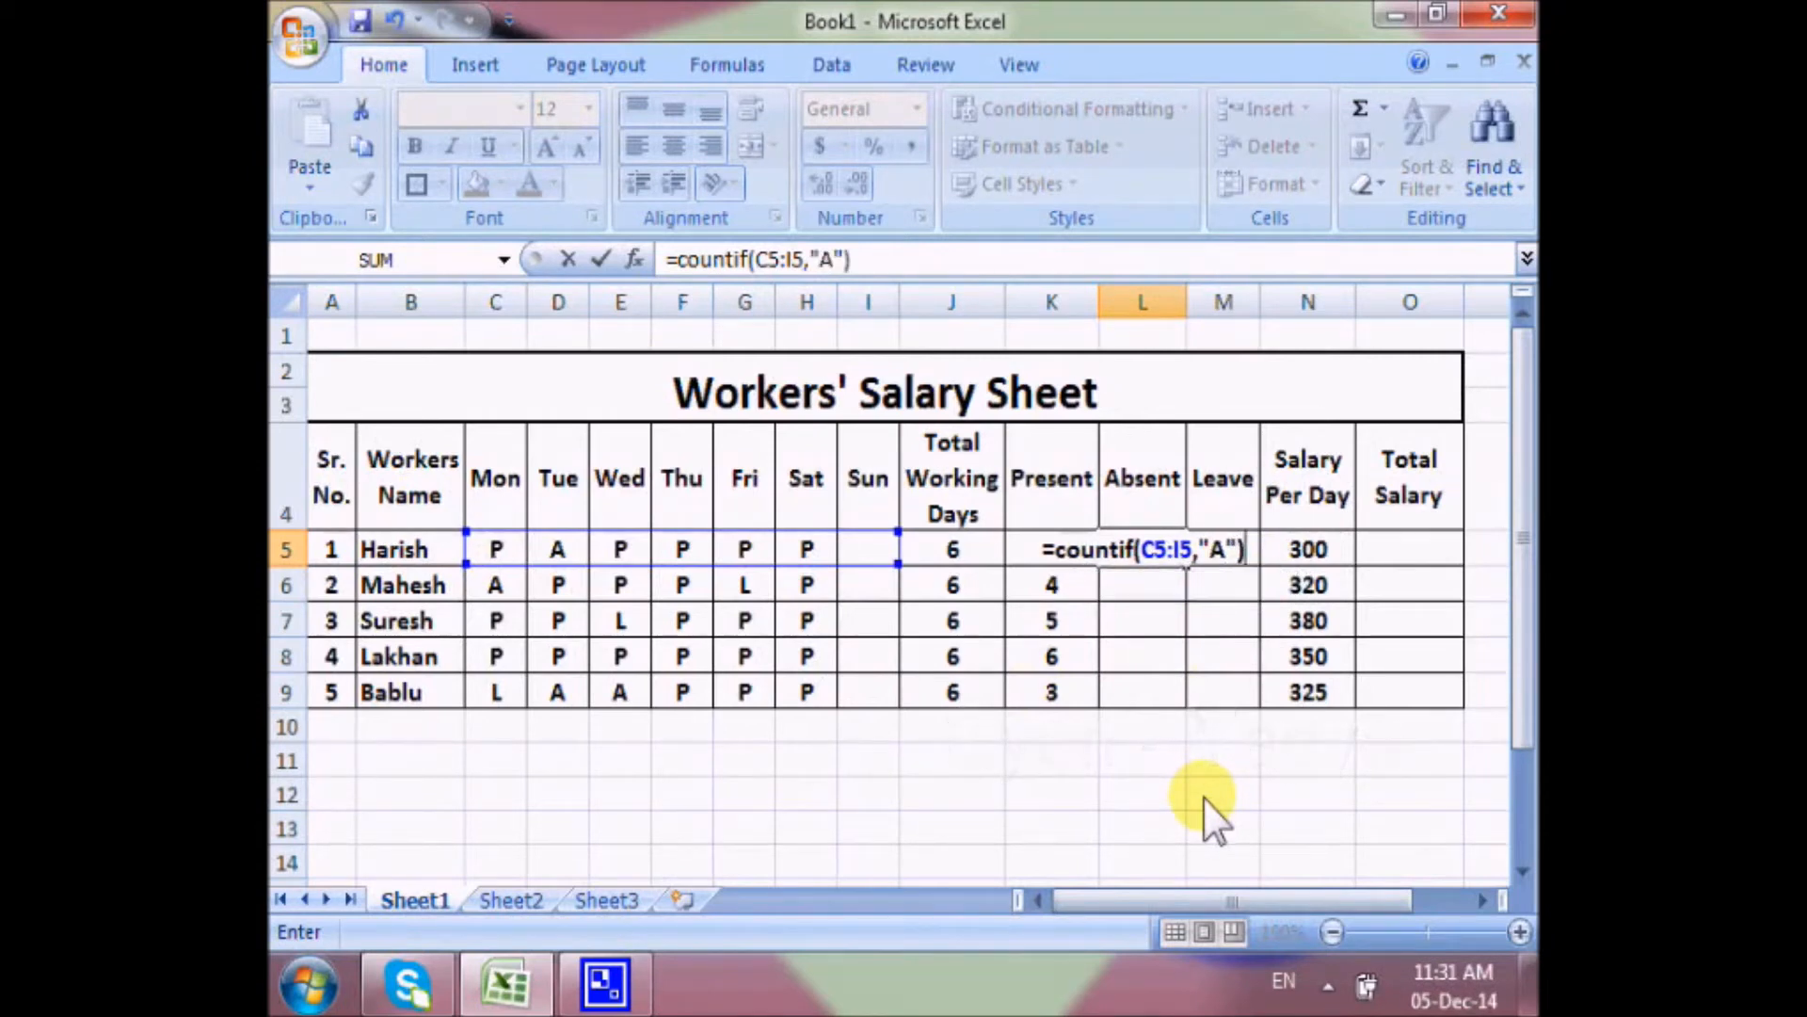
key("Return")
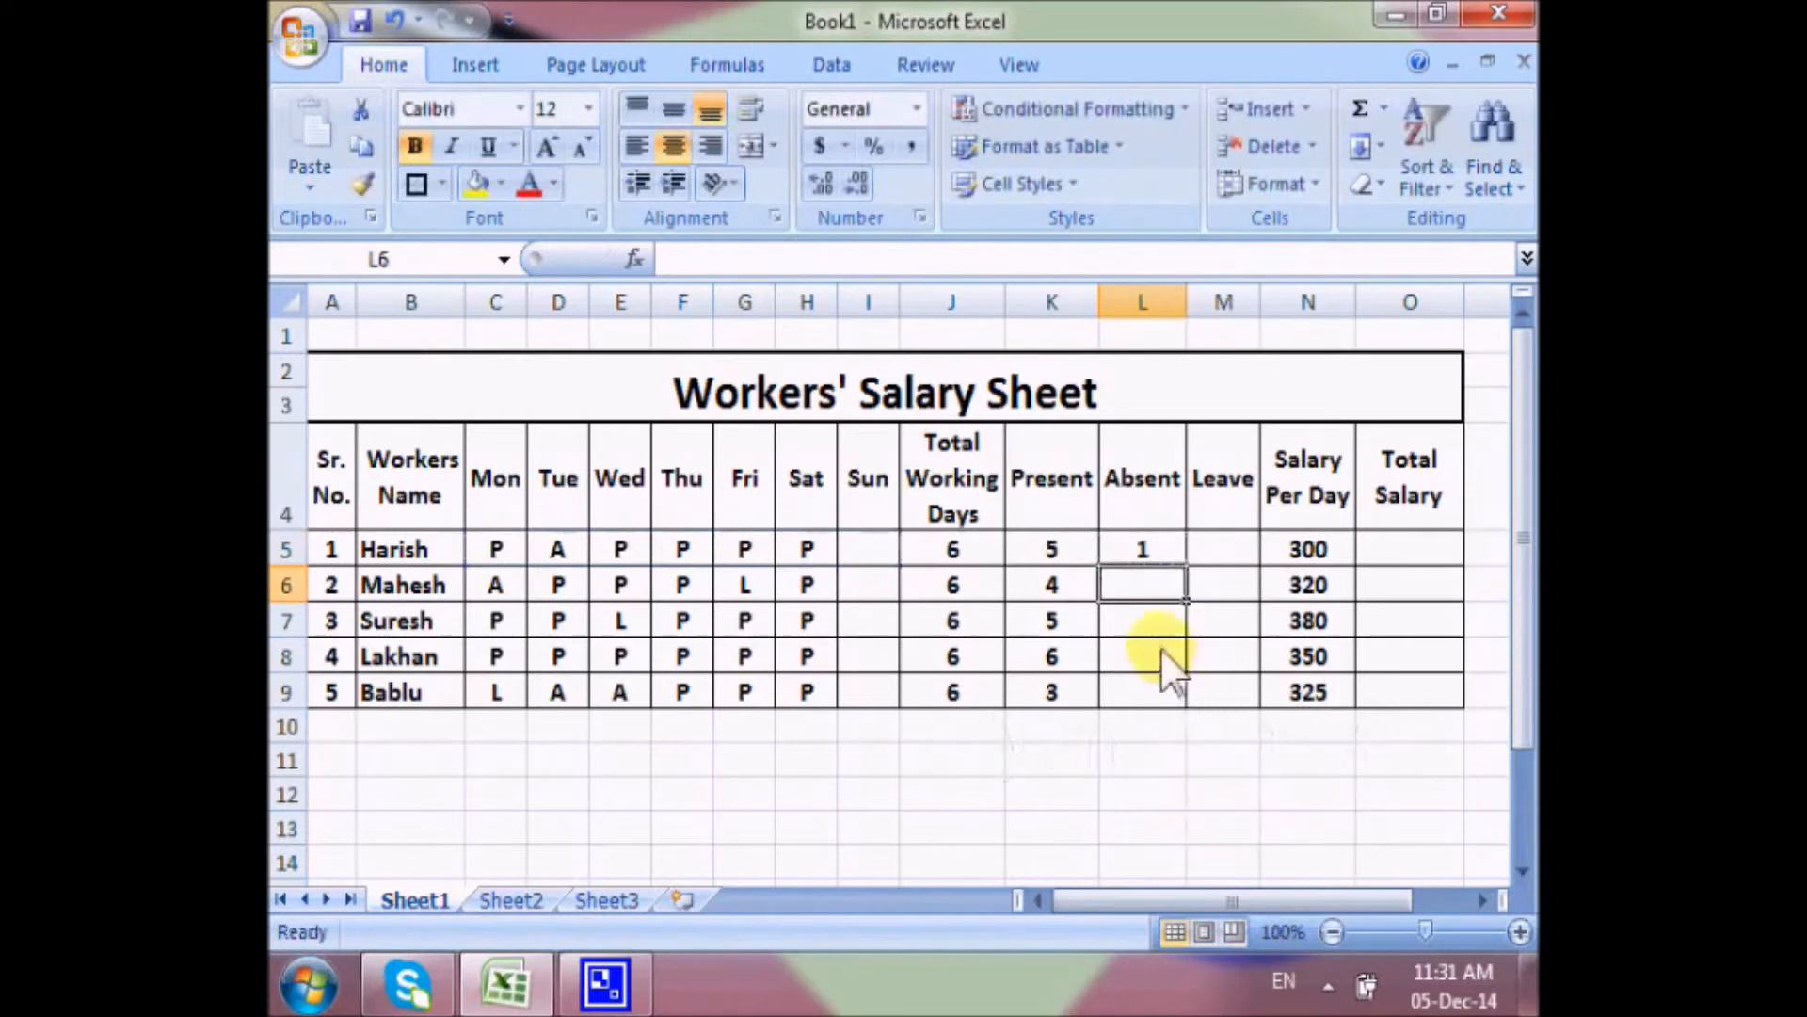
left_click(1169, 560)
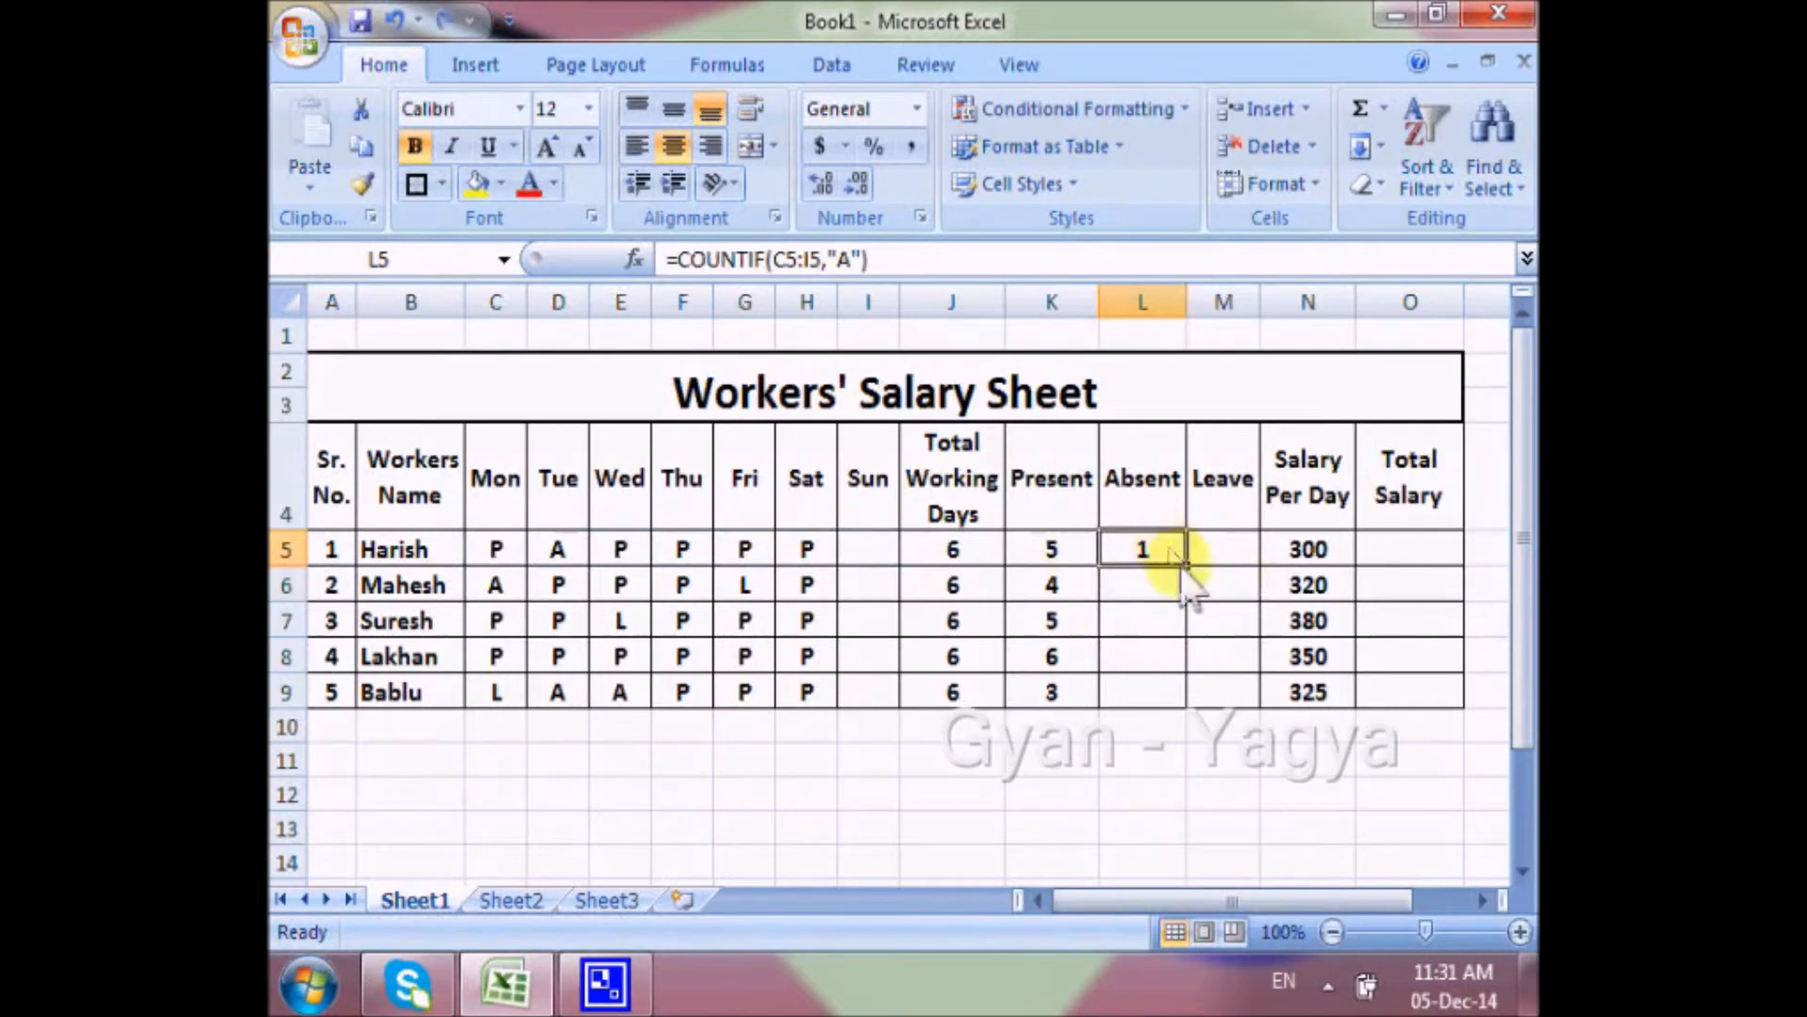
left_click_drag(1188, 567, 1192, 706)
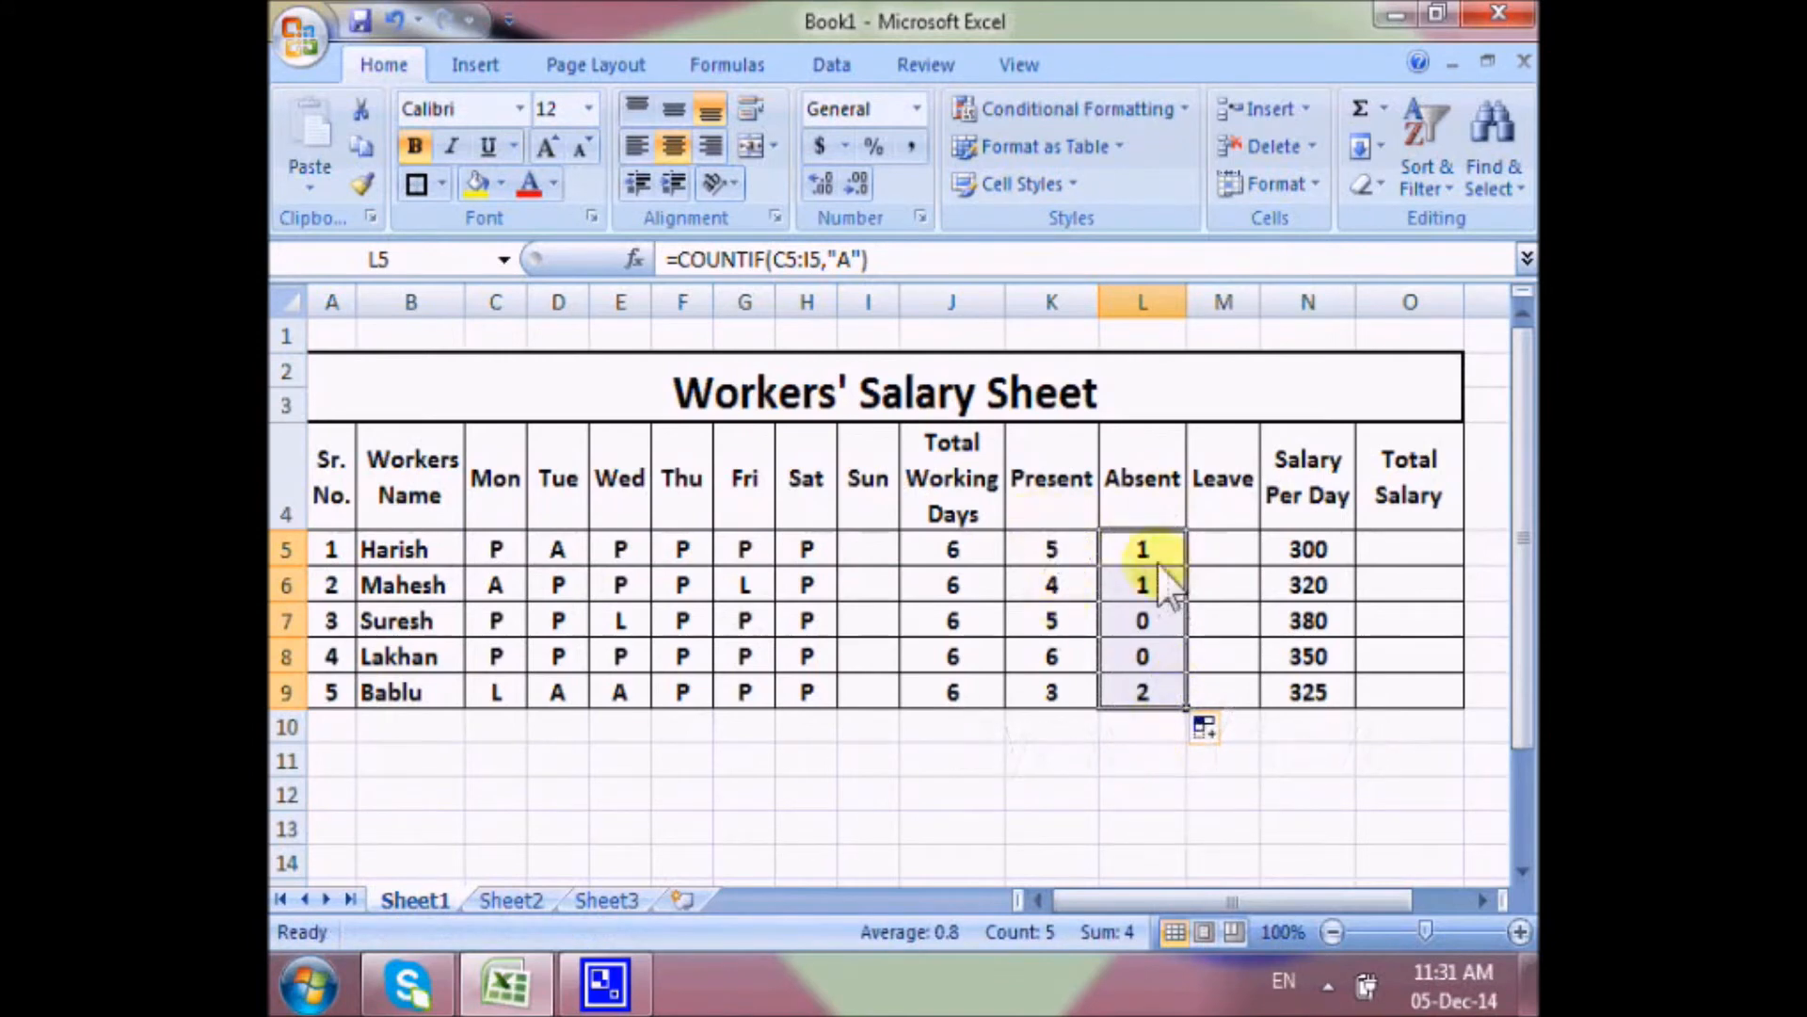
Calculate the Leave days in M5 with =COUNTIF(C5:I5,"L") and fill the formula down through M9.
left_click(1227, 554)
type("=")
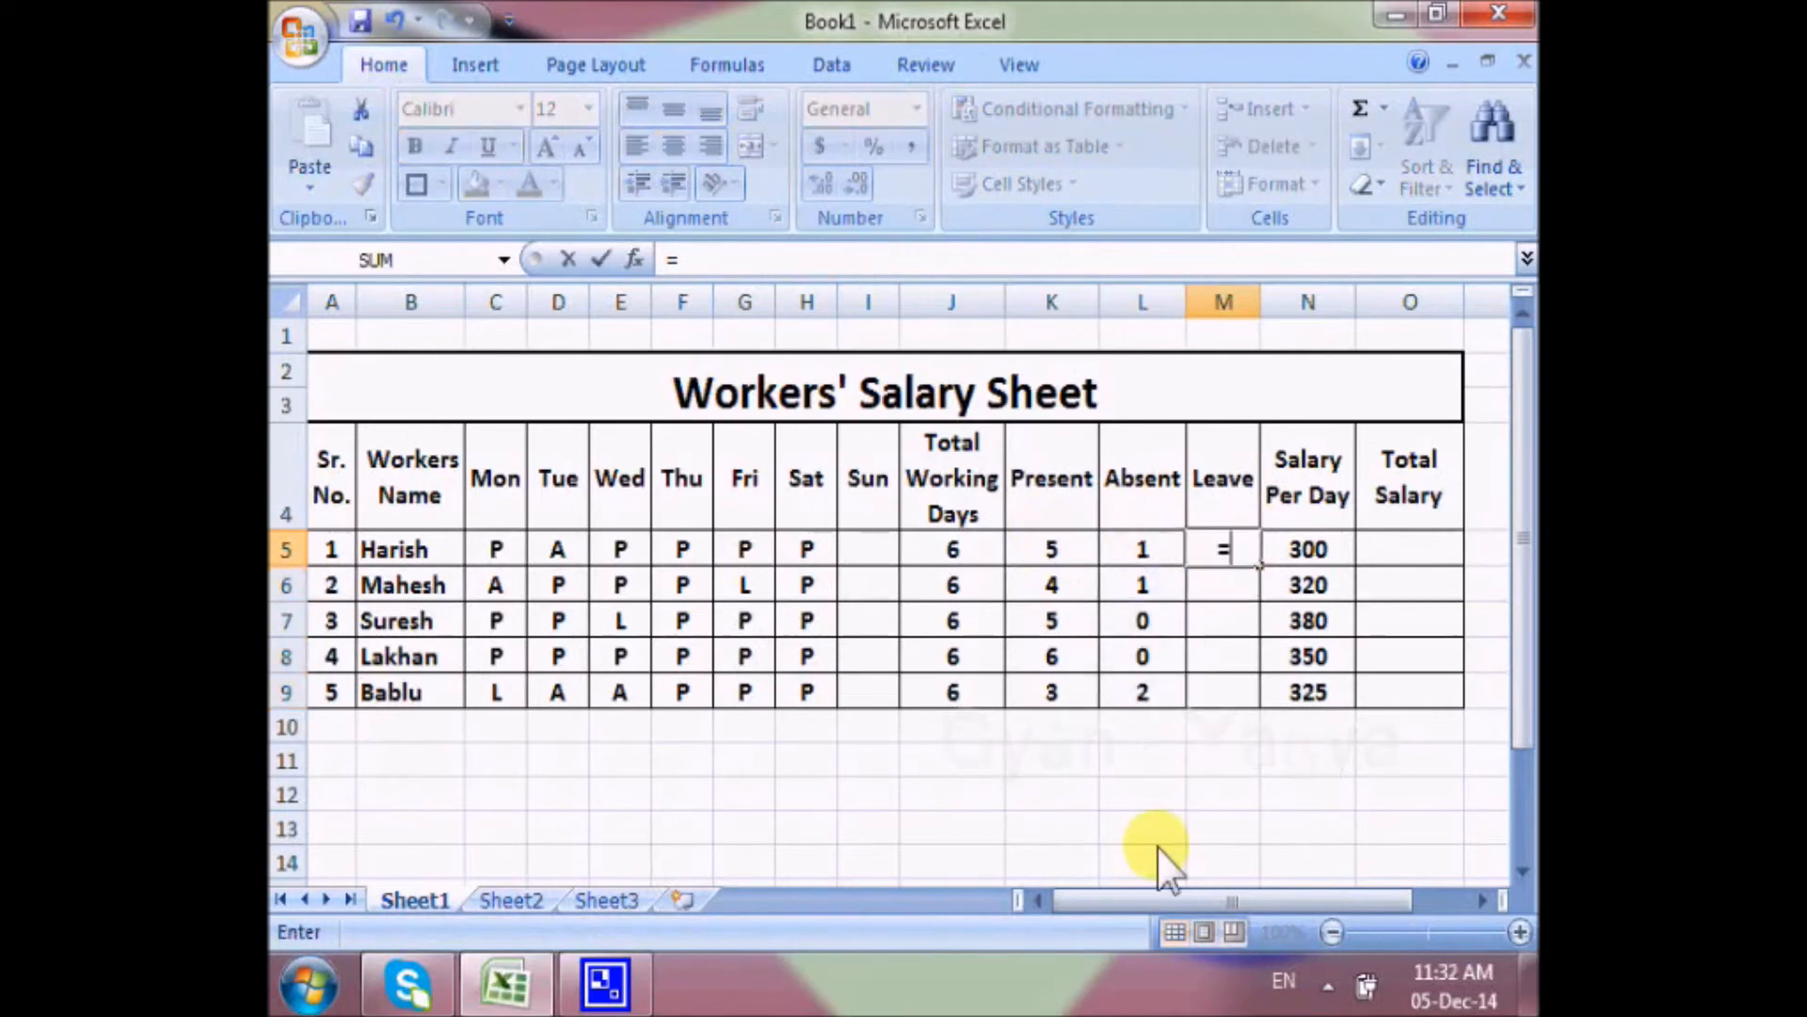
type("cou")
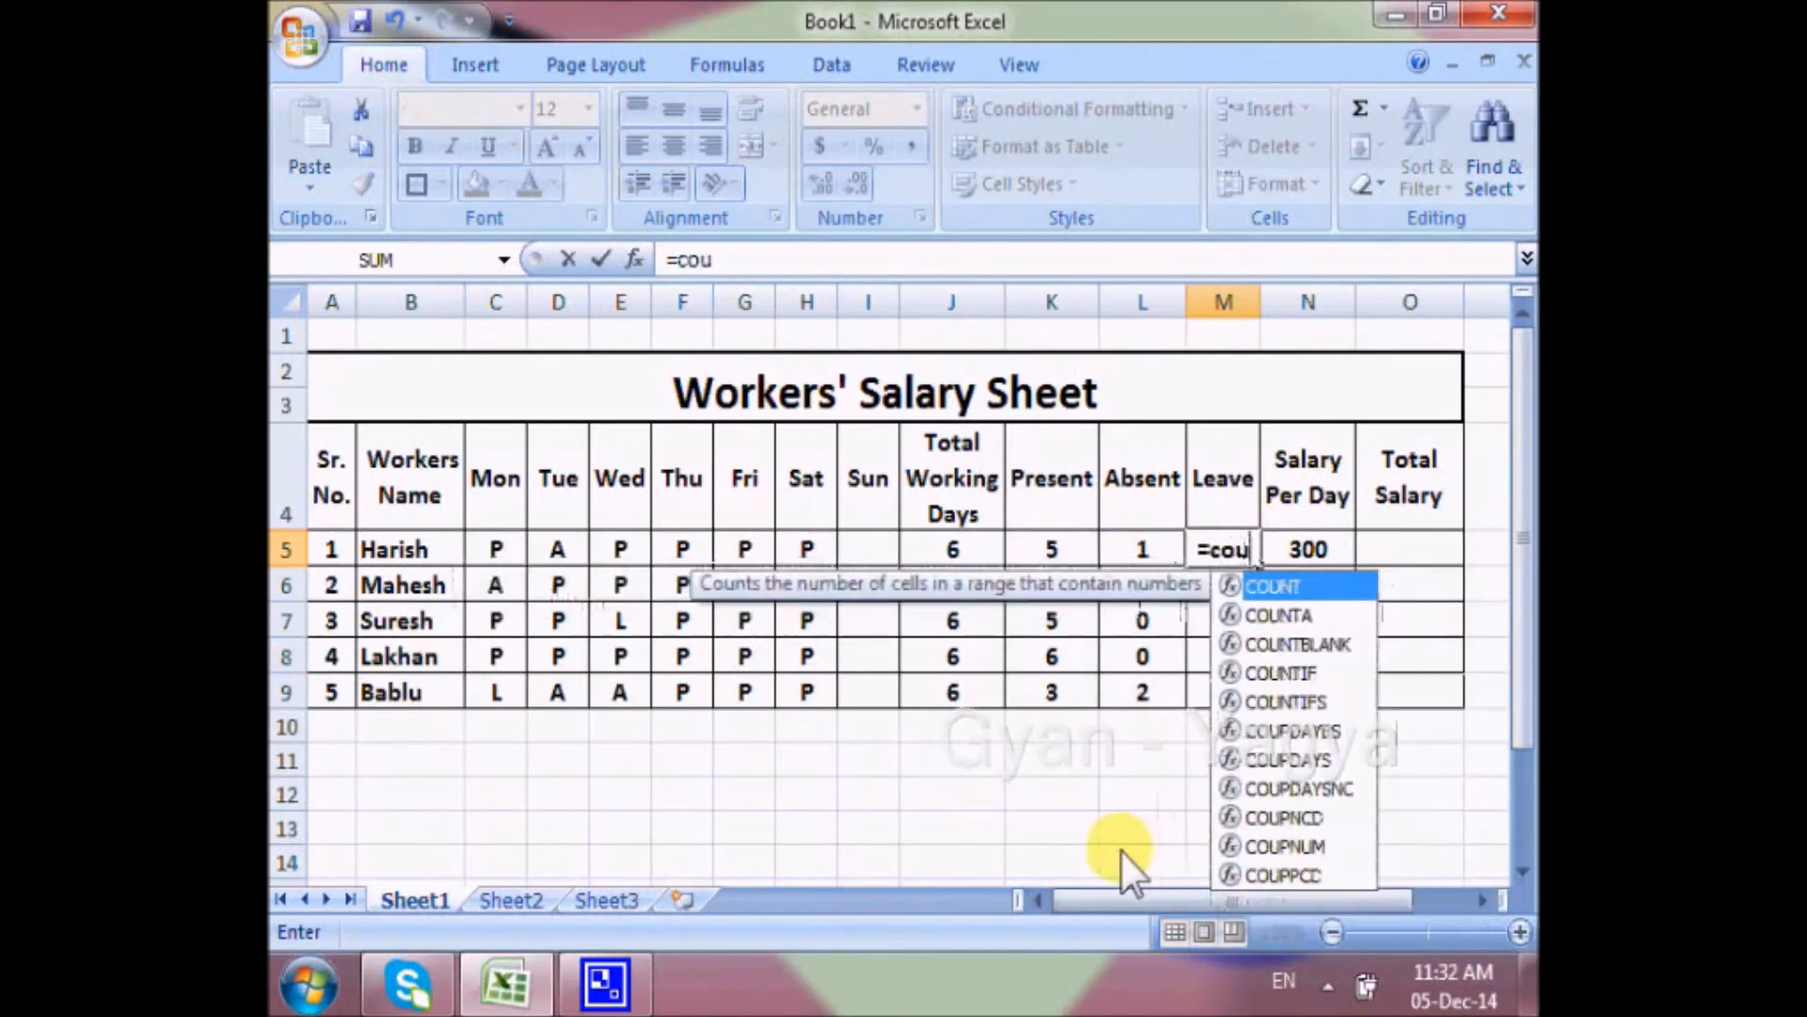
type("ntif(")
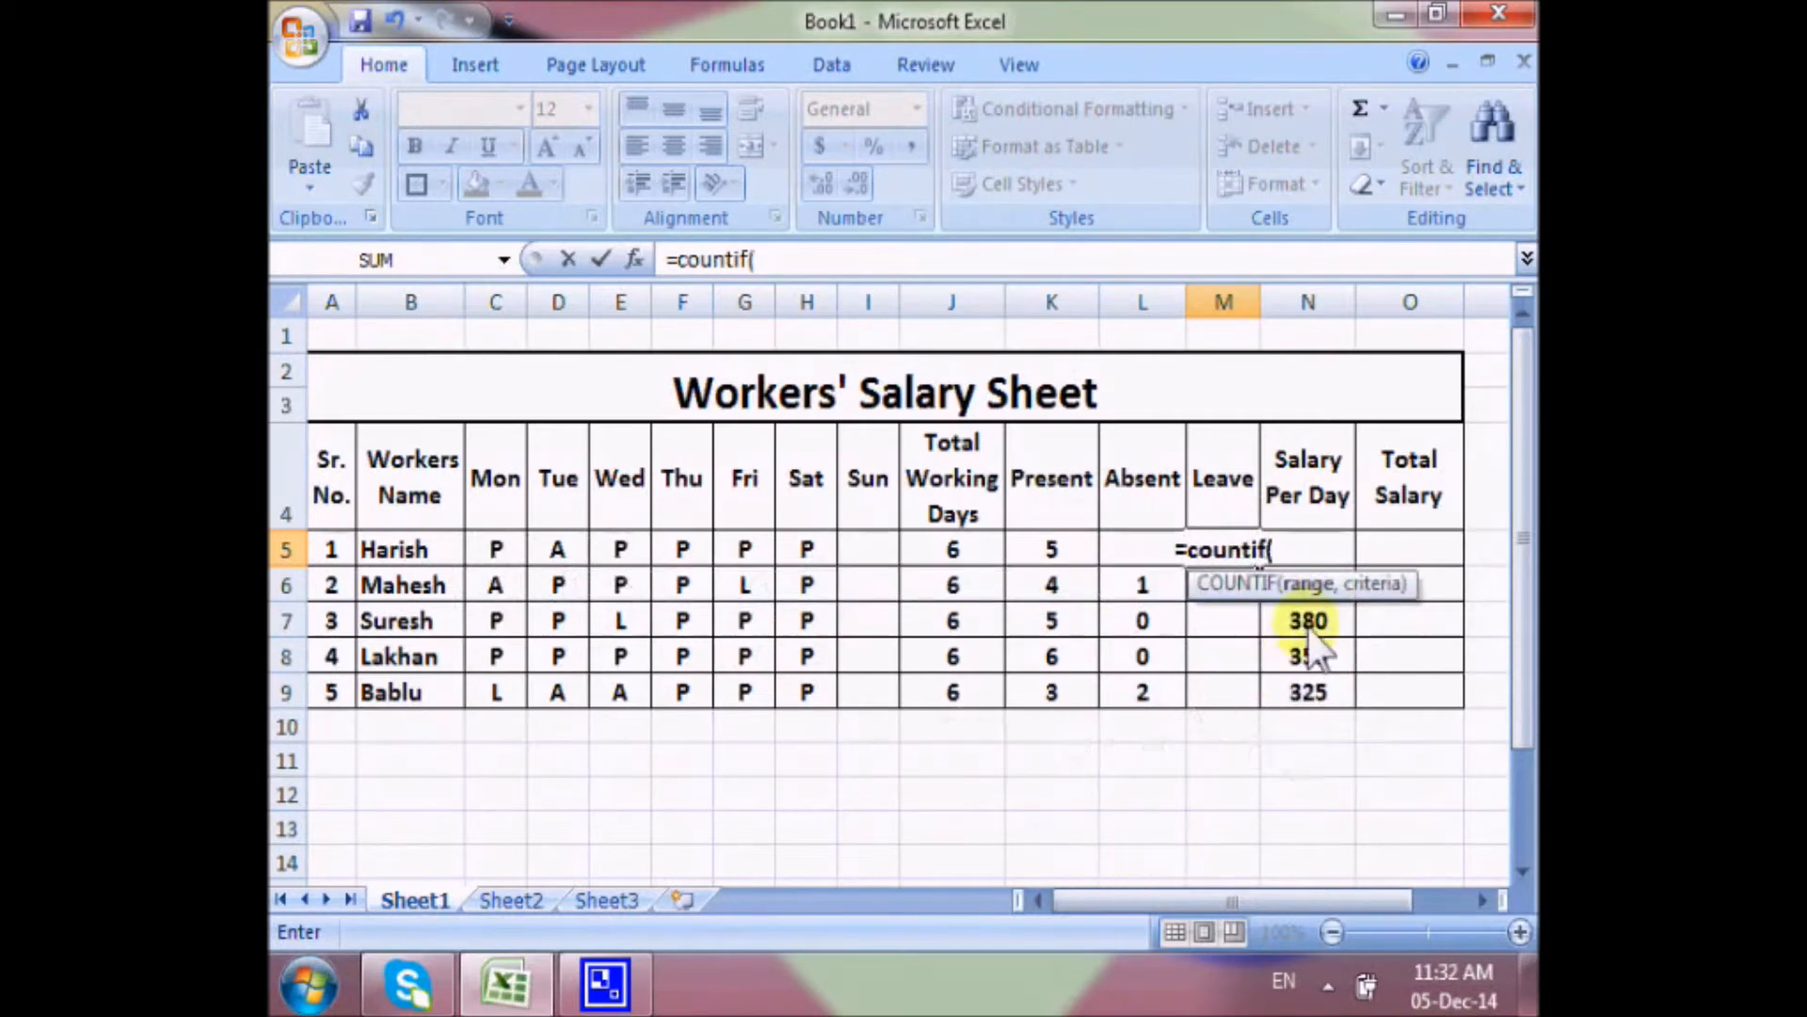
left_click_drag(497, 558, 868, 551)
type(",")
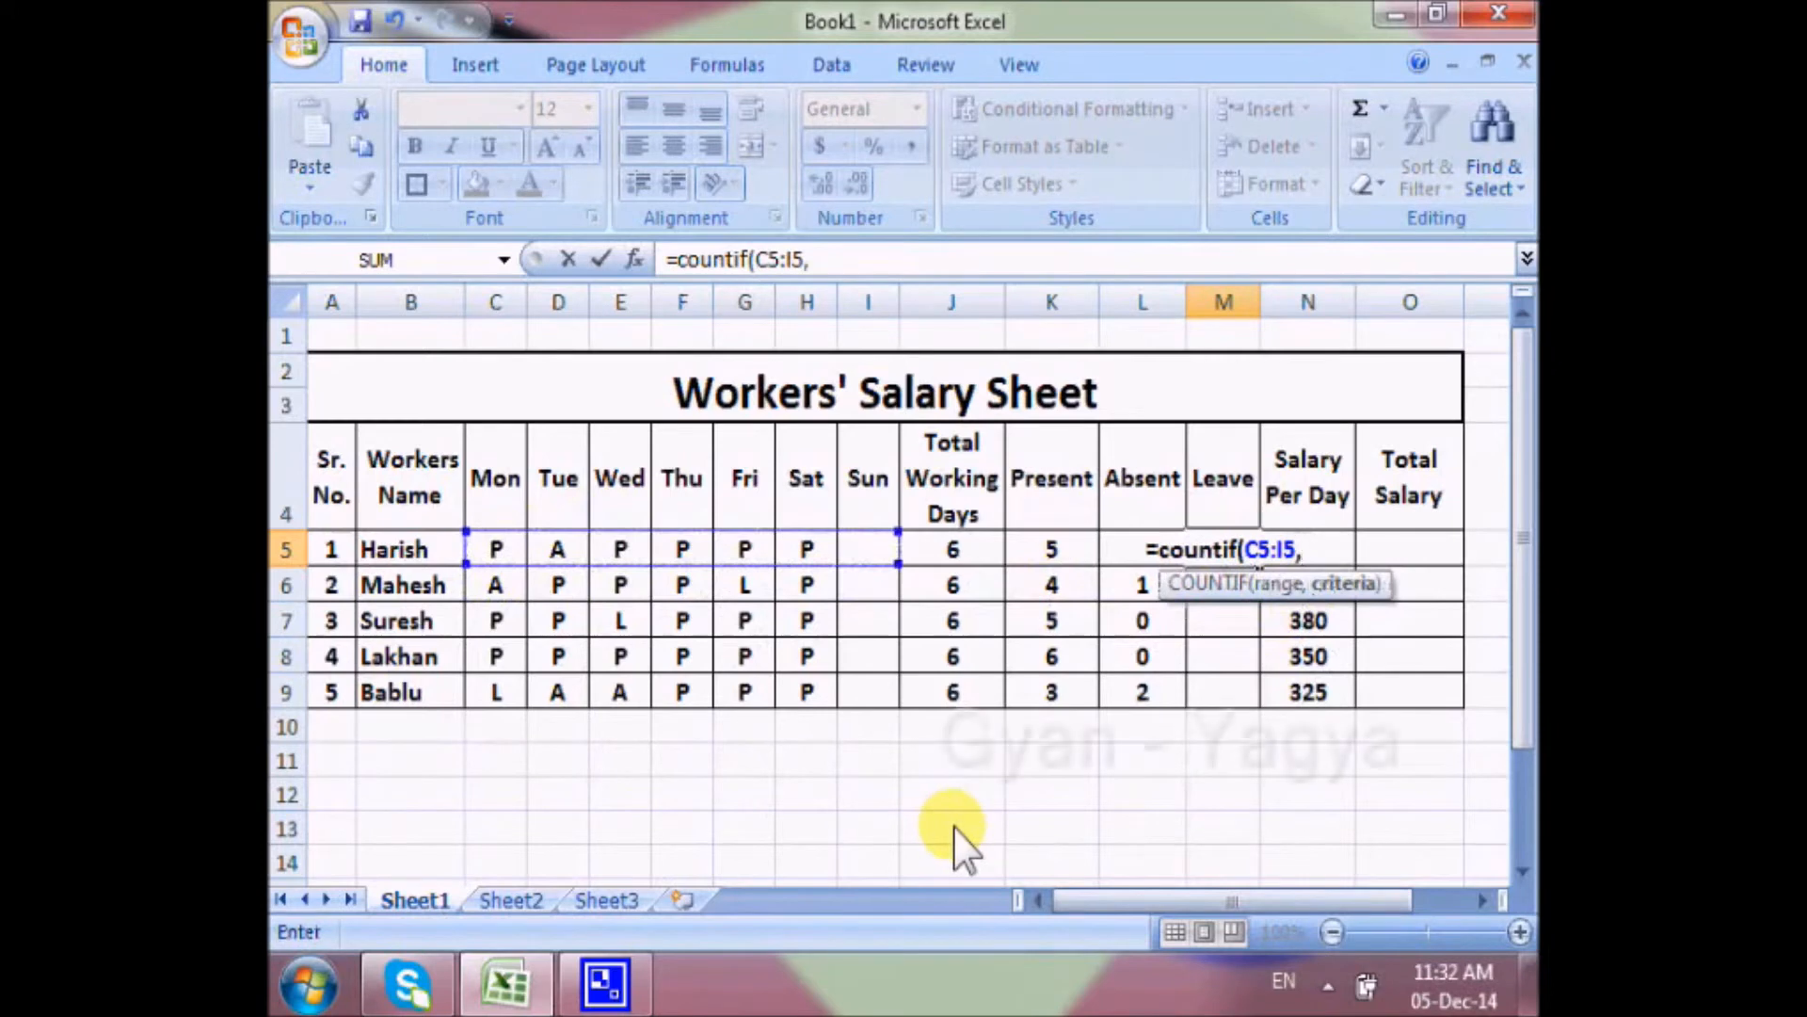
type("\"L\"")
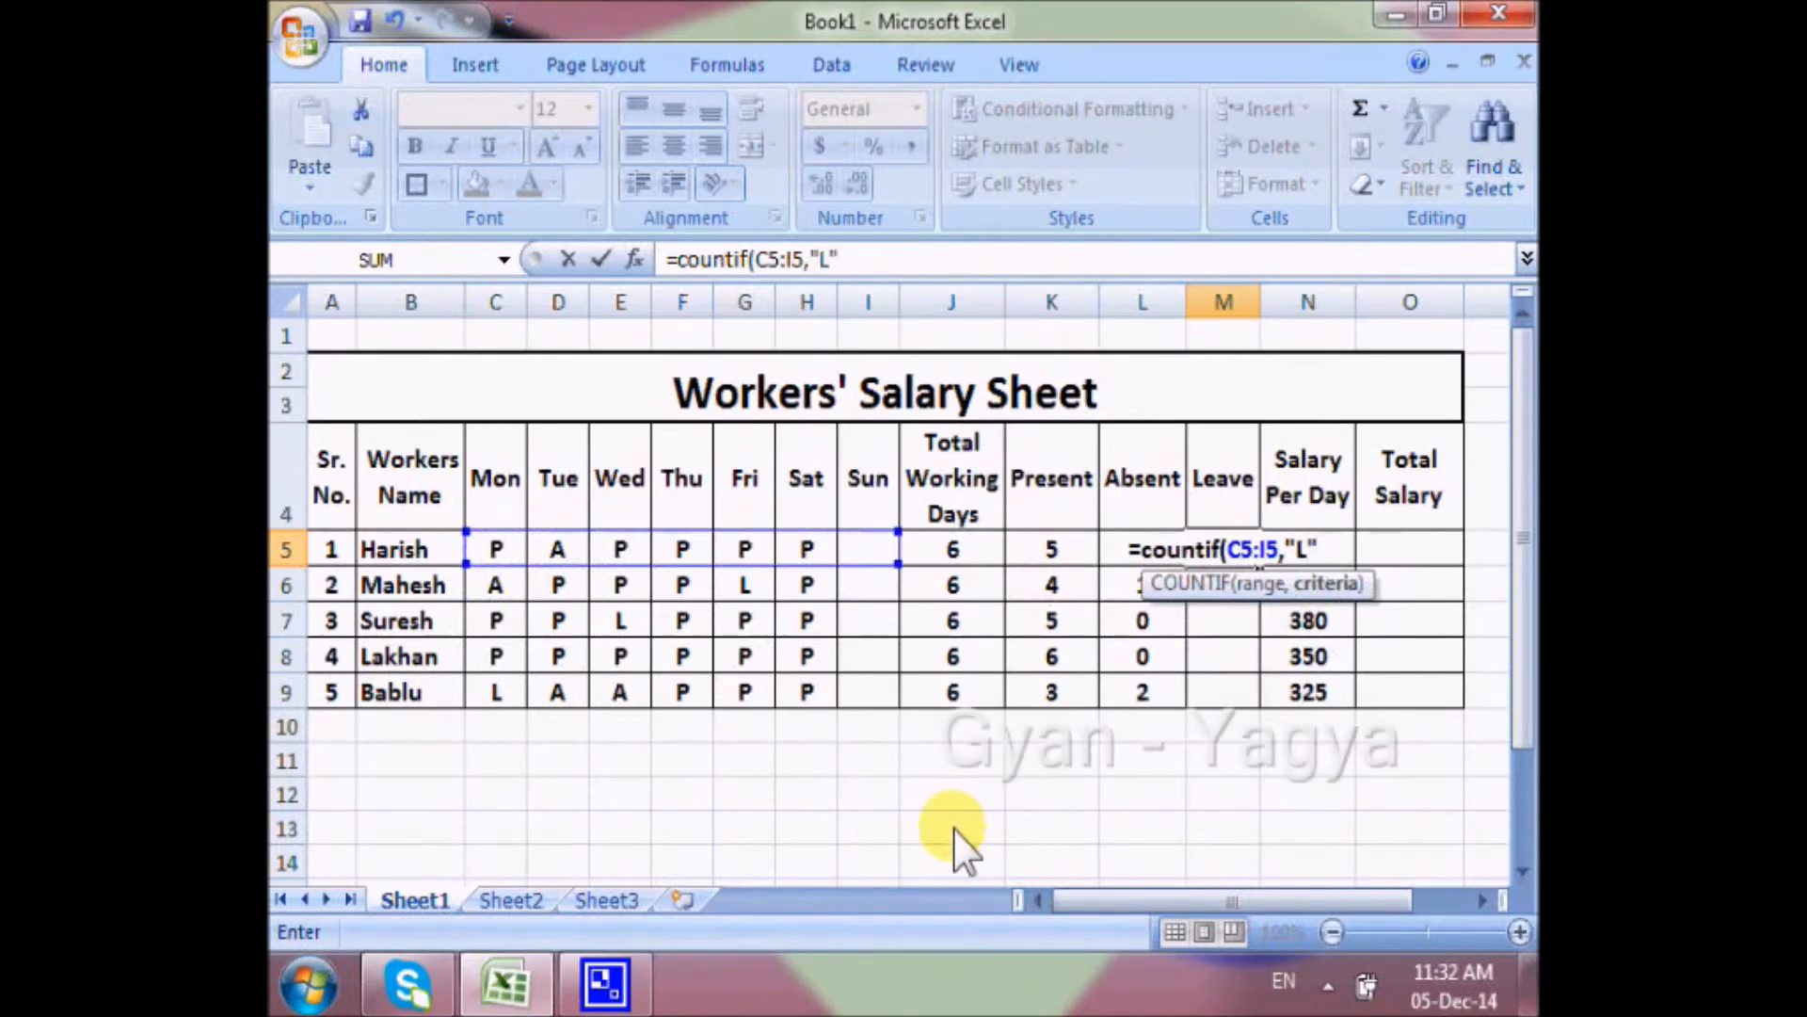
type(")")
key("Return")
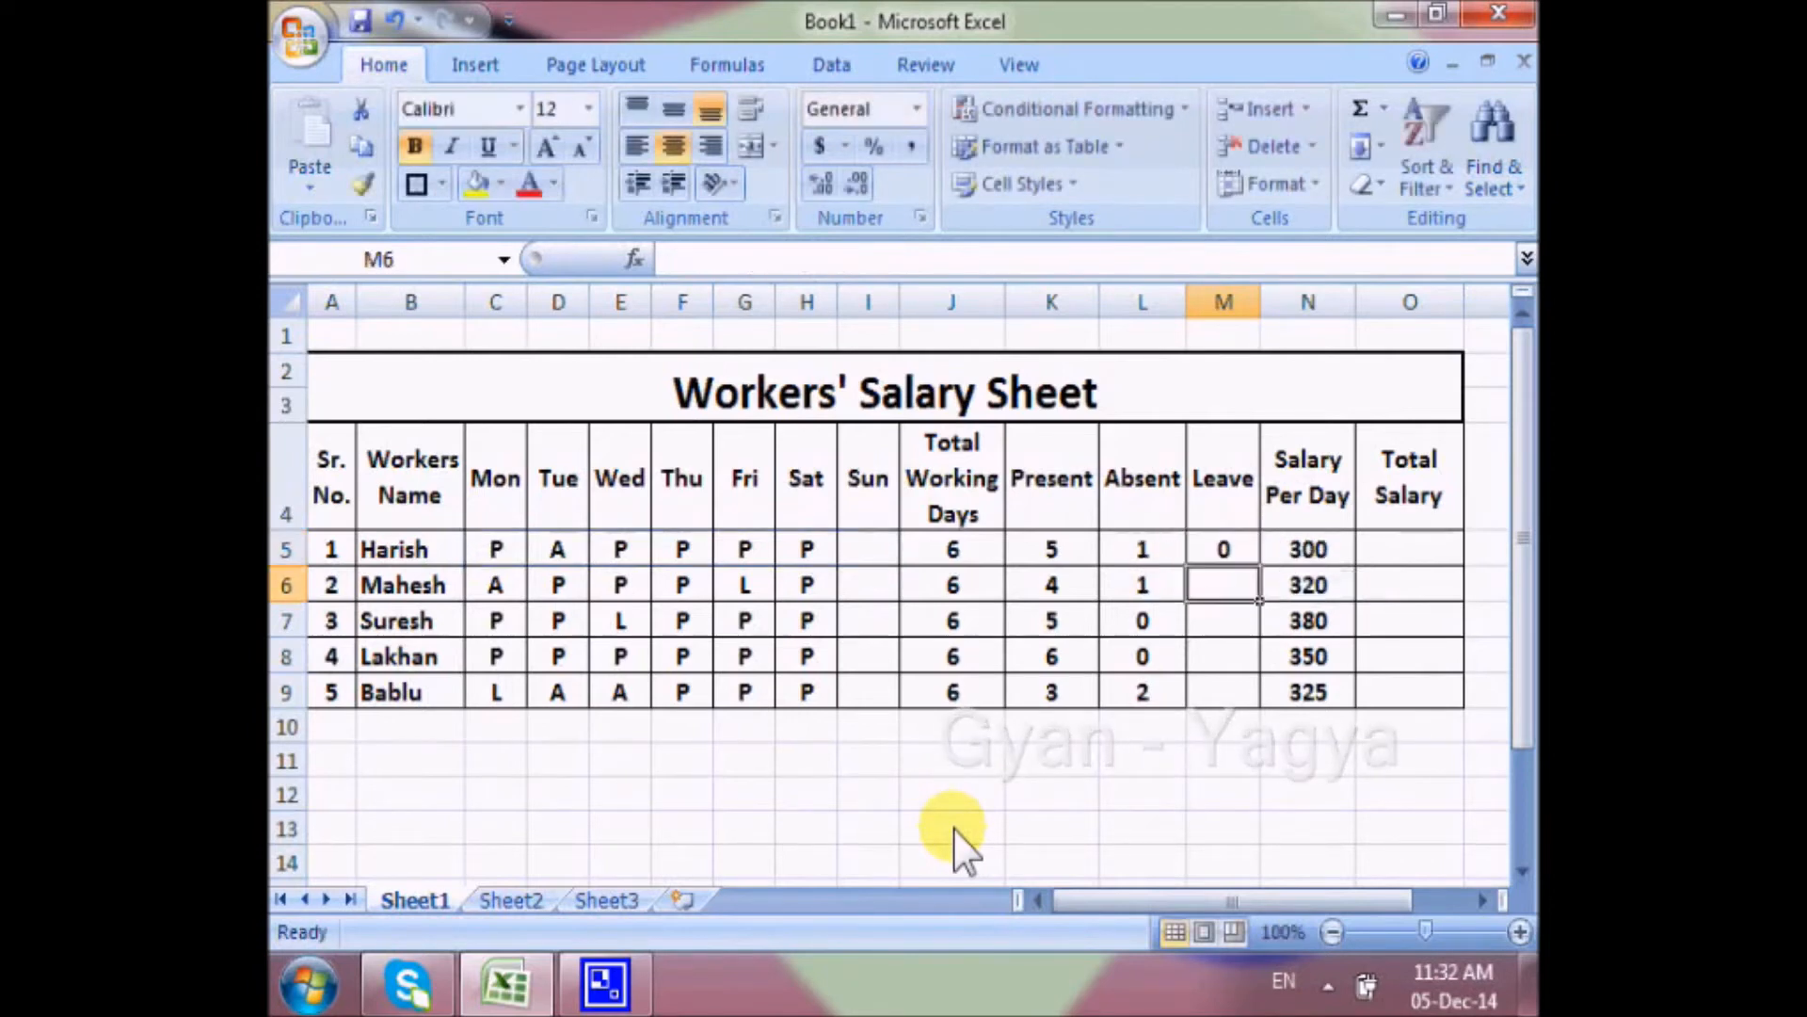
left_click(1226, 560)
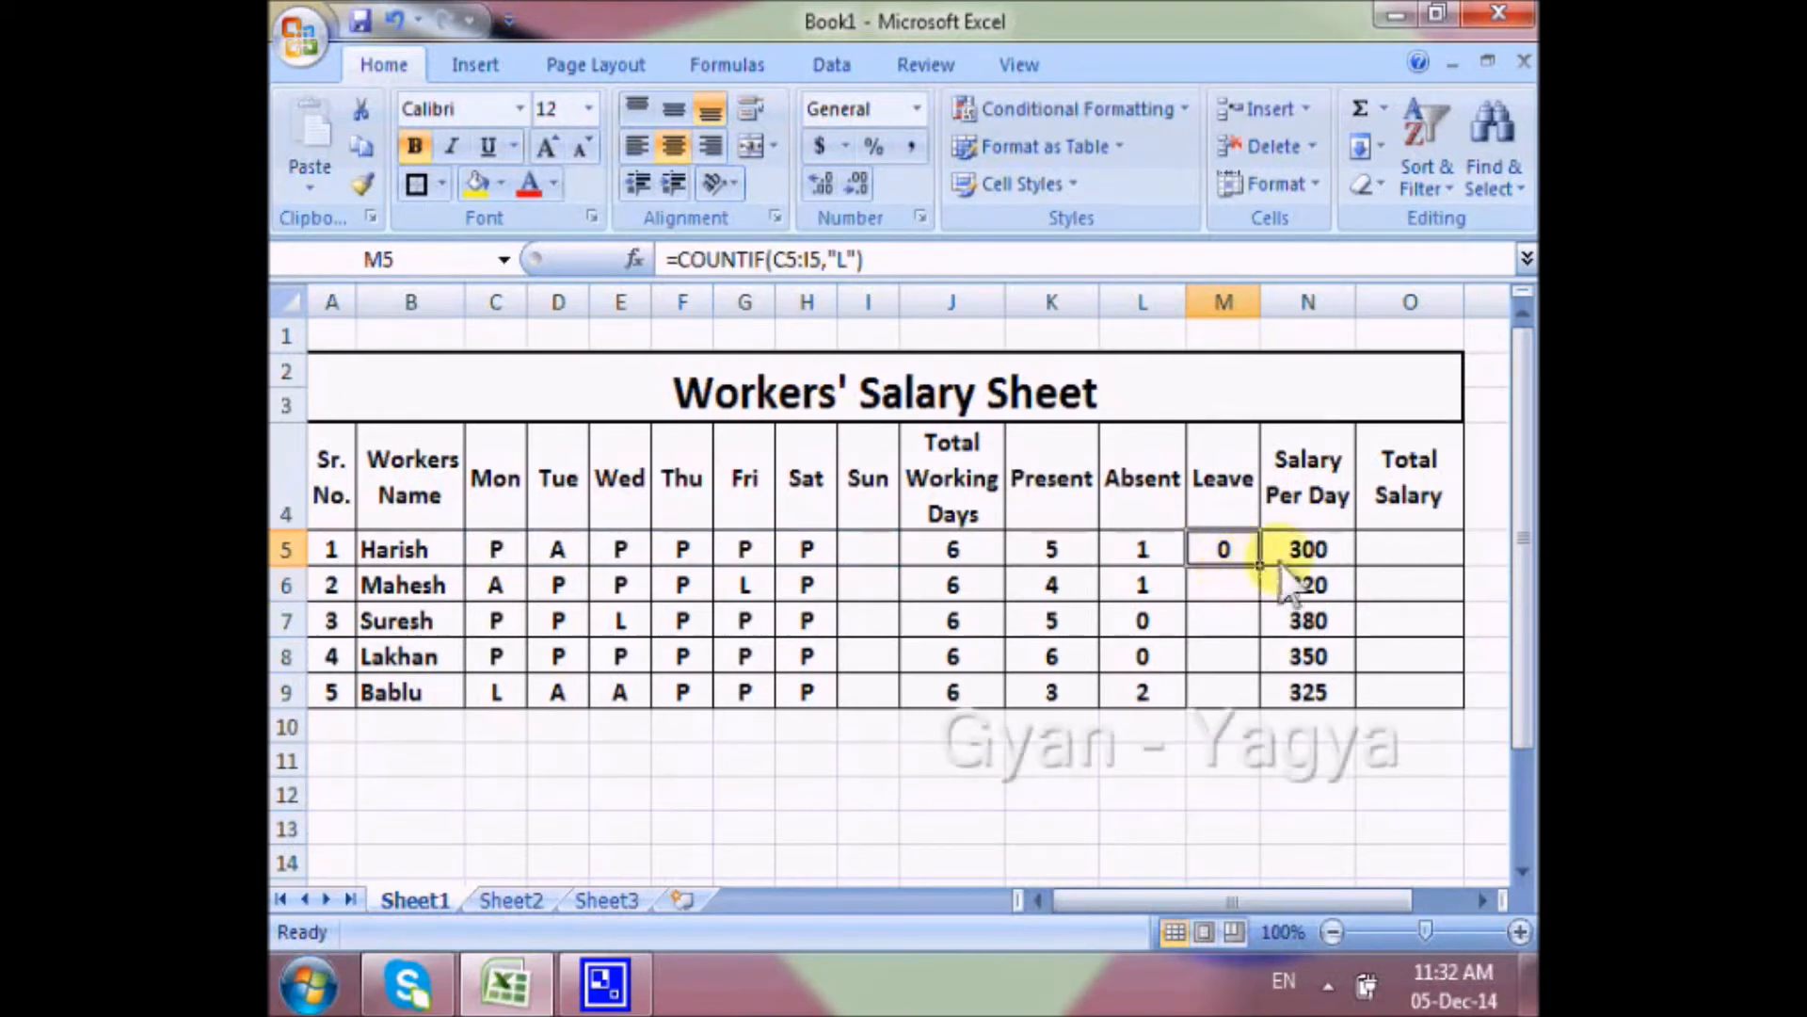
left_click_drag(1262, 568, 1233, 701)
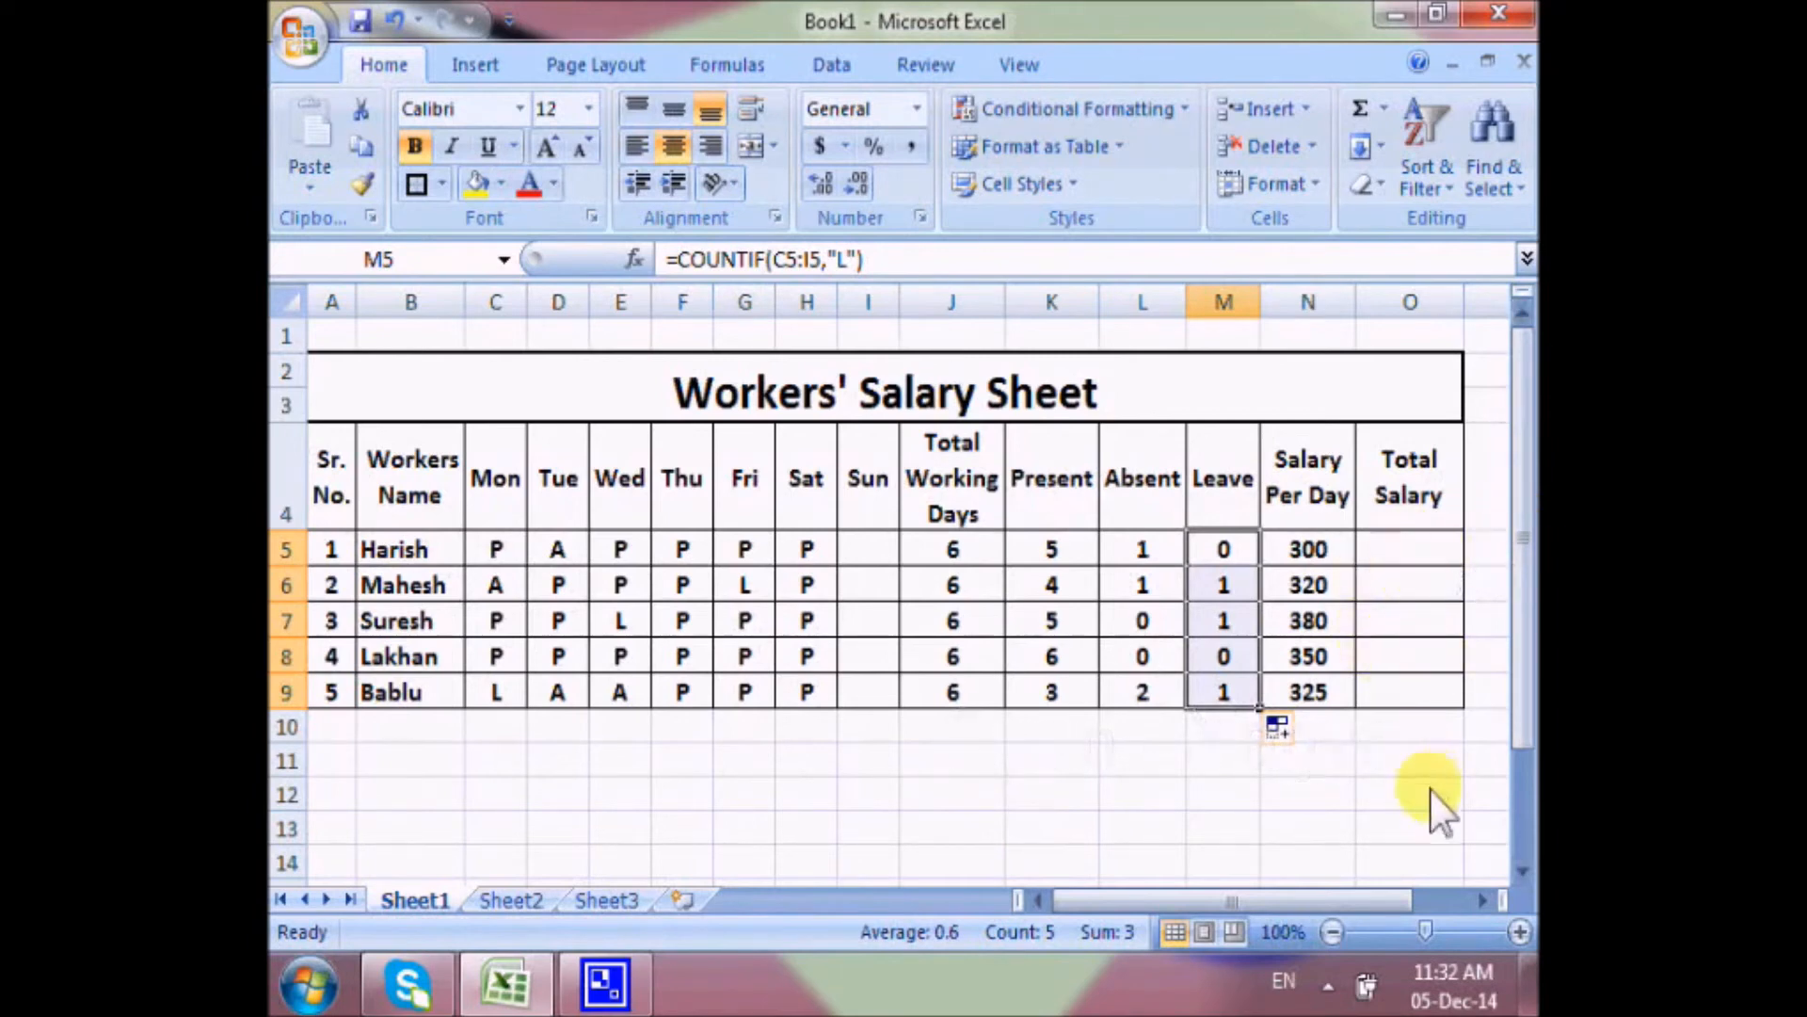
Calculate the Total Salary in O5 with =K5*N5 and fill the formula down through O9.
left_click(1322, 586)
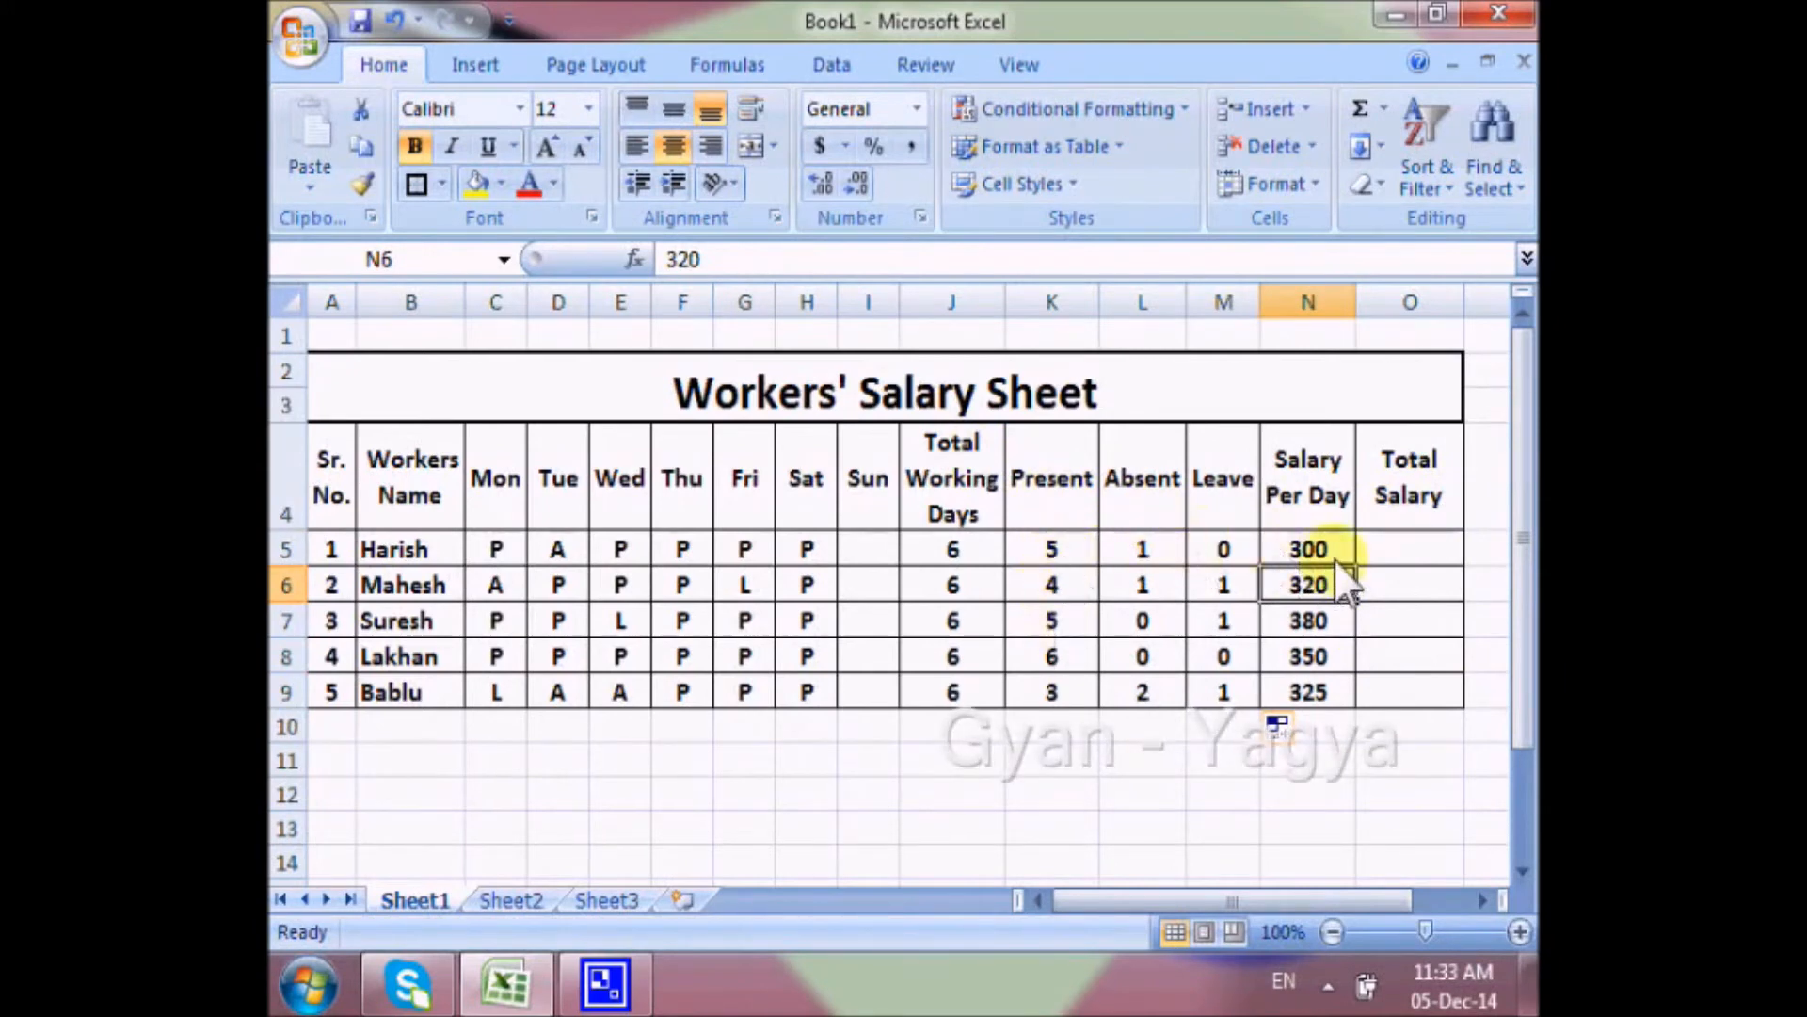
left_click(1408, 551)
type("=")
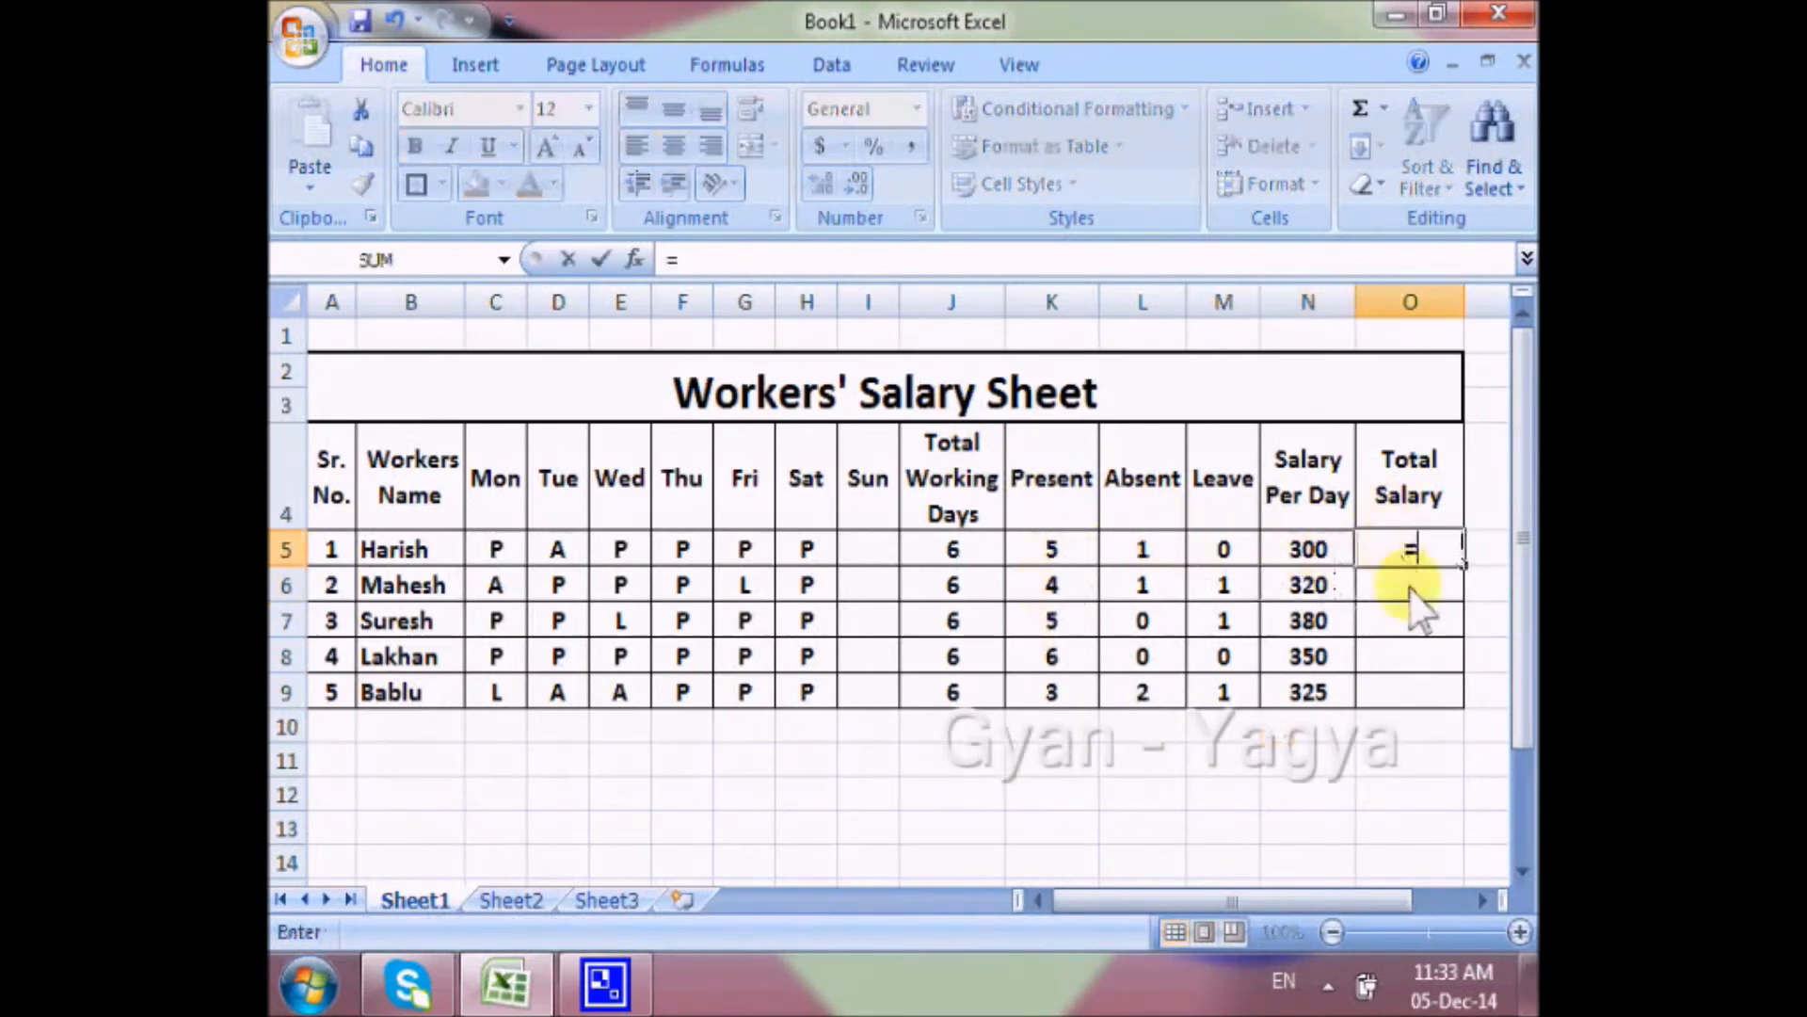
left_click(1052, 554)
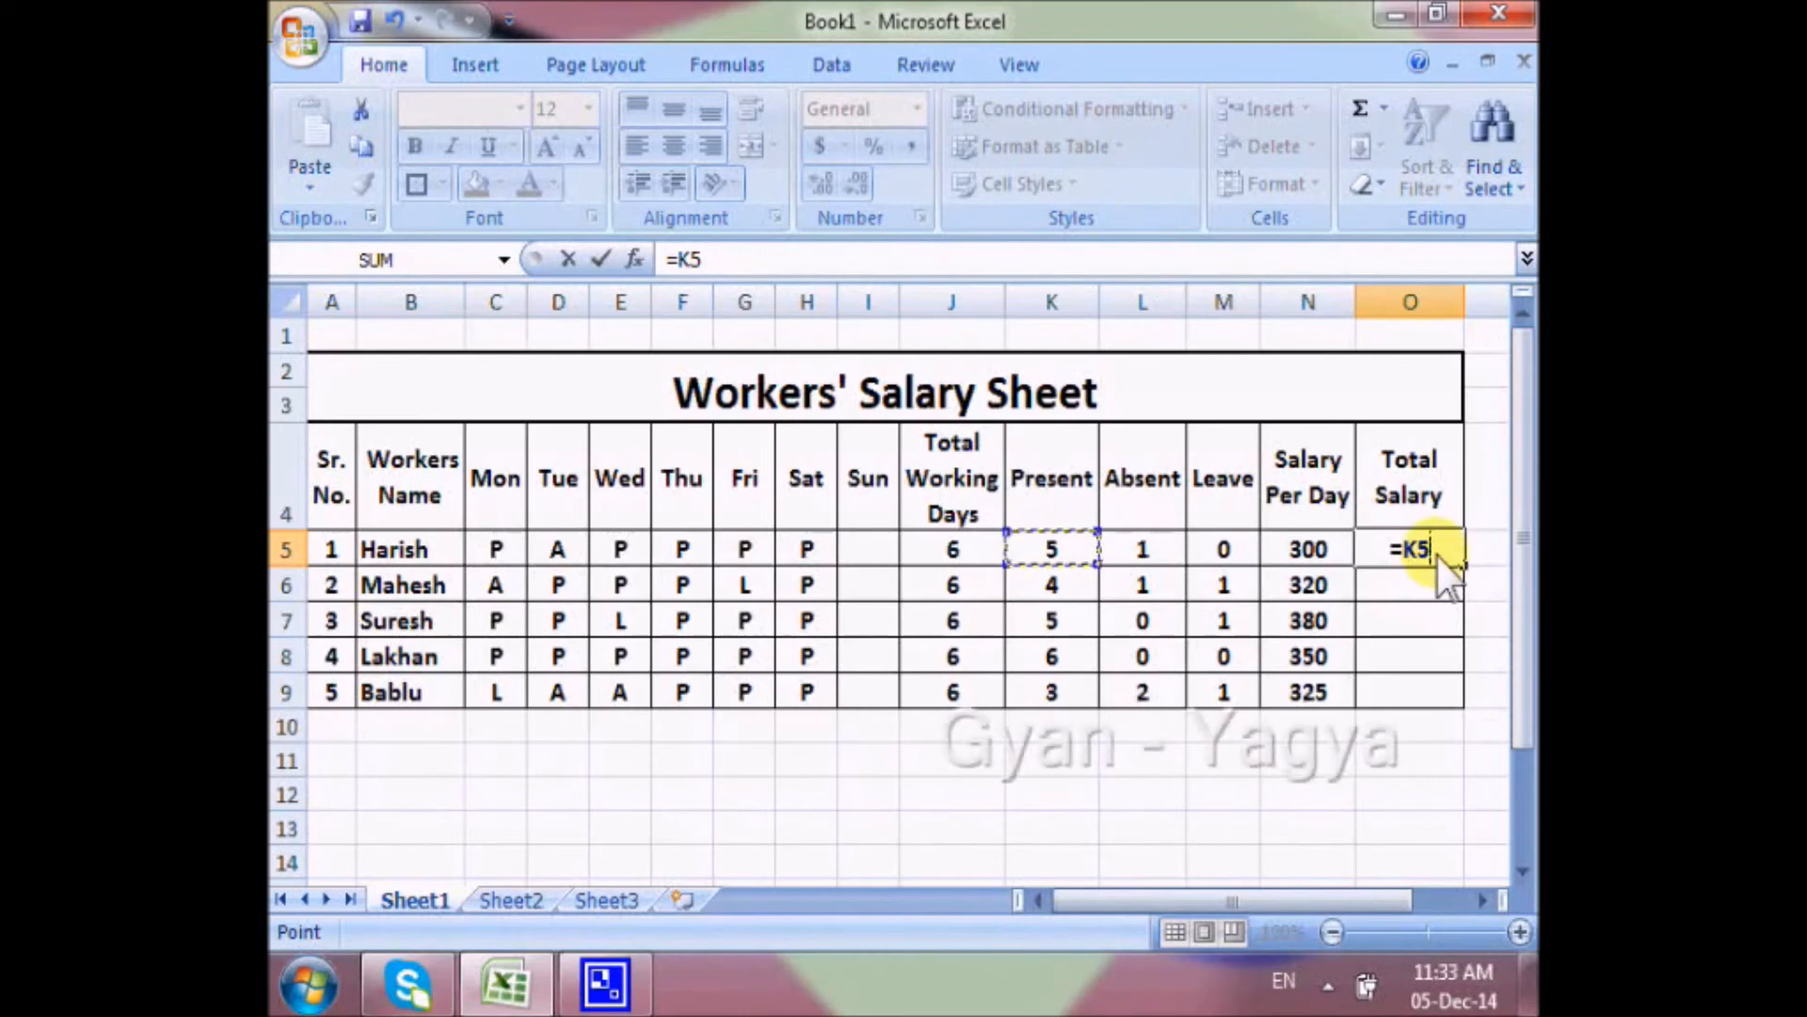
type("*")
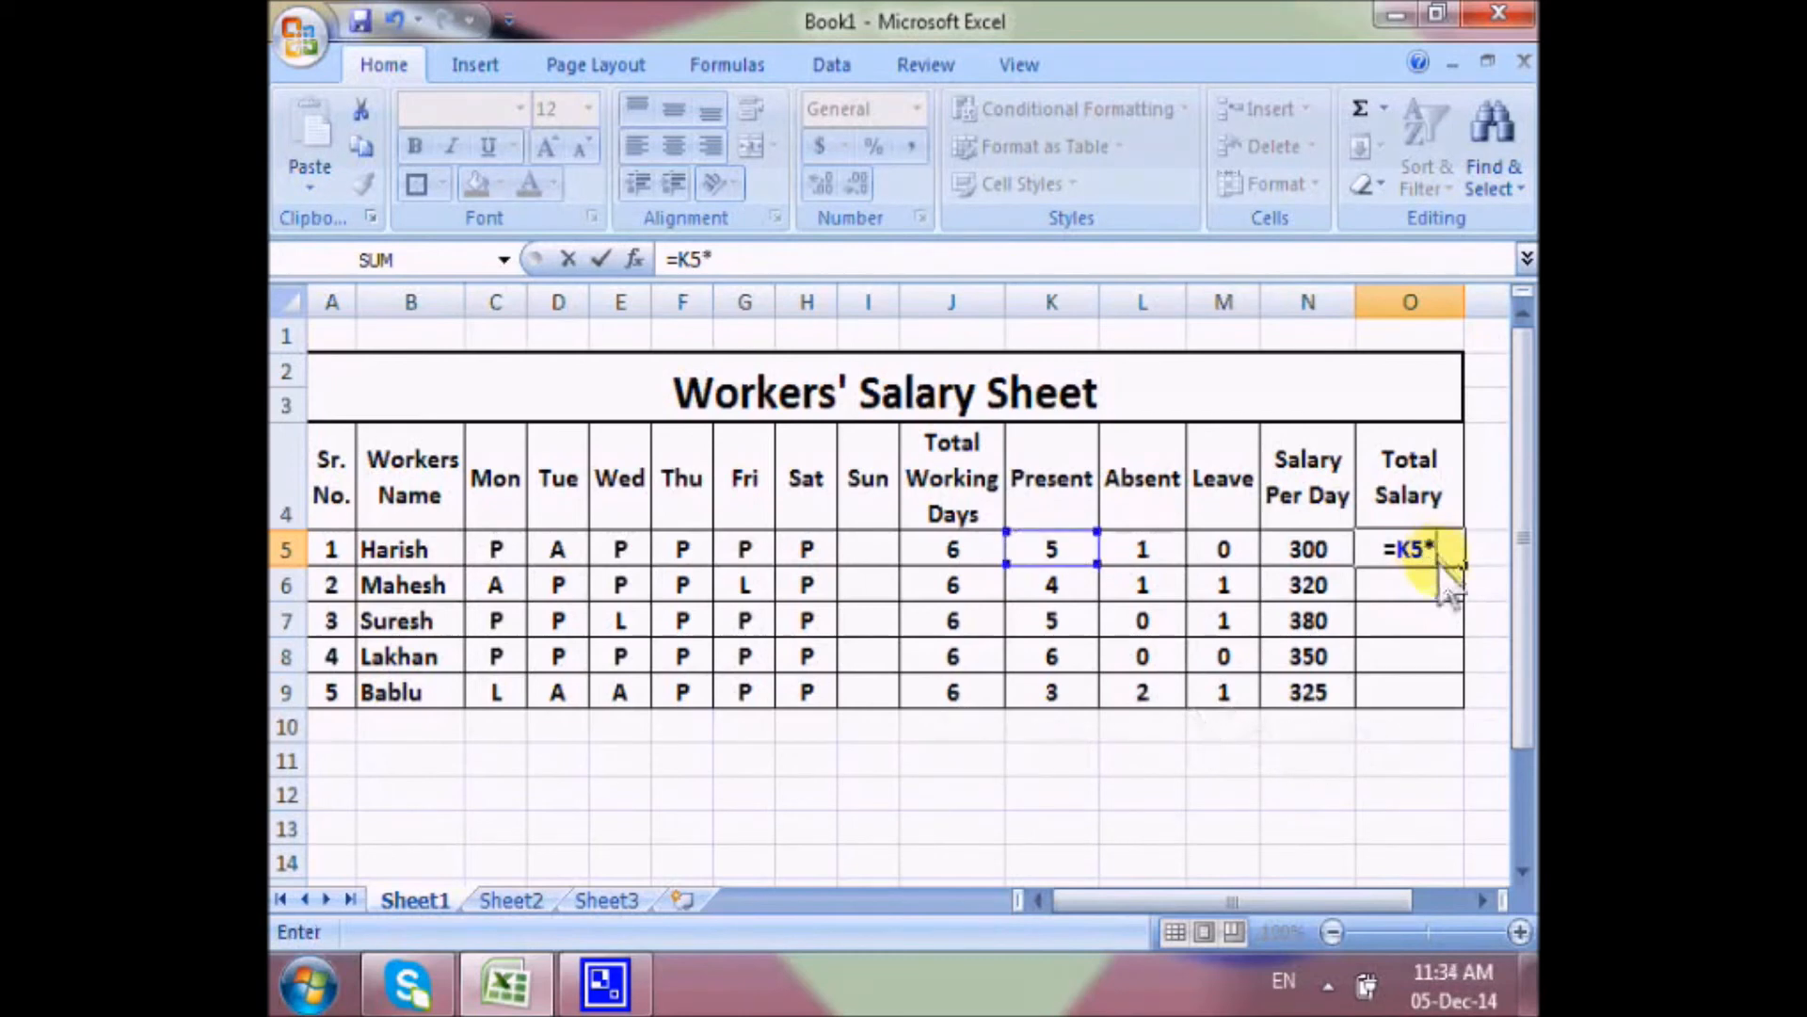
left_click(1335, 565)
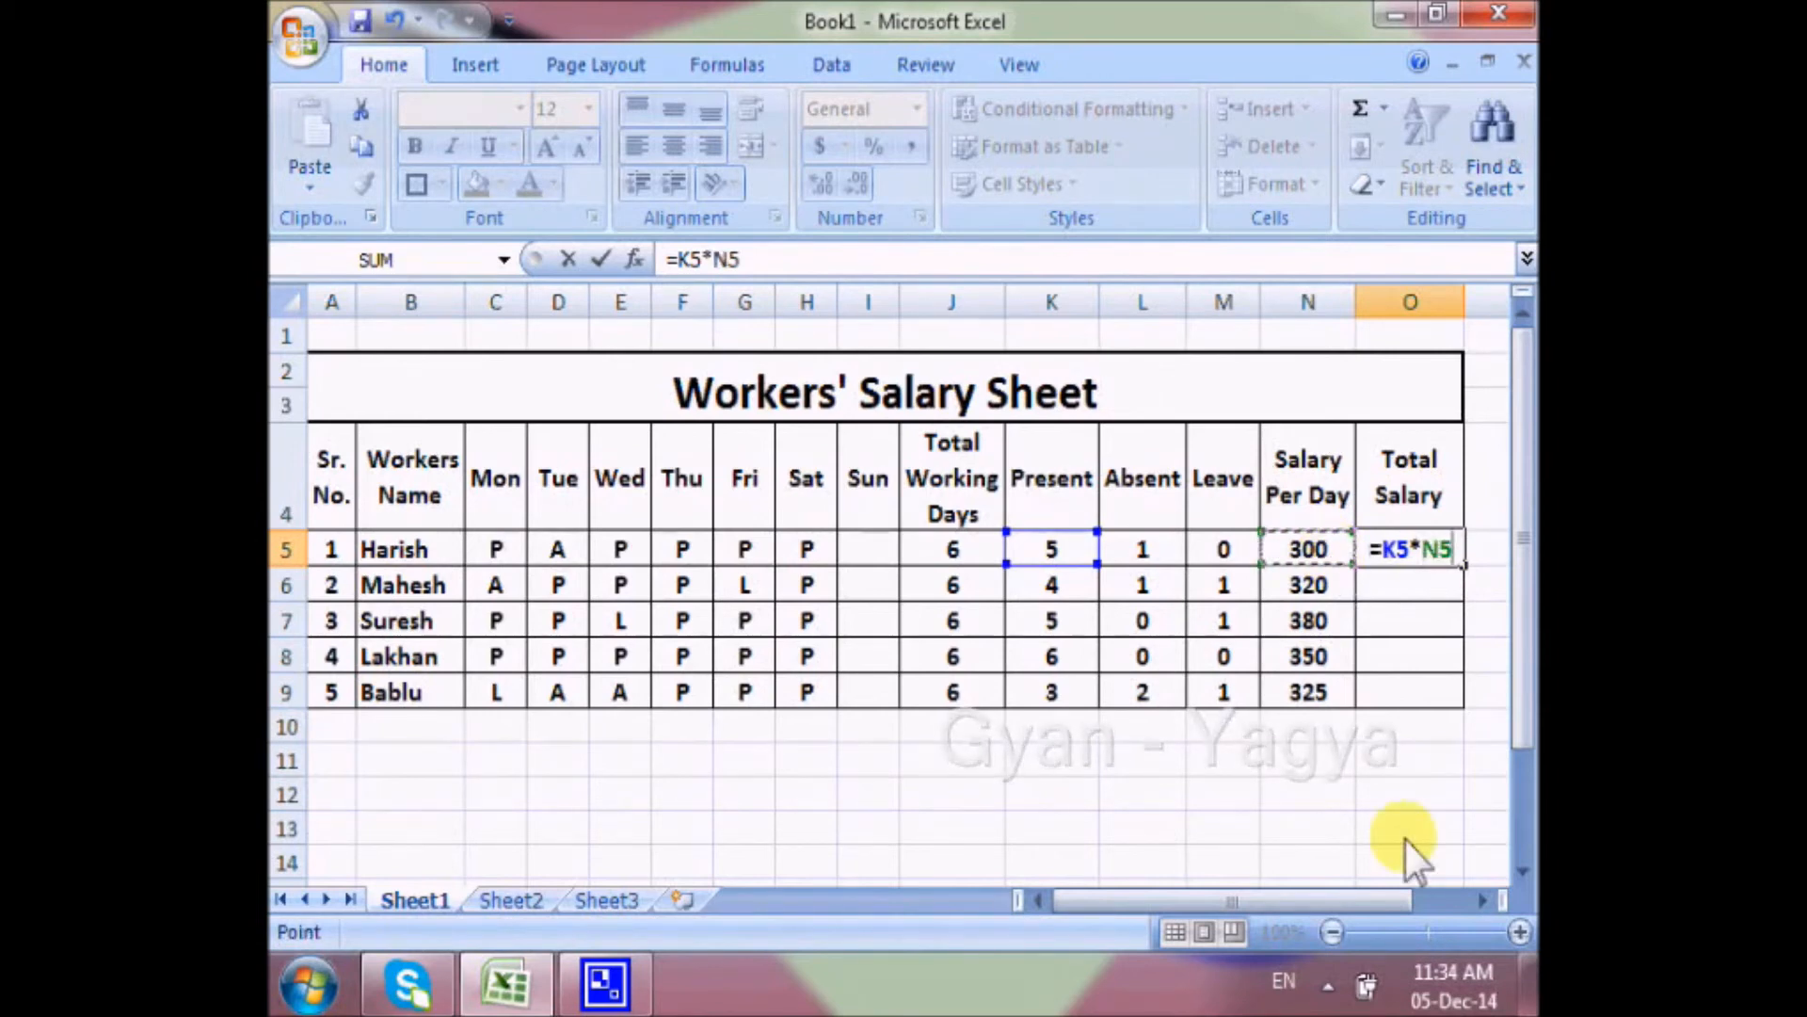
key("Return")
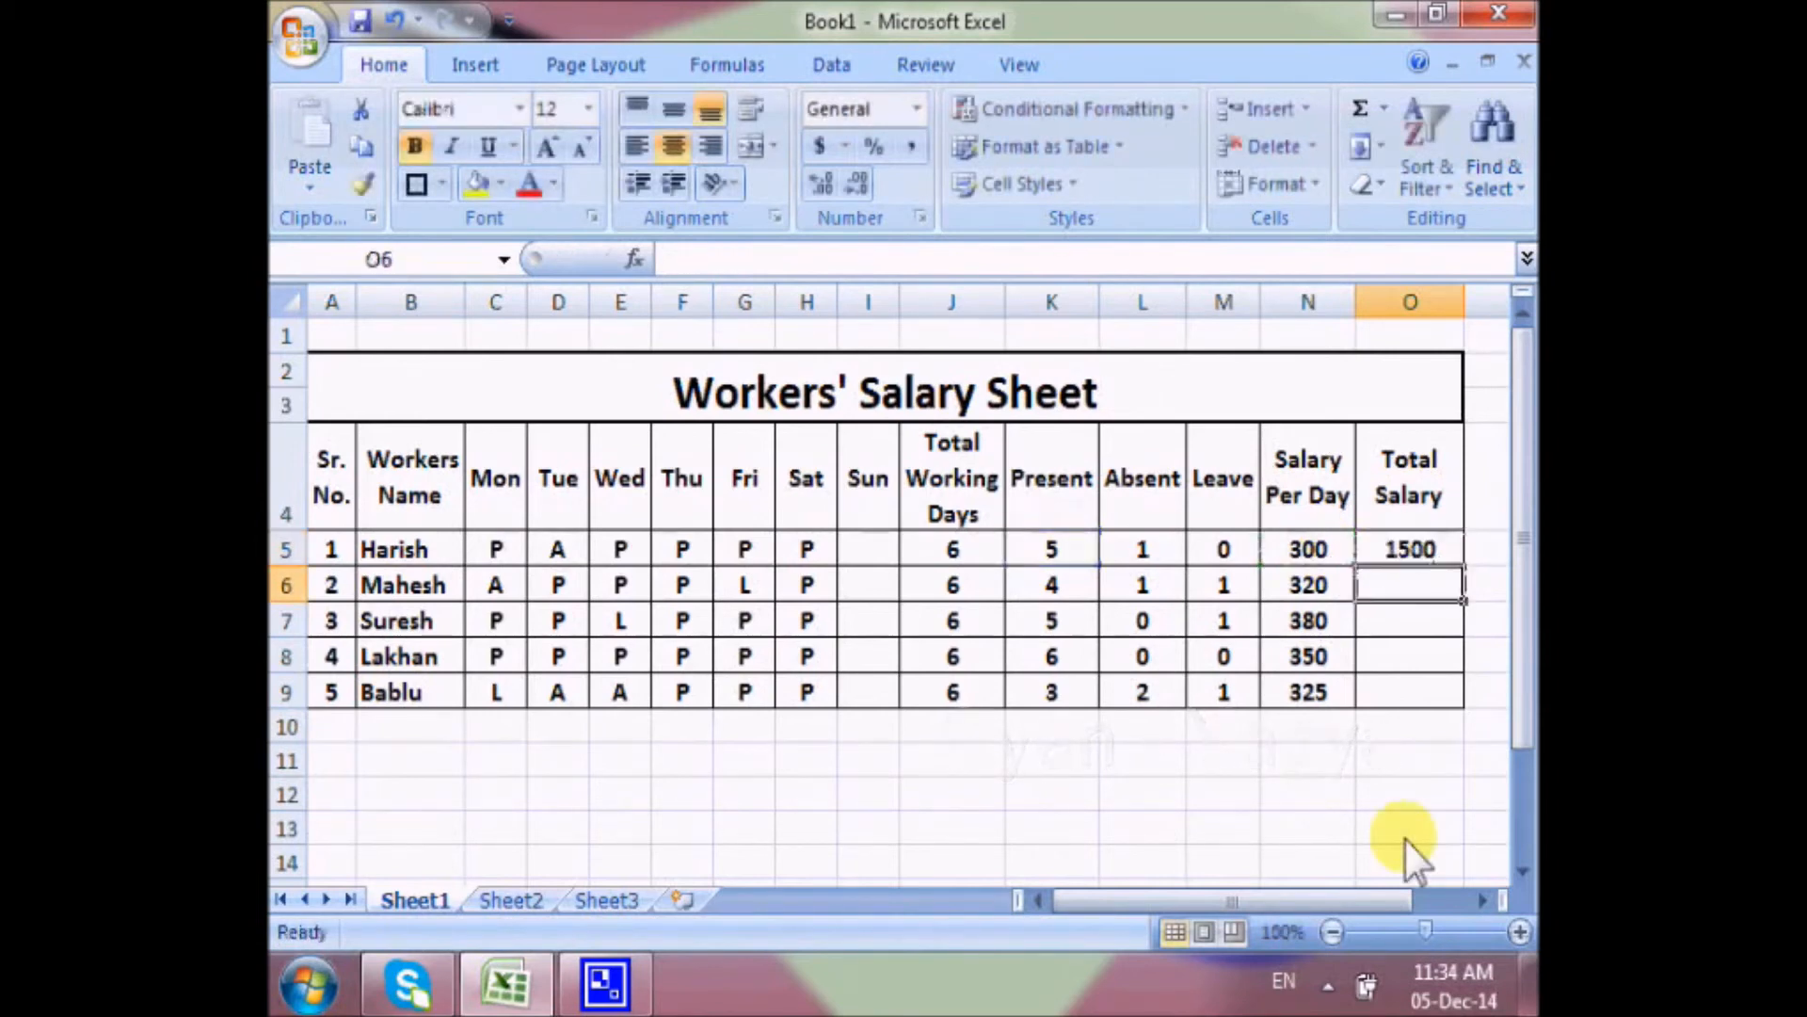
left_click(1444, 561)
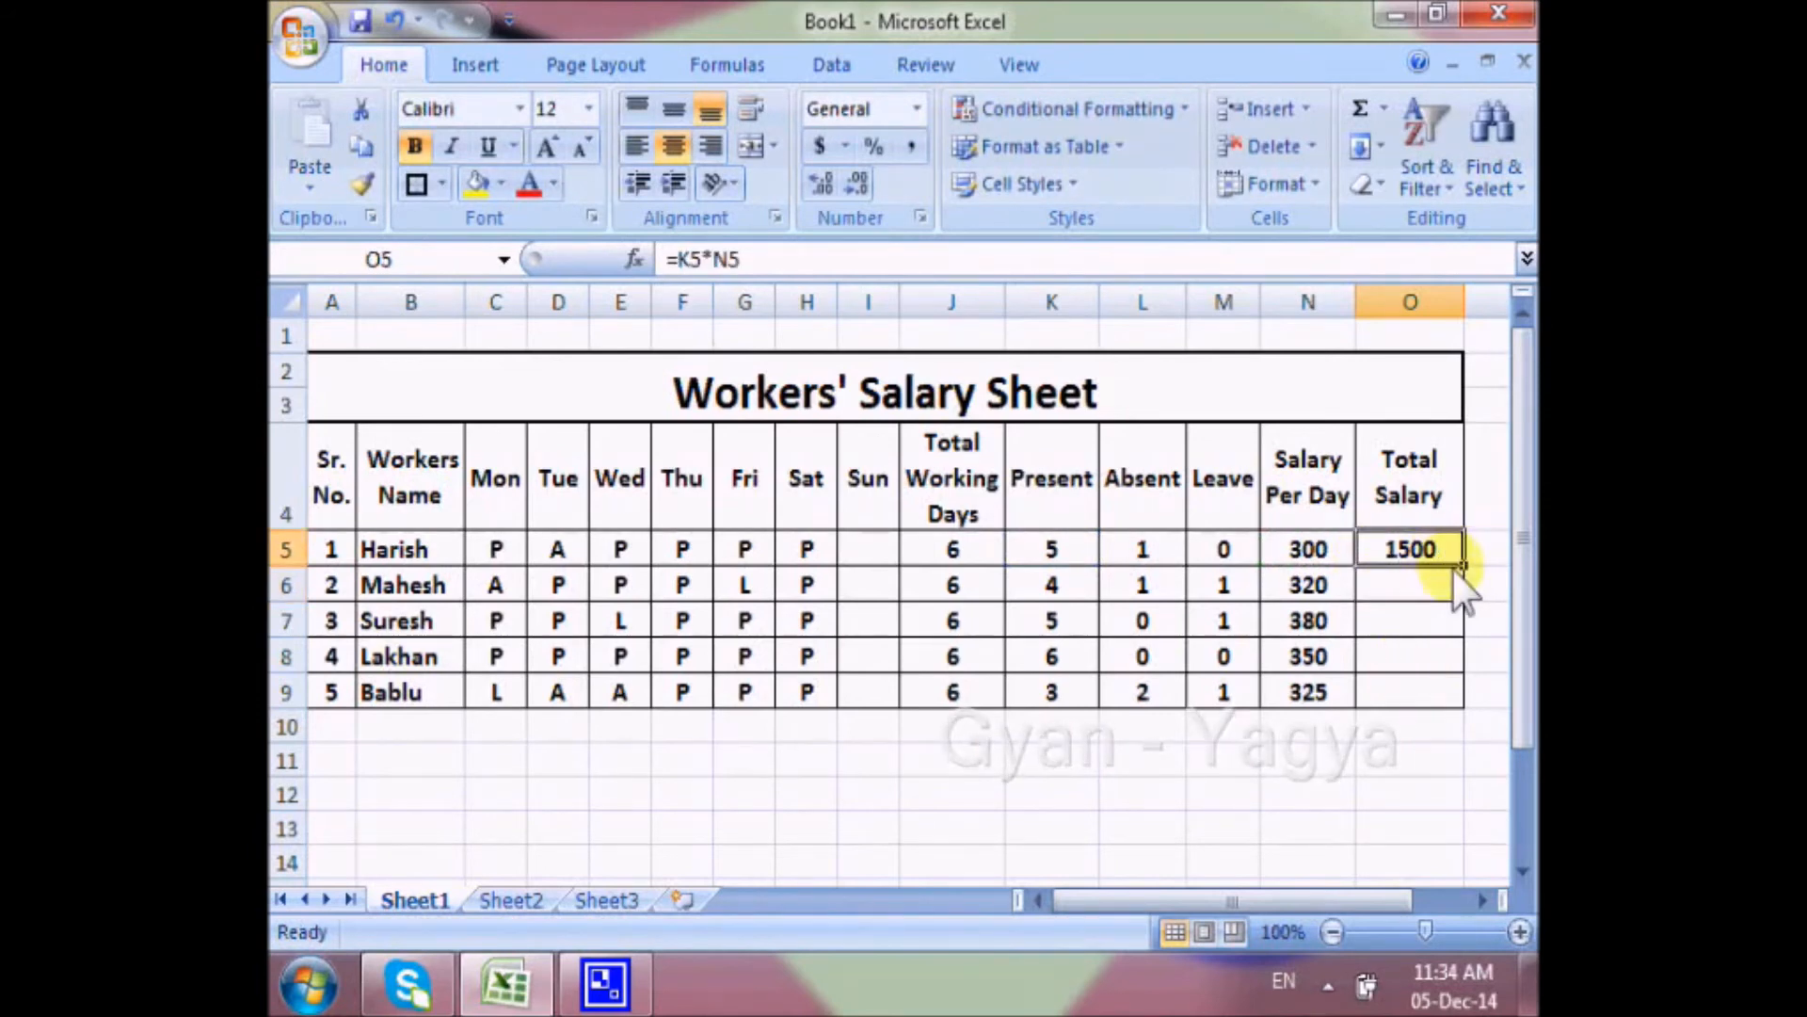
left_click_drag(1466, 576, 1468, 701)
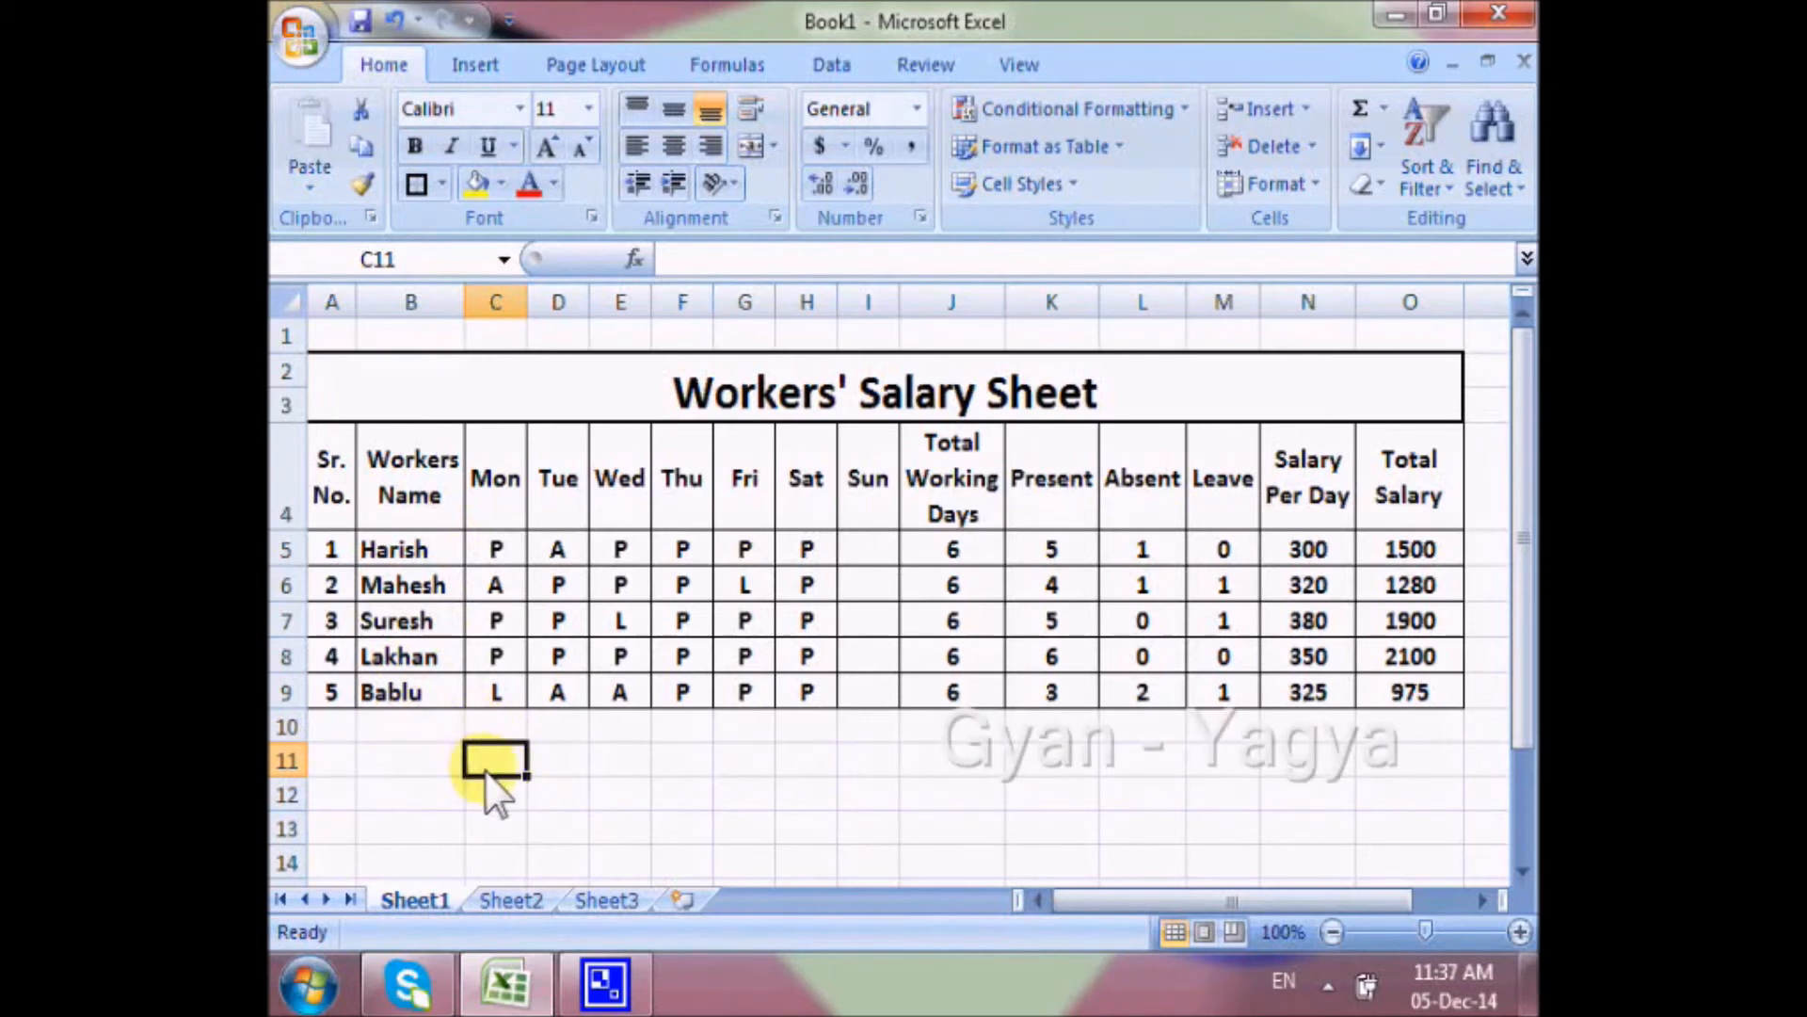
Label B11 "Present" and count Monday's present workers in C11 with =COUNTIF(C5:C9,"P").
left_click(386, 768)
type("Present")
key("Tab")
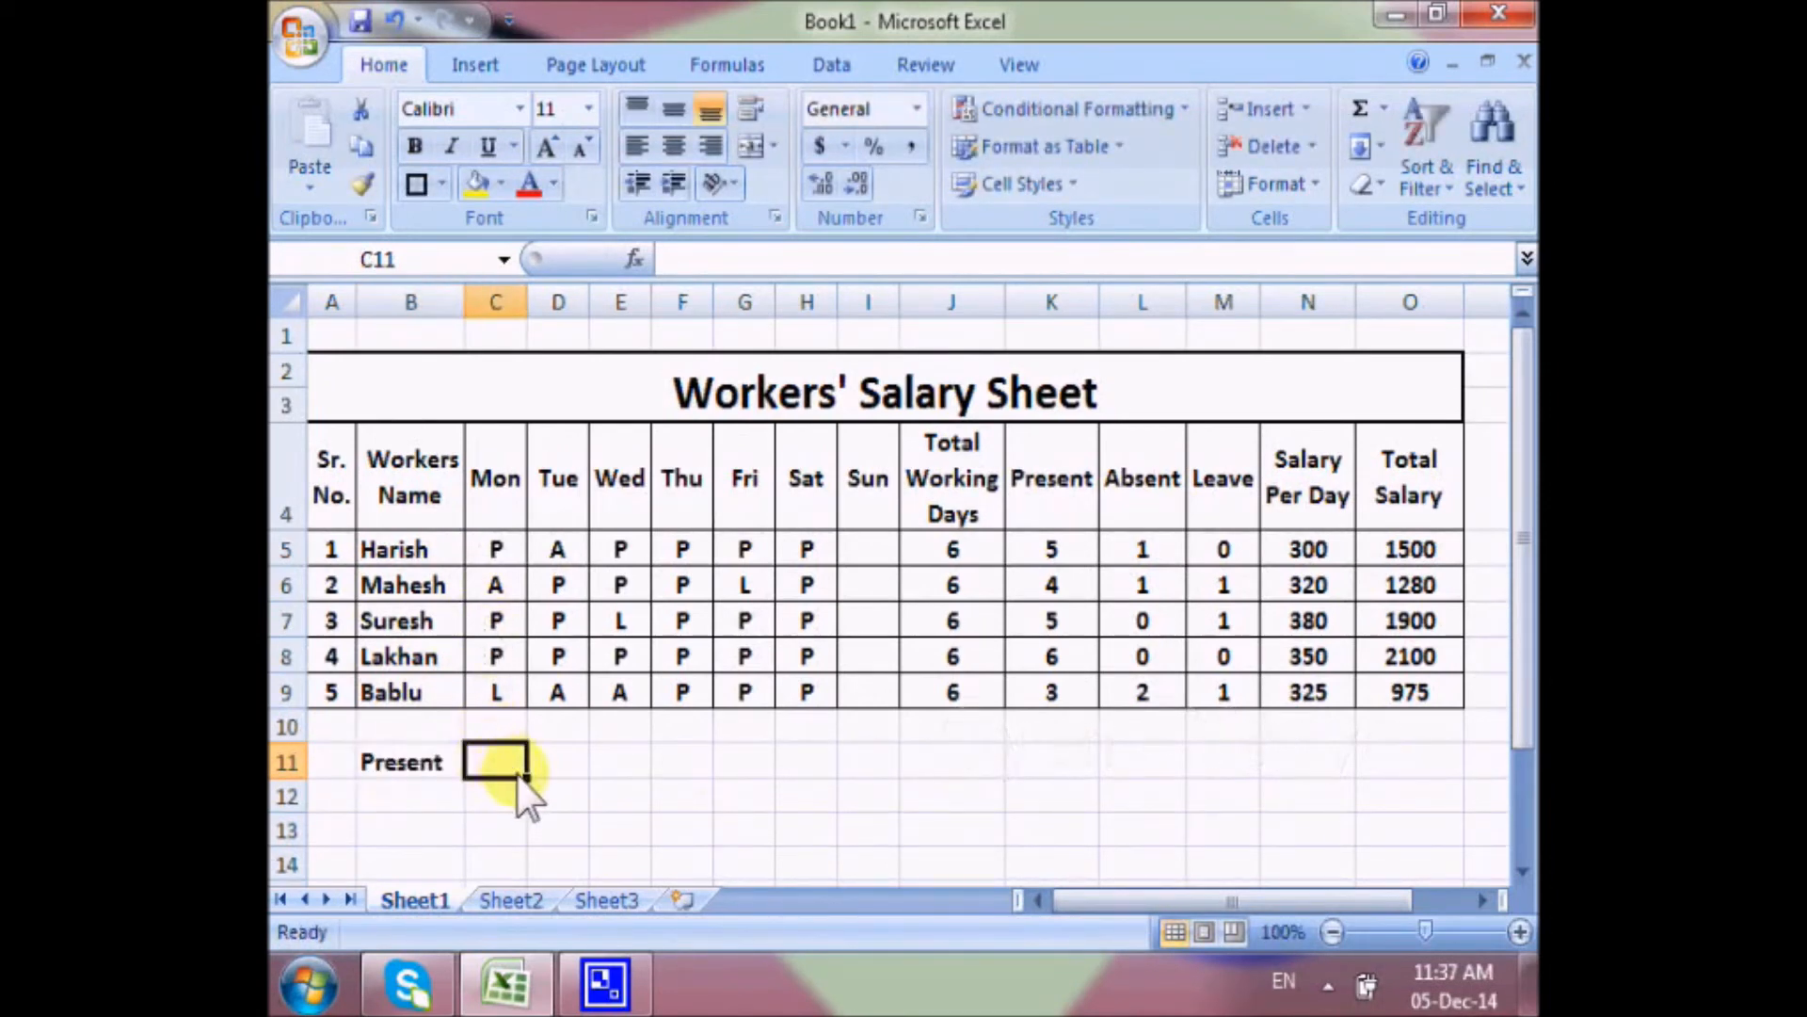
type("=countif(")
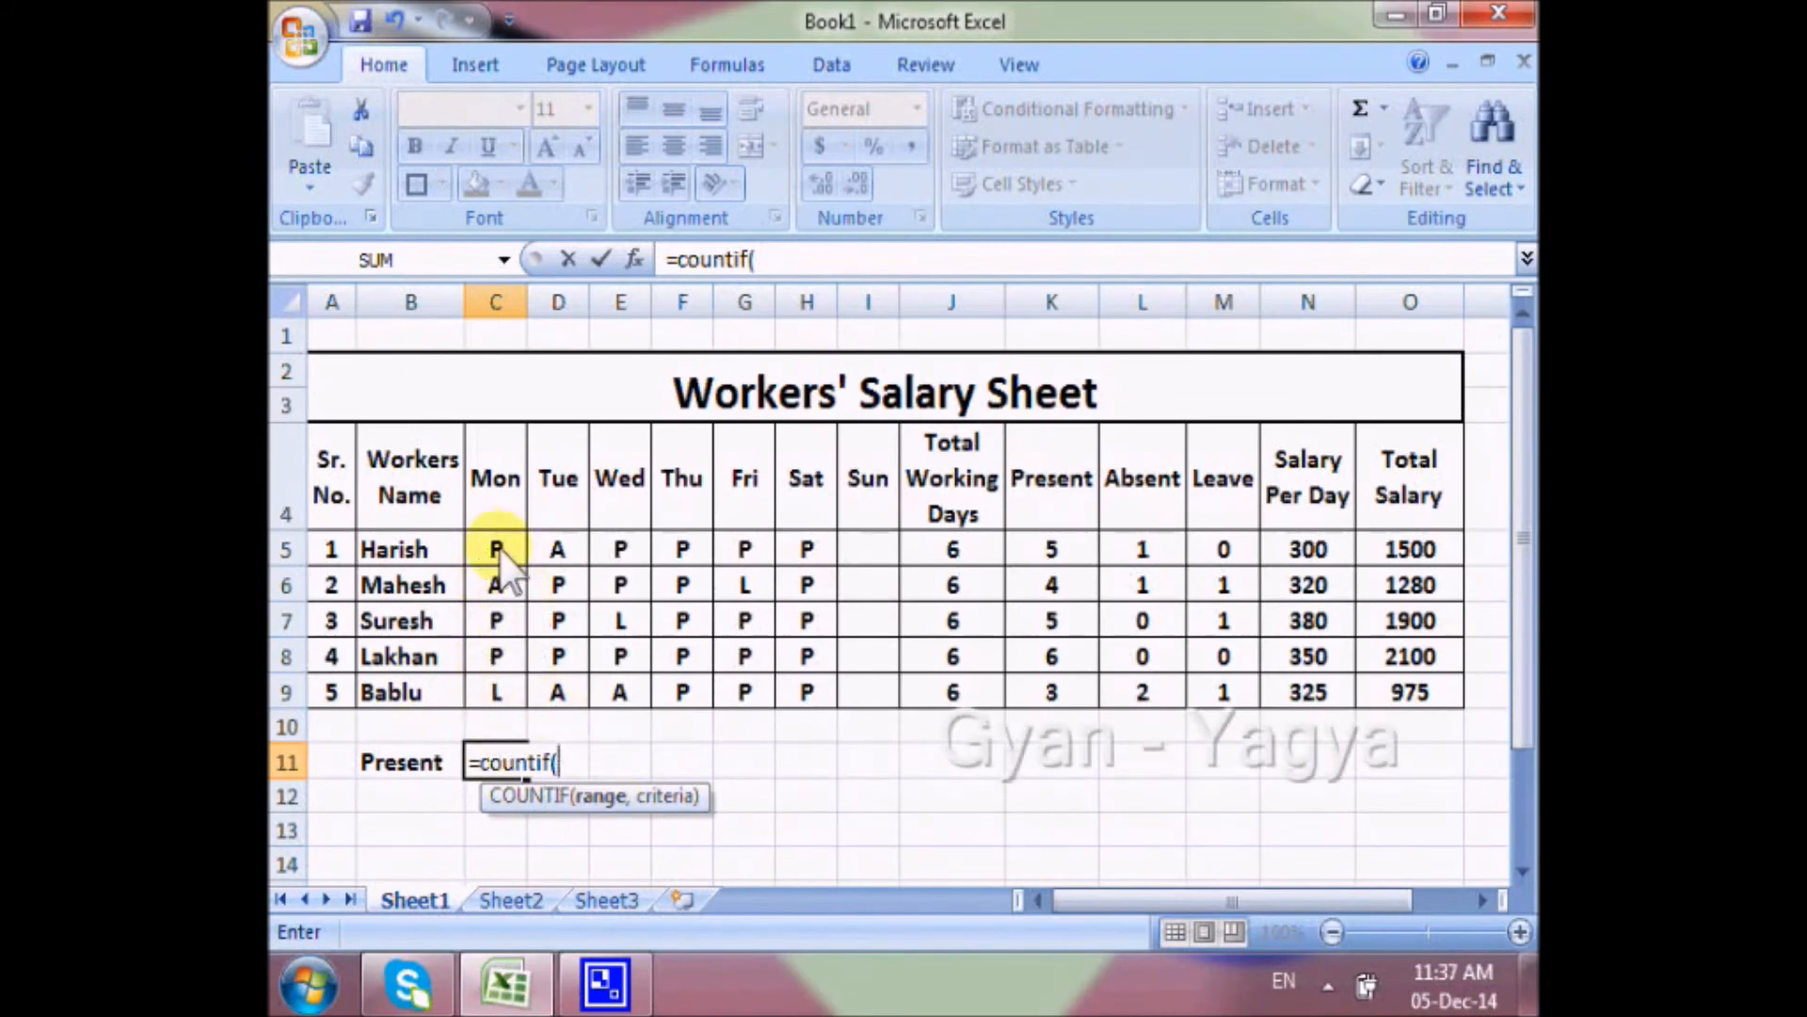
left_click_drag(500, 556, 502, 695)
type(",")
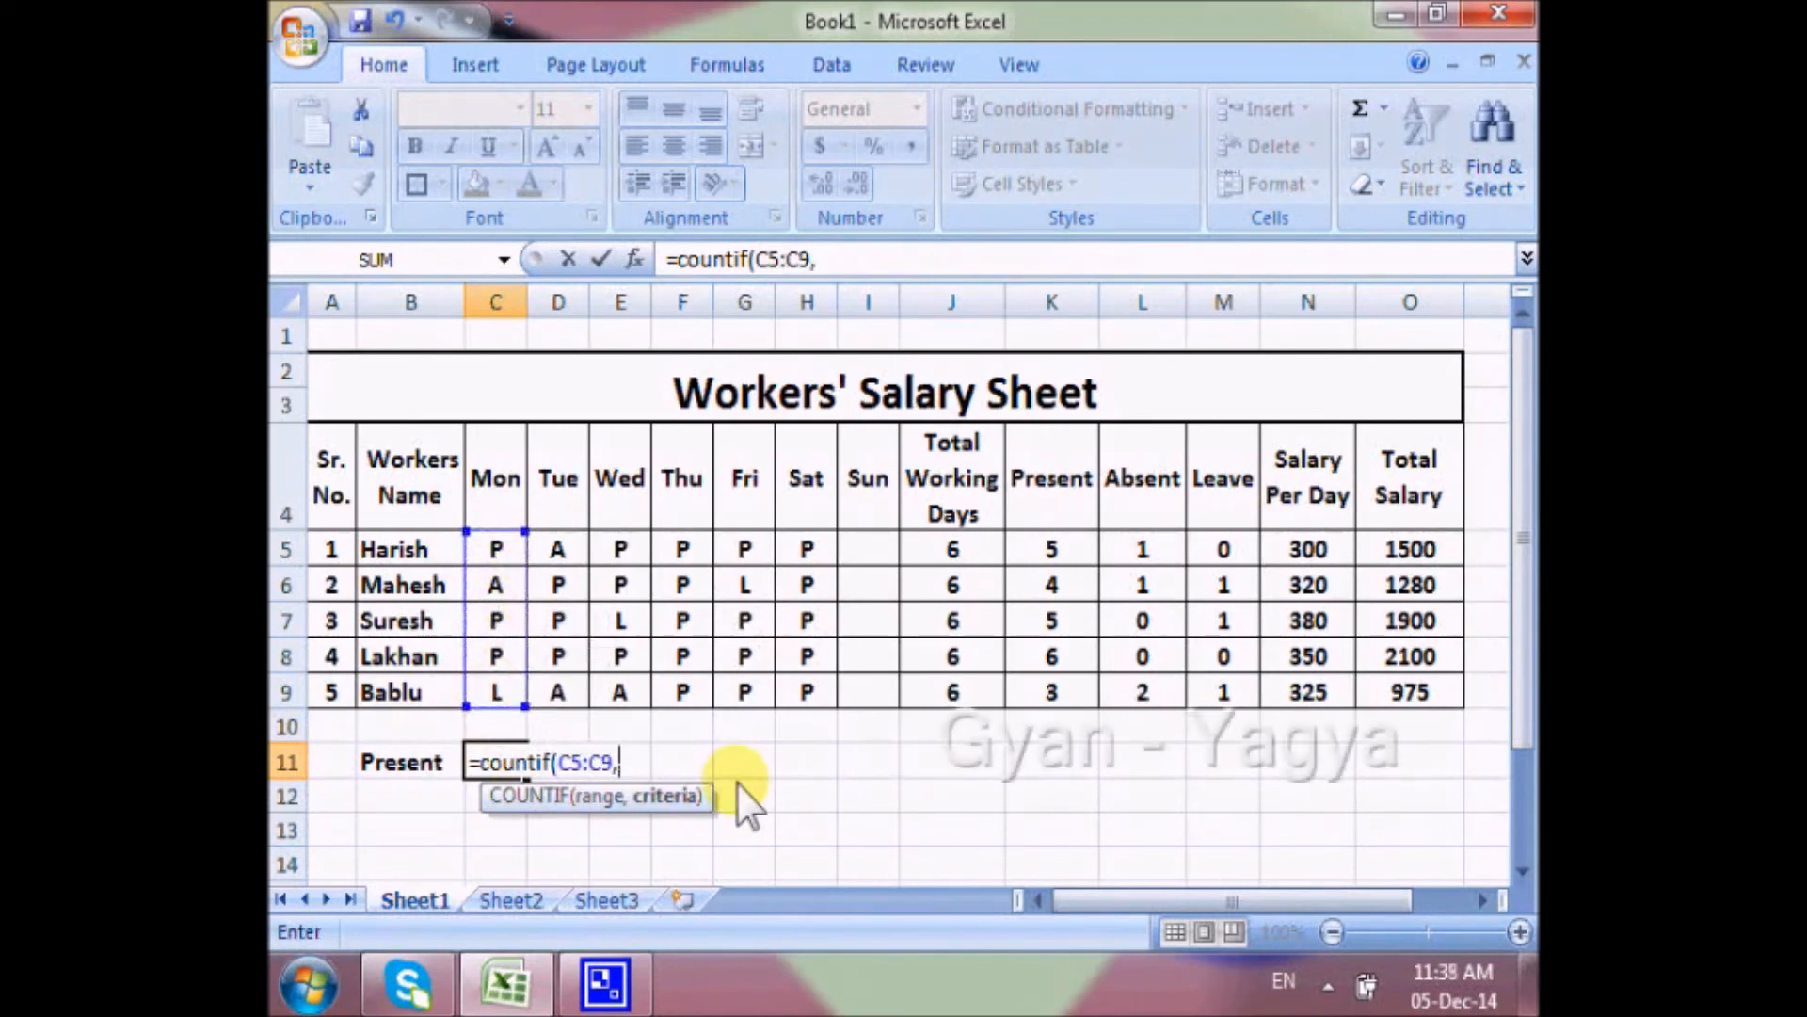
type("\"")
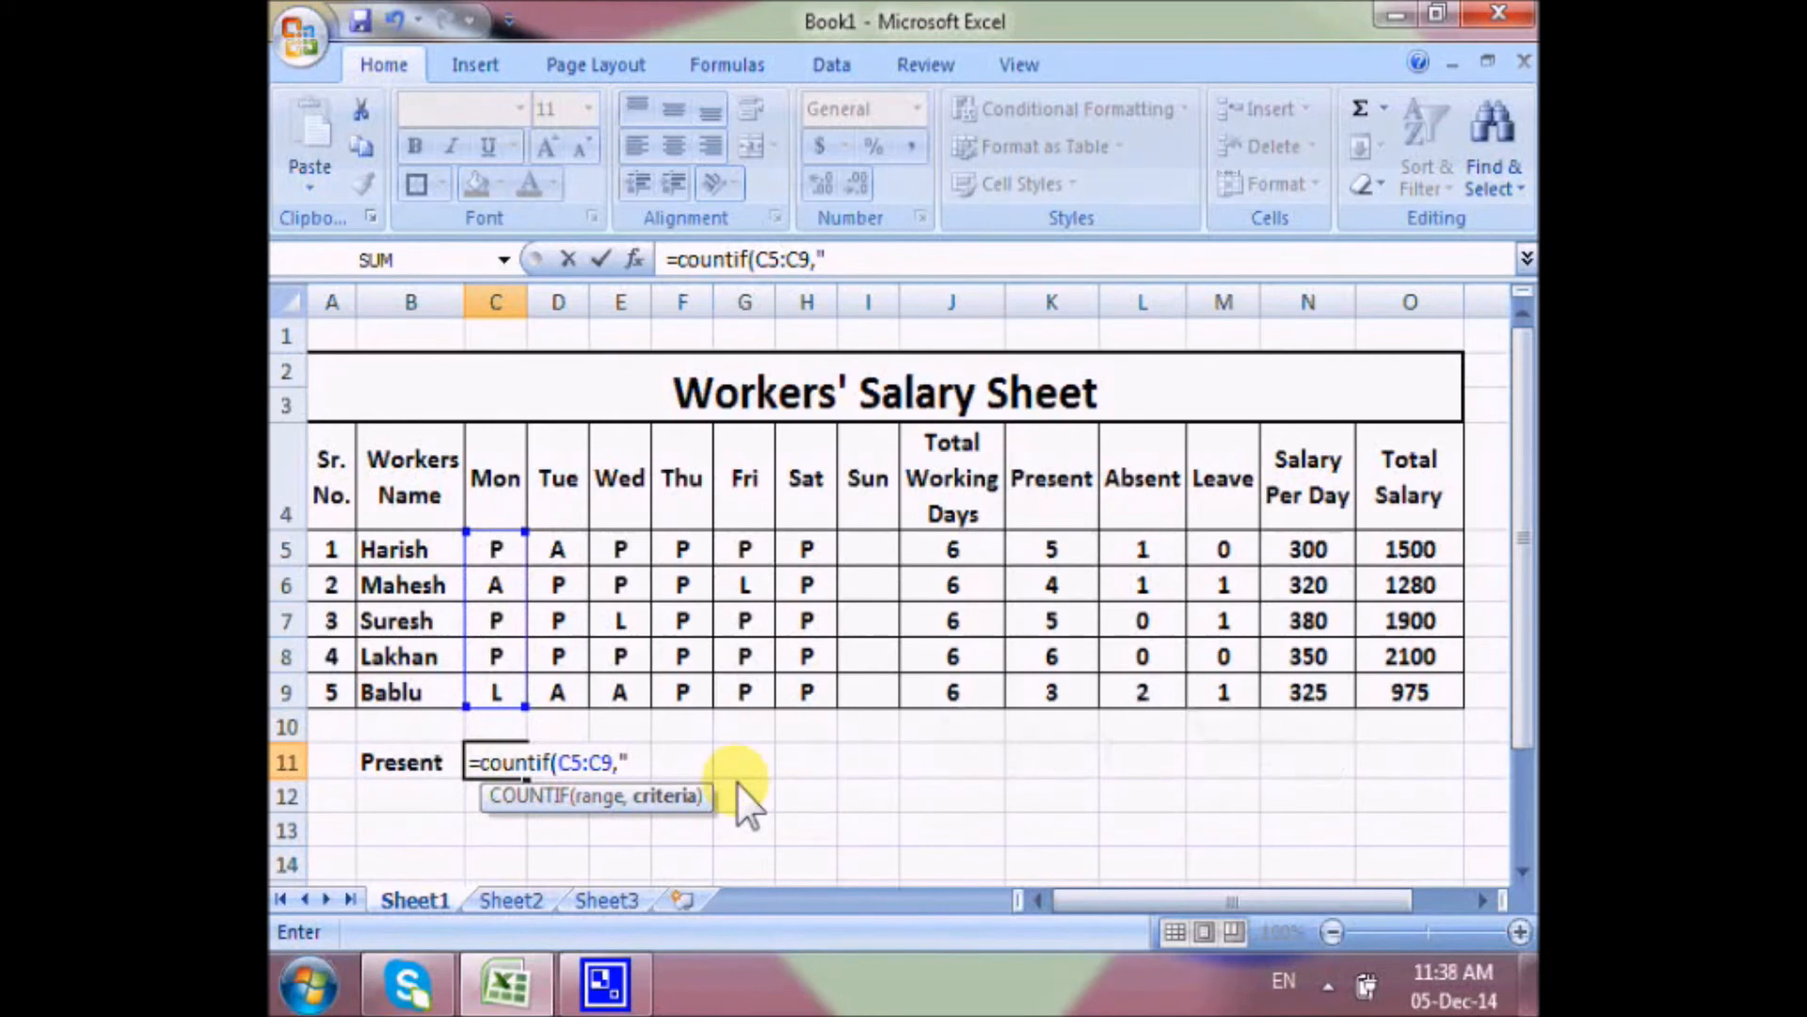
type("P\"")
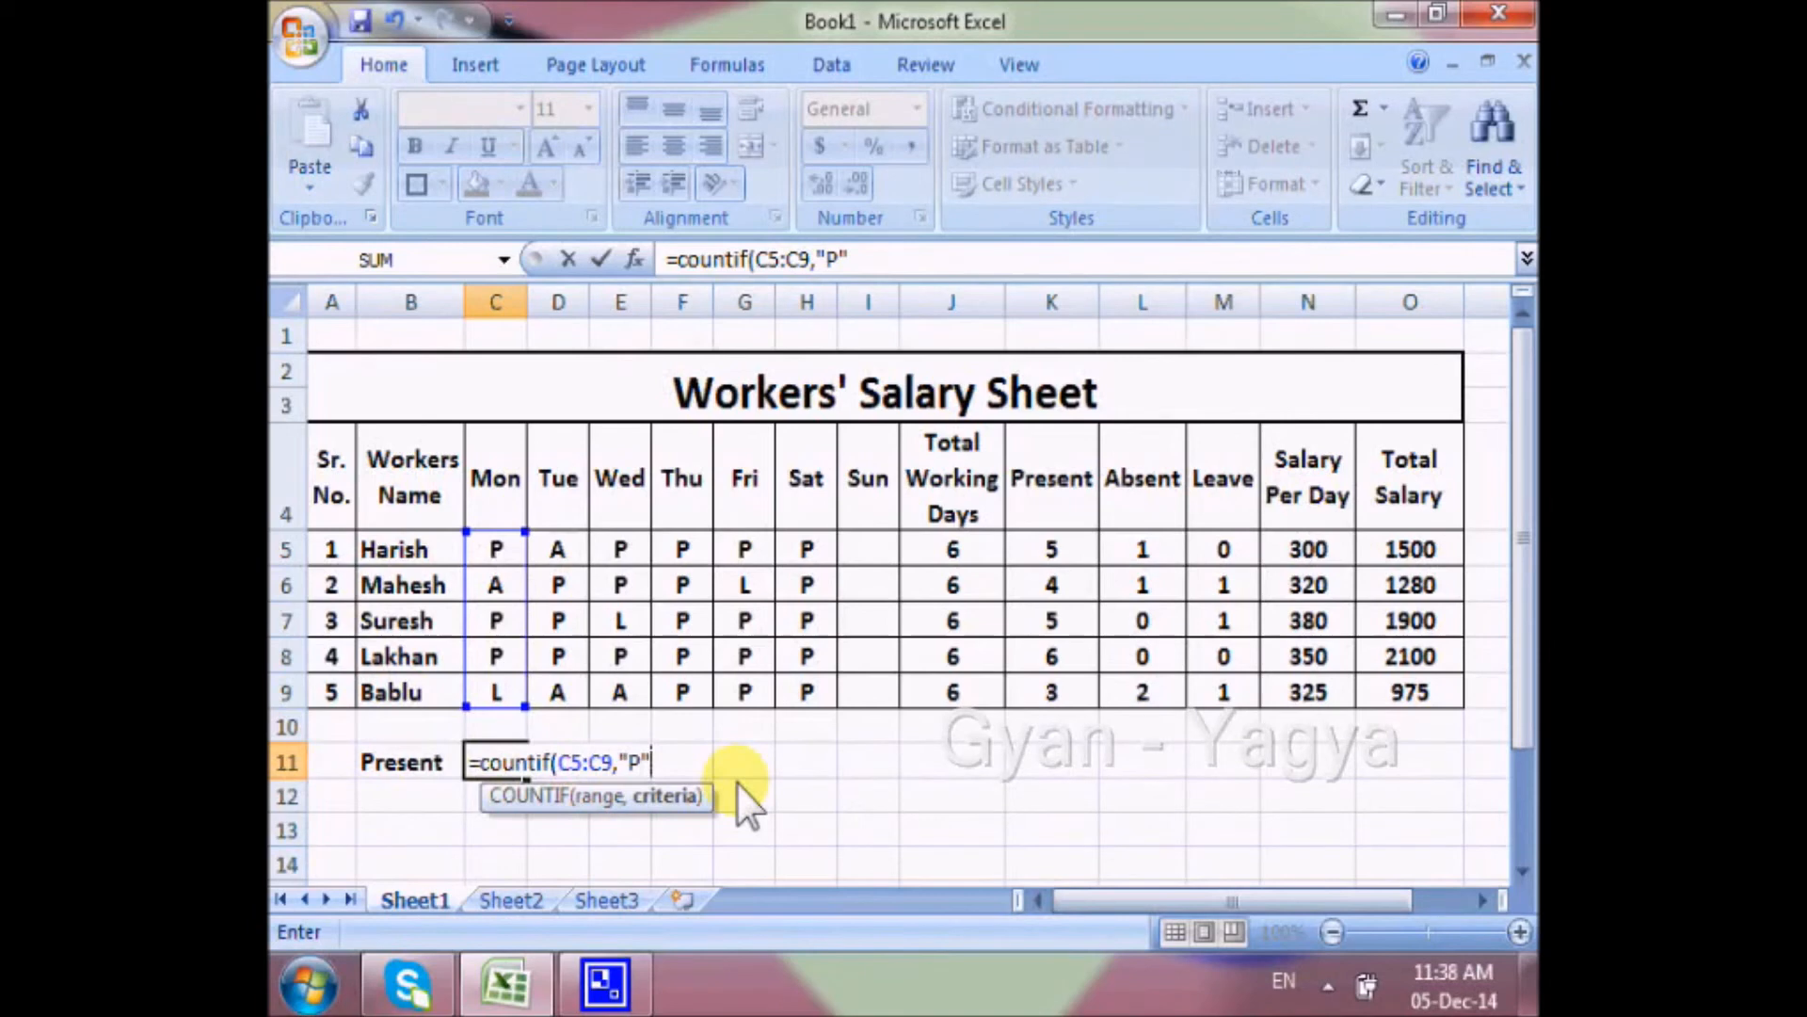
type(")")
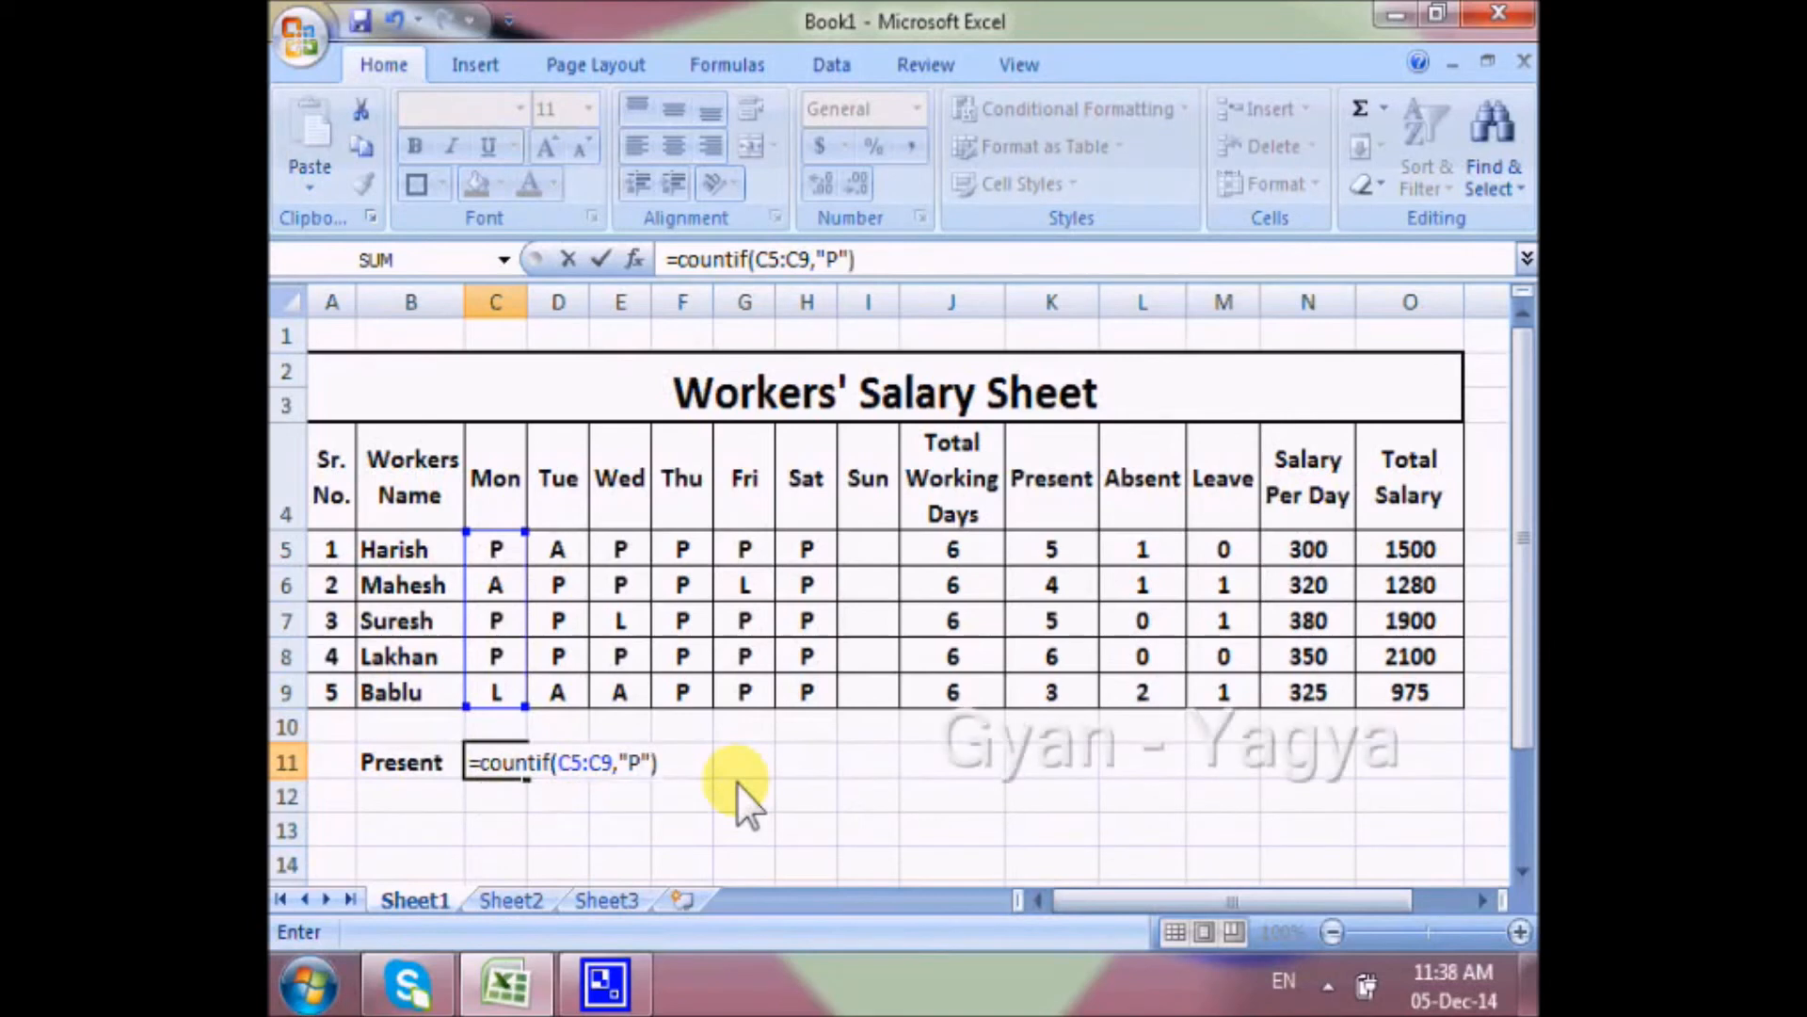
key("Return")
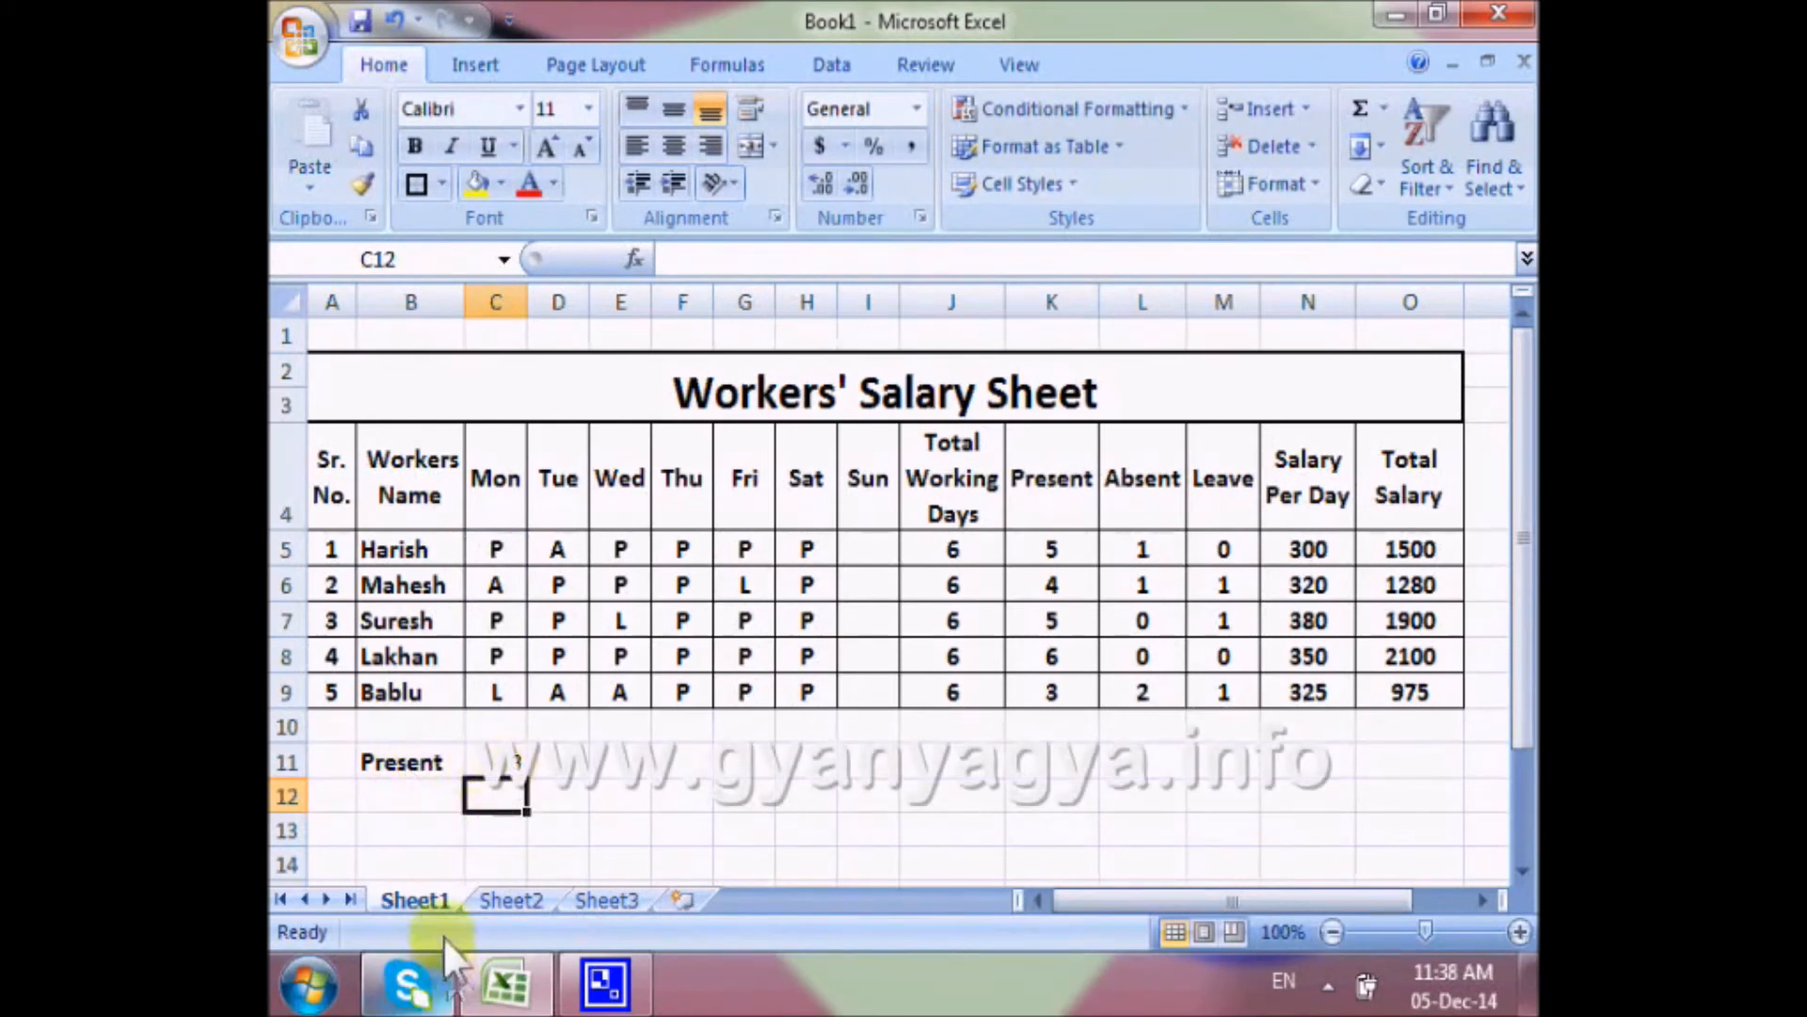
Label B12 "Absent" and count Monday's absent workers in C12 with =COUNTIF(C5:C9,"A").
left_click(403, 807)
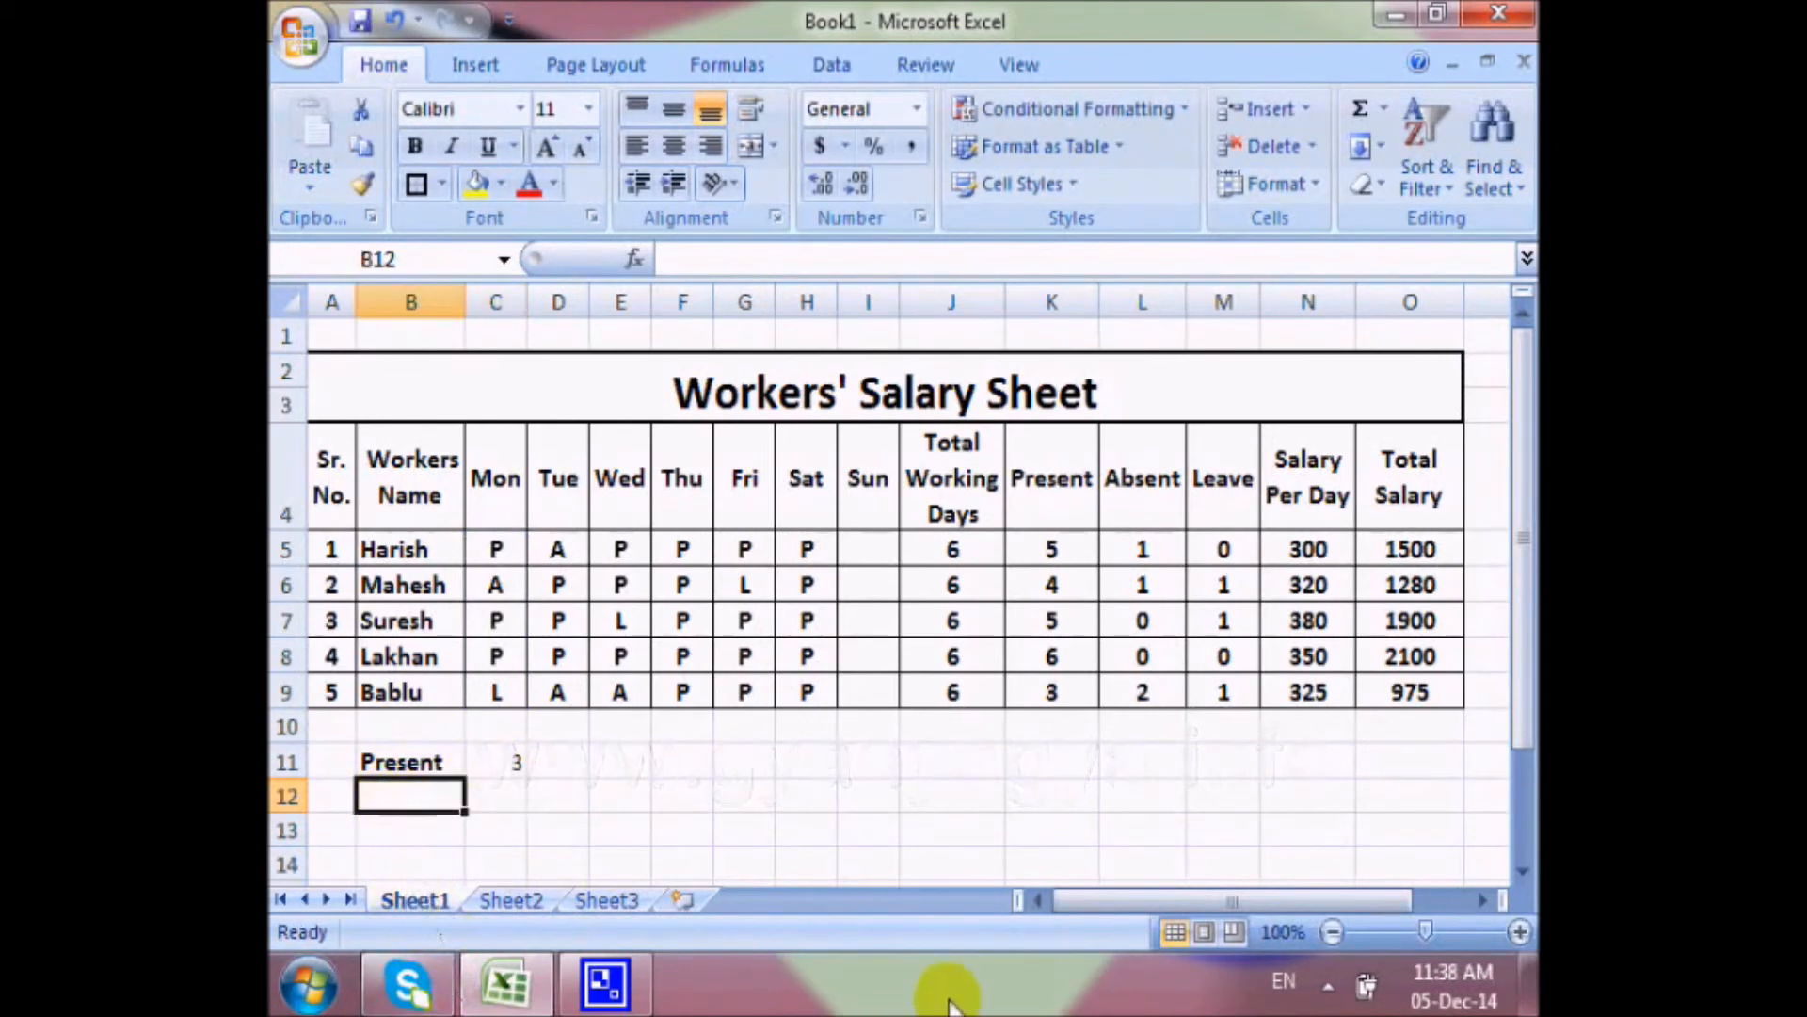
type("Abs")
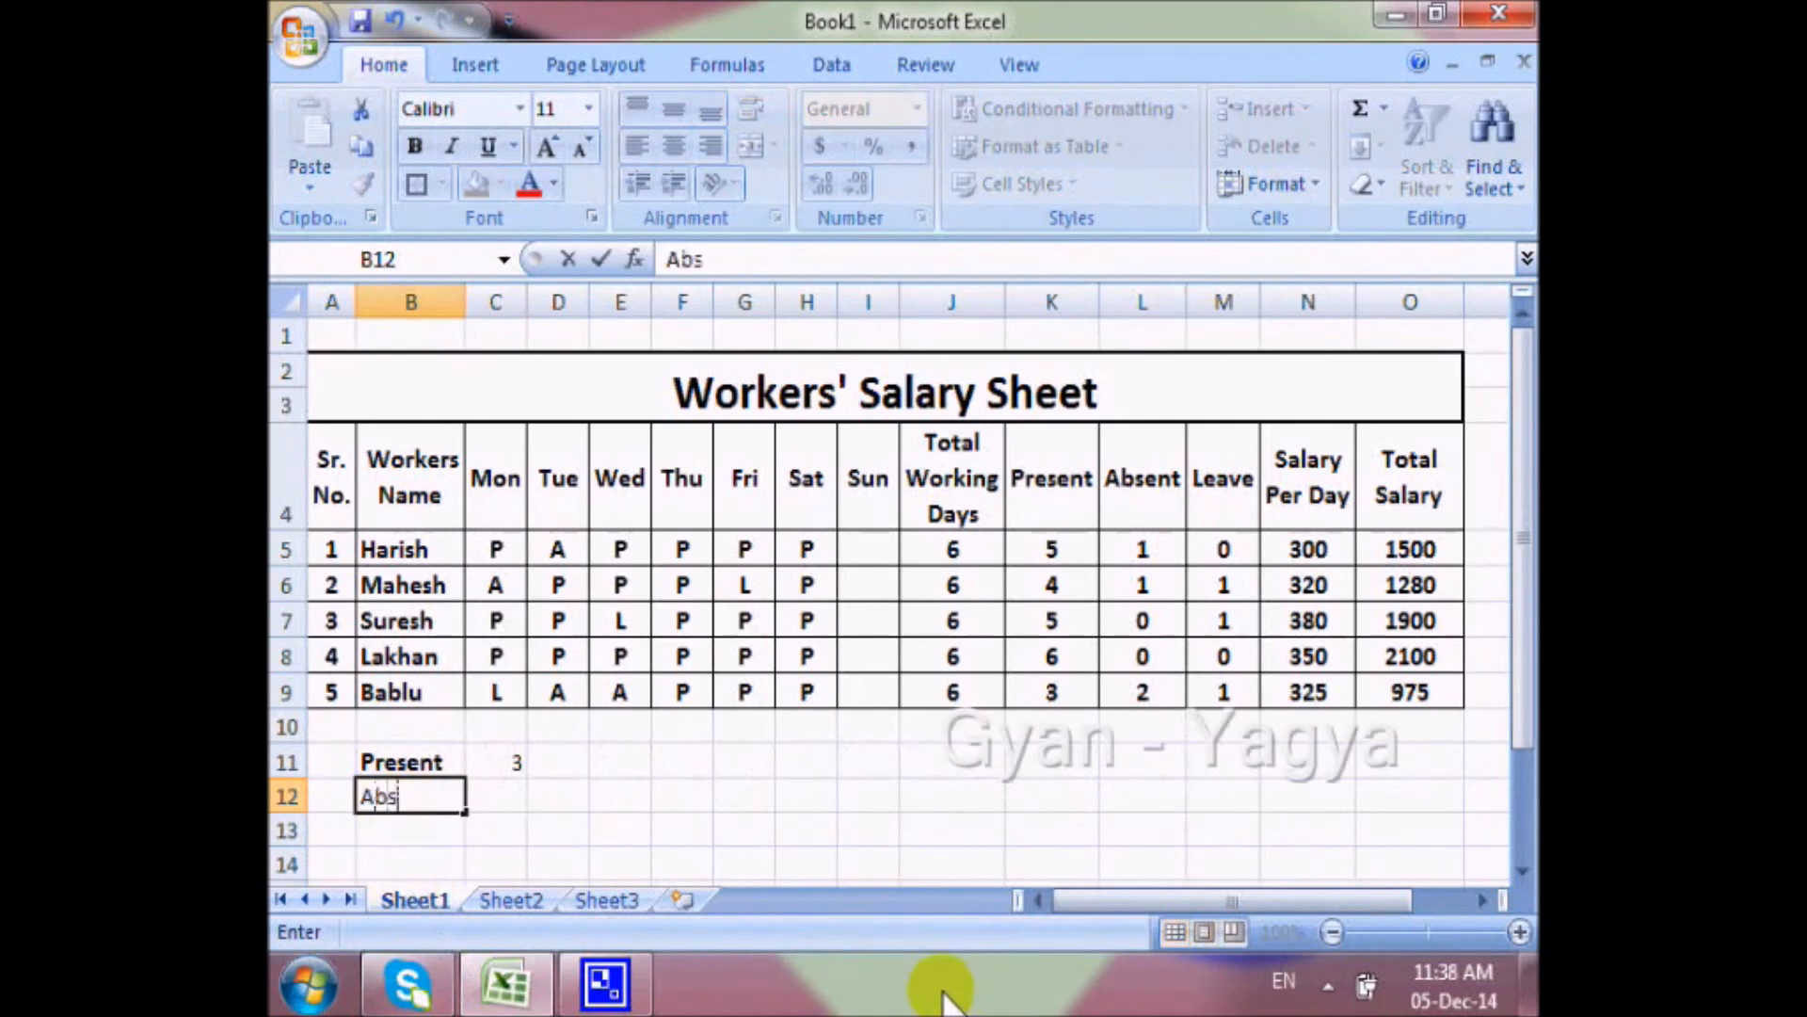
type("ent")
left_click(515, 797)
type("=")
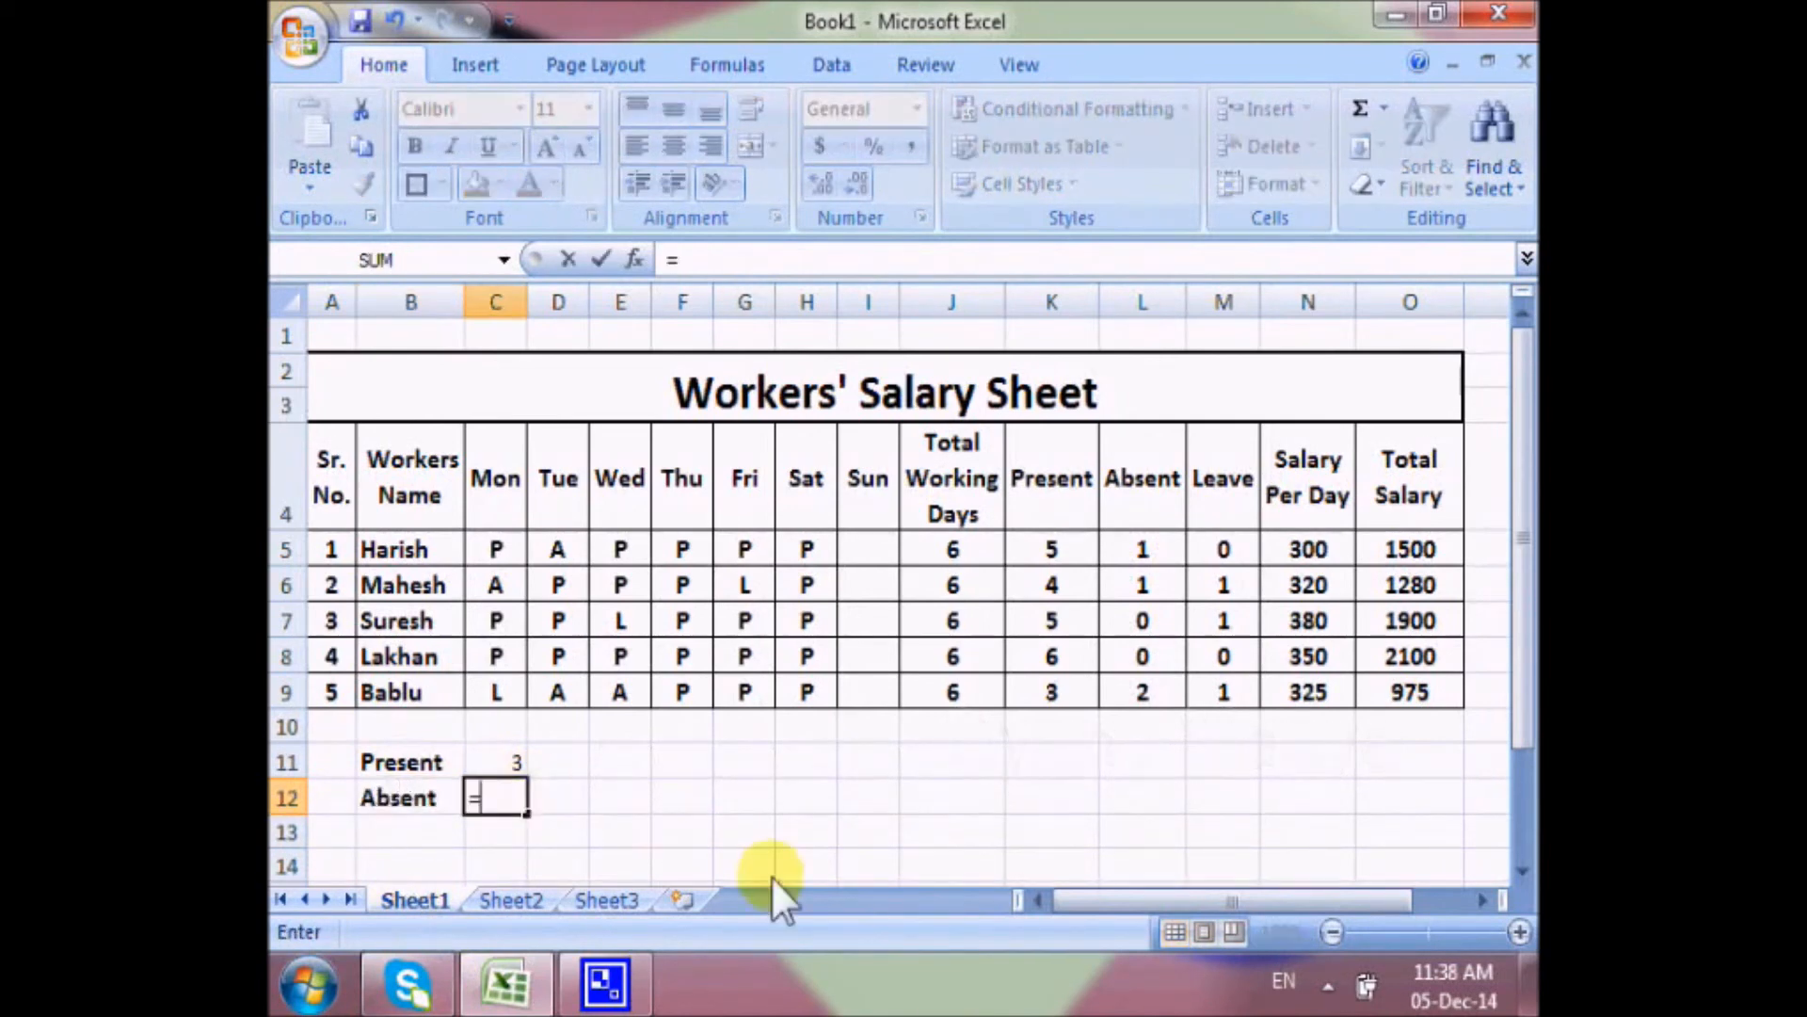
type("countif(")
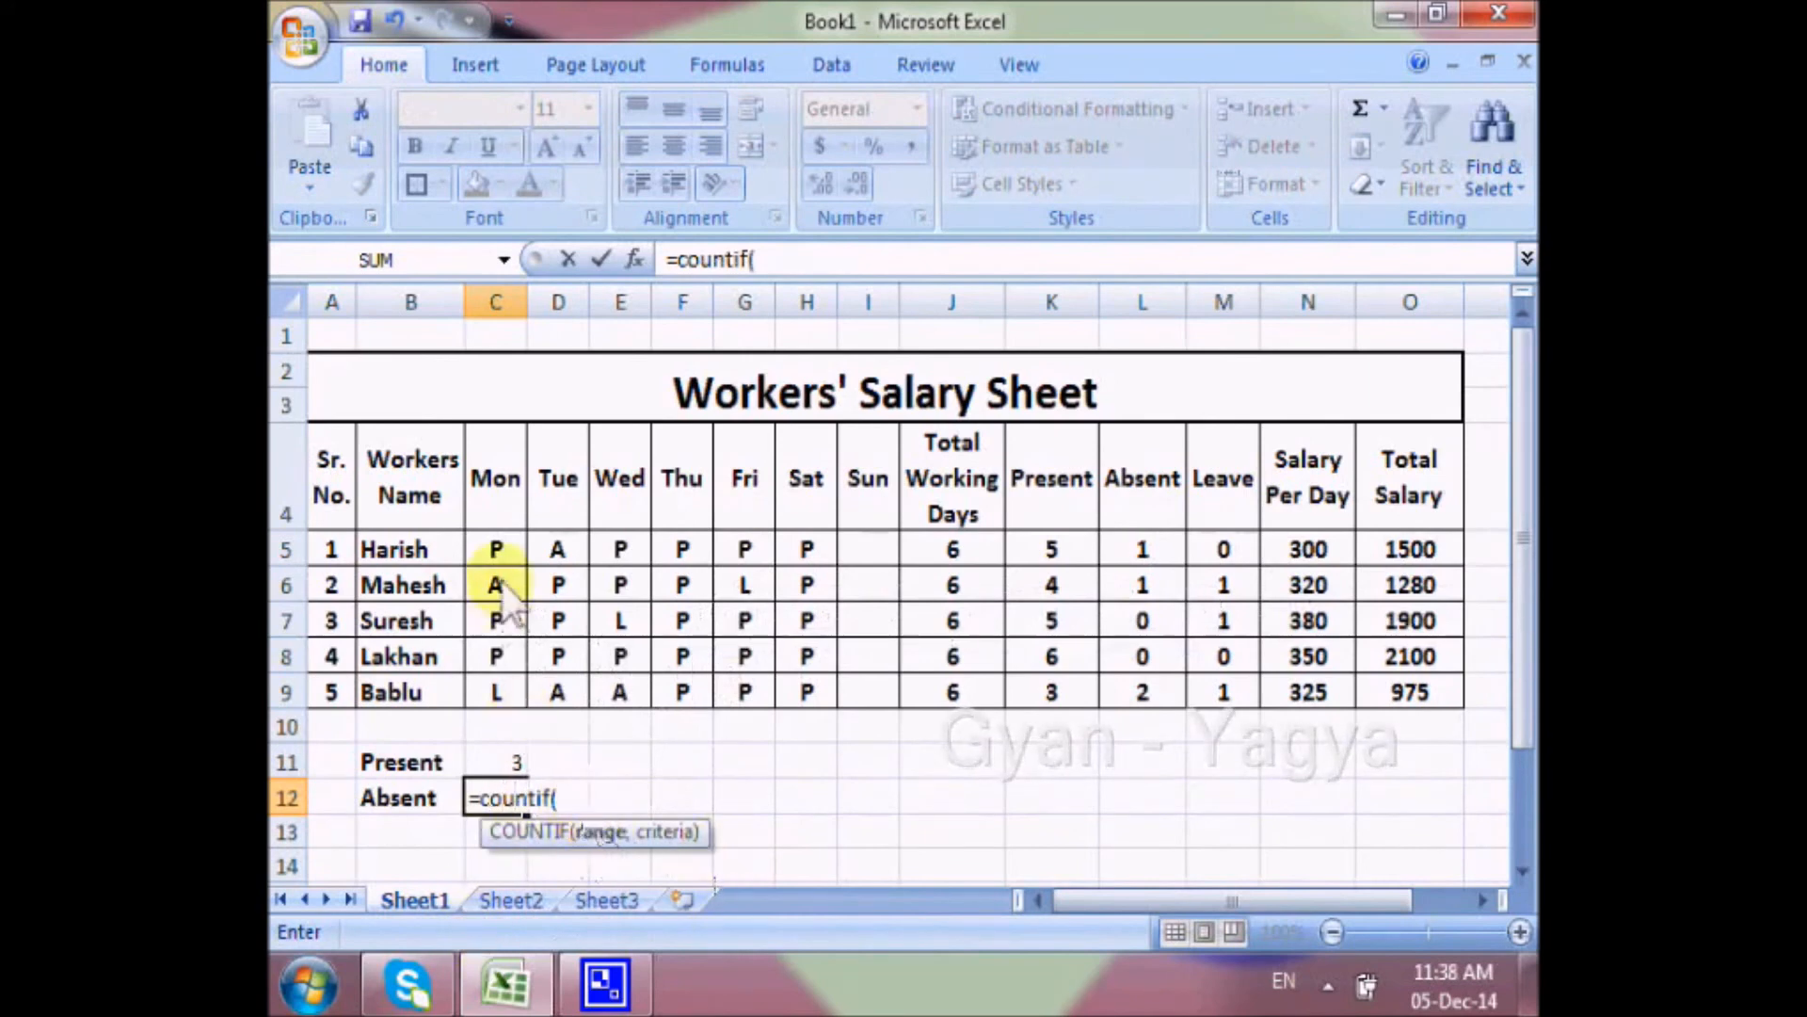
left_click_drag(496, 548, 499, 701)
type(",")
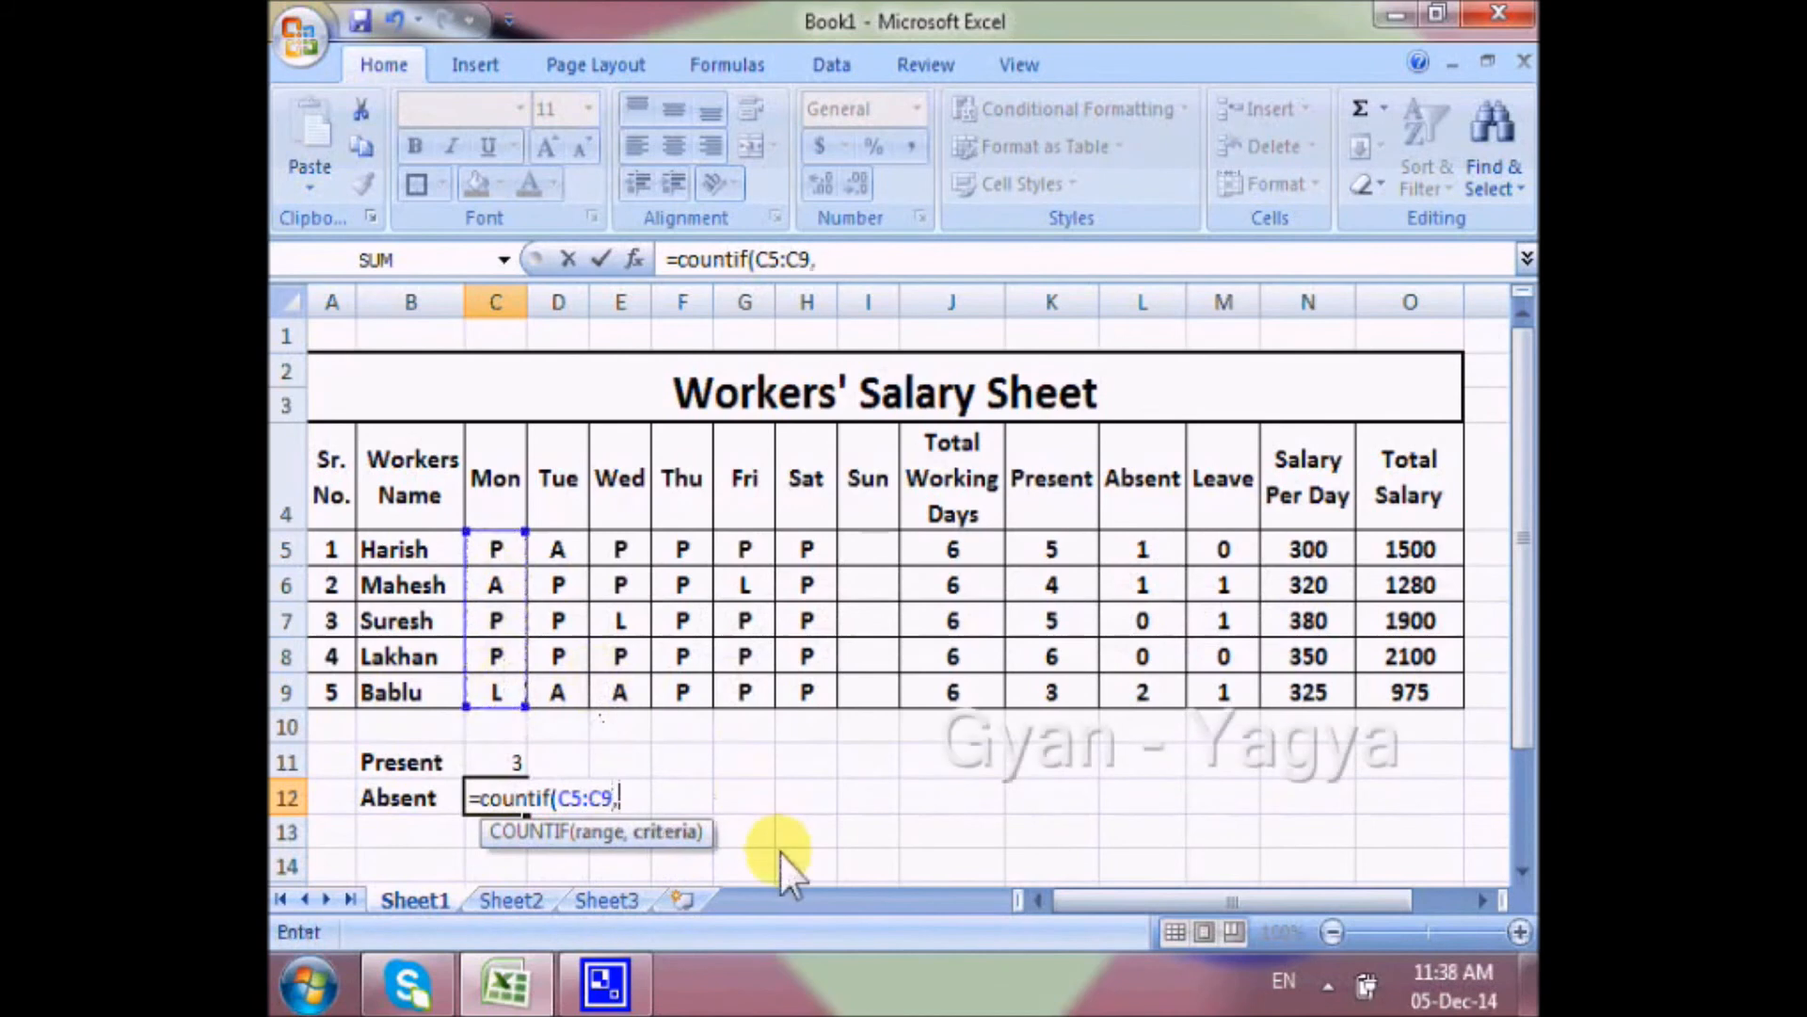
type("\"A\")")
key("Return")
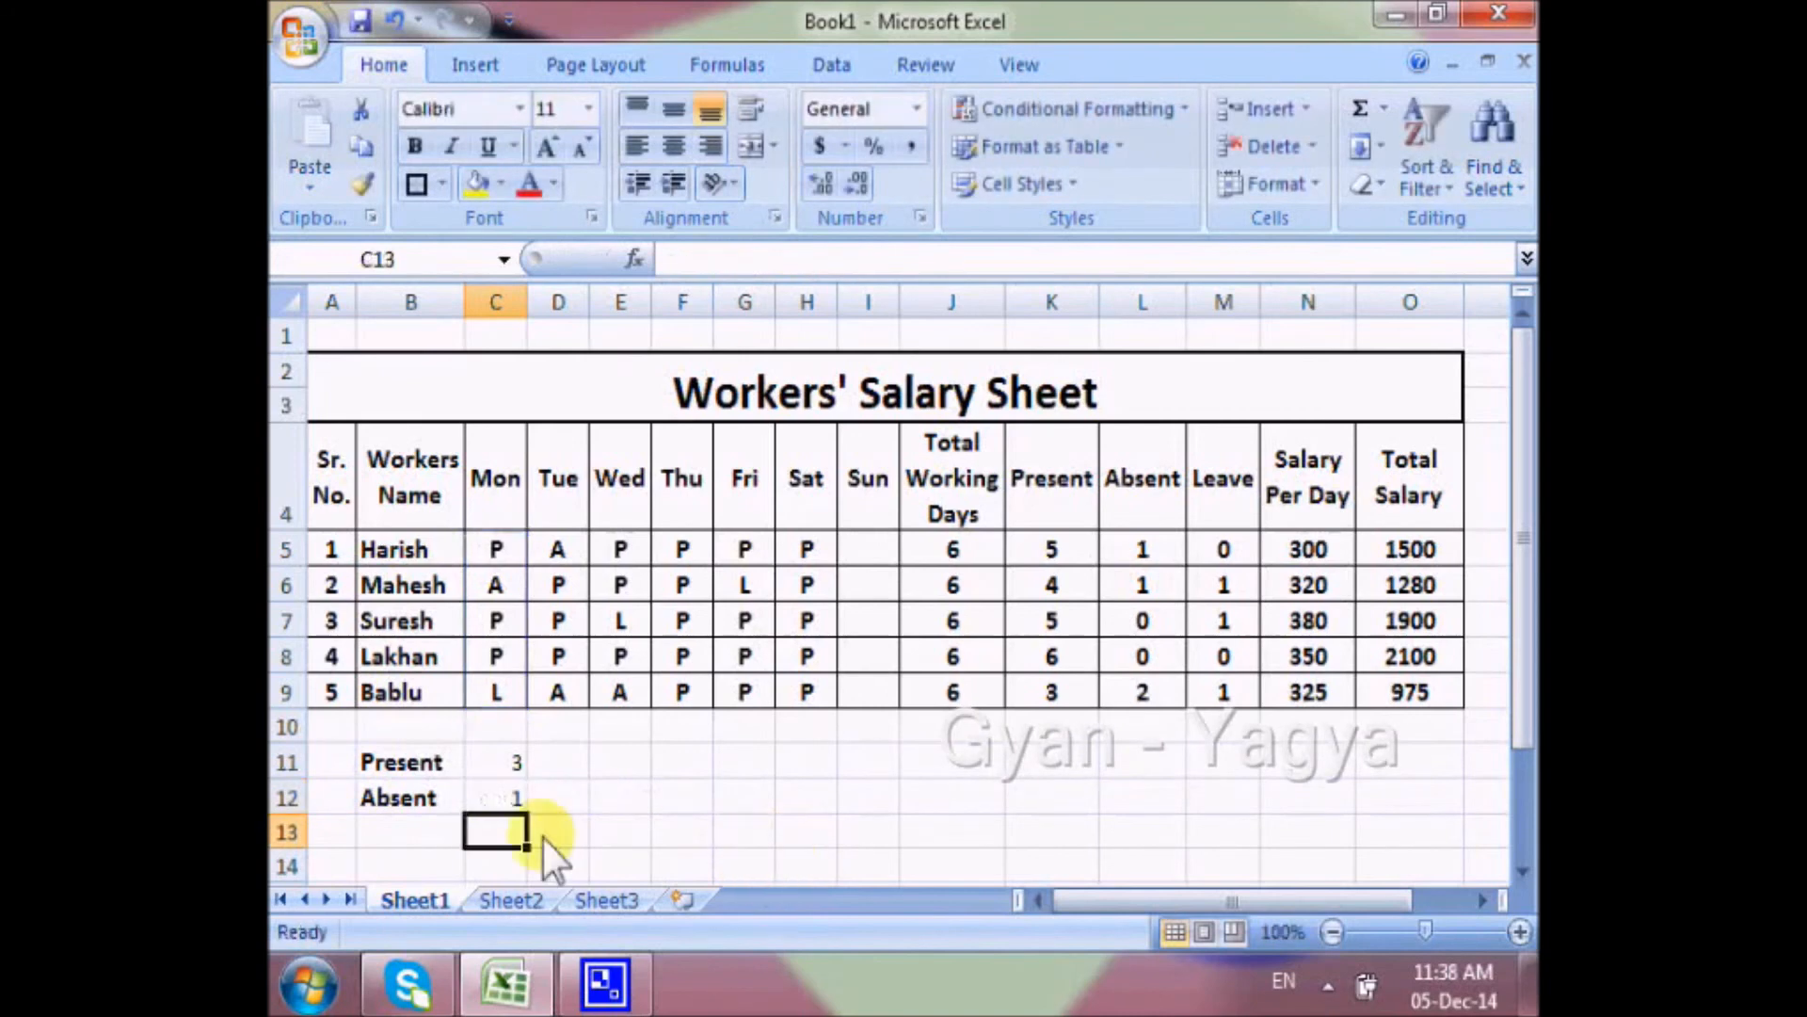
Label B13 "Leave" and count Monday's workers on leave in C13 with =COUNTIF(C5:C9,"L").
left_click(433, 834)
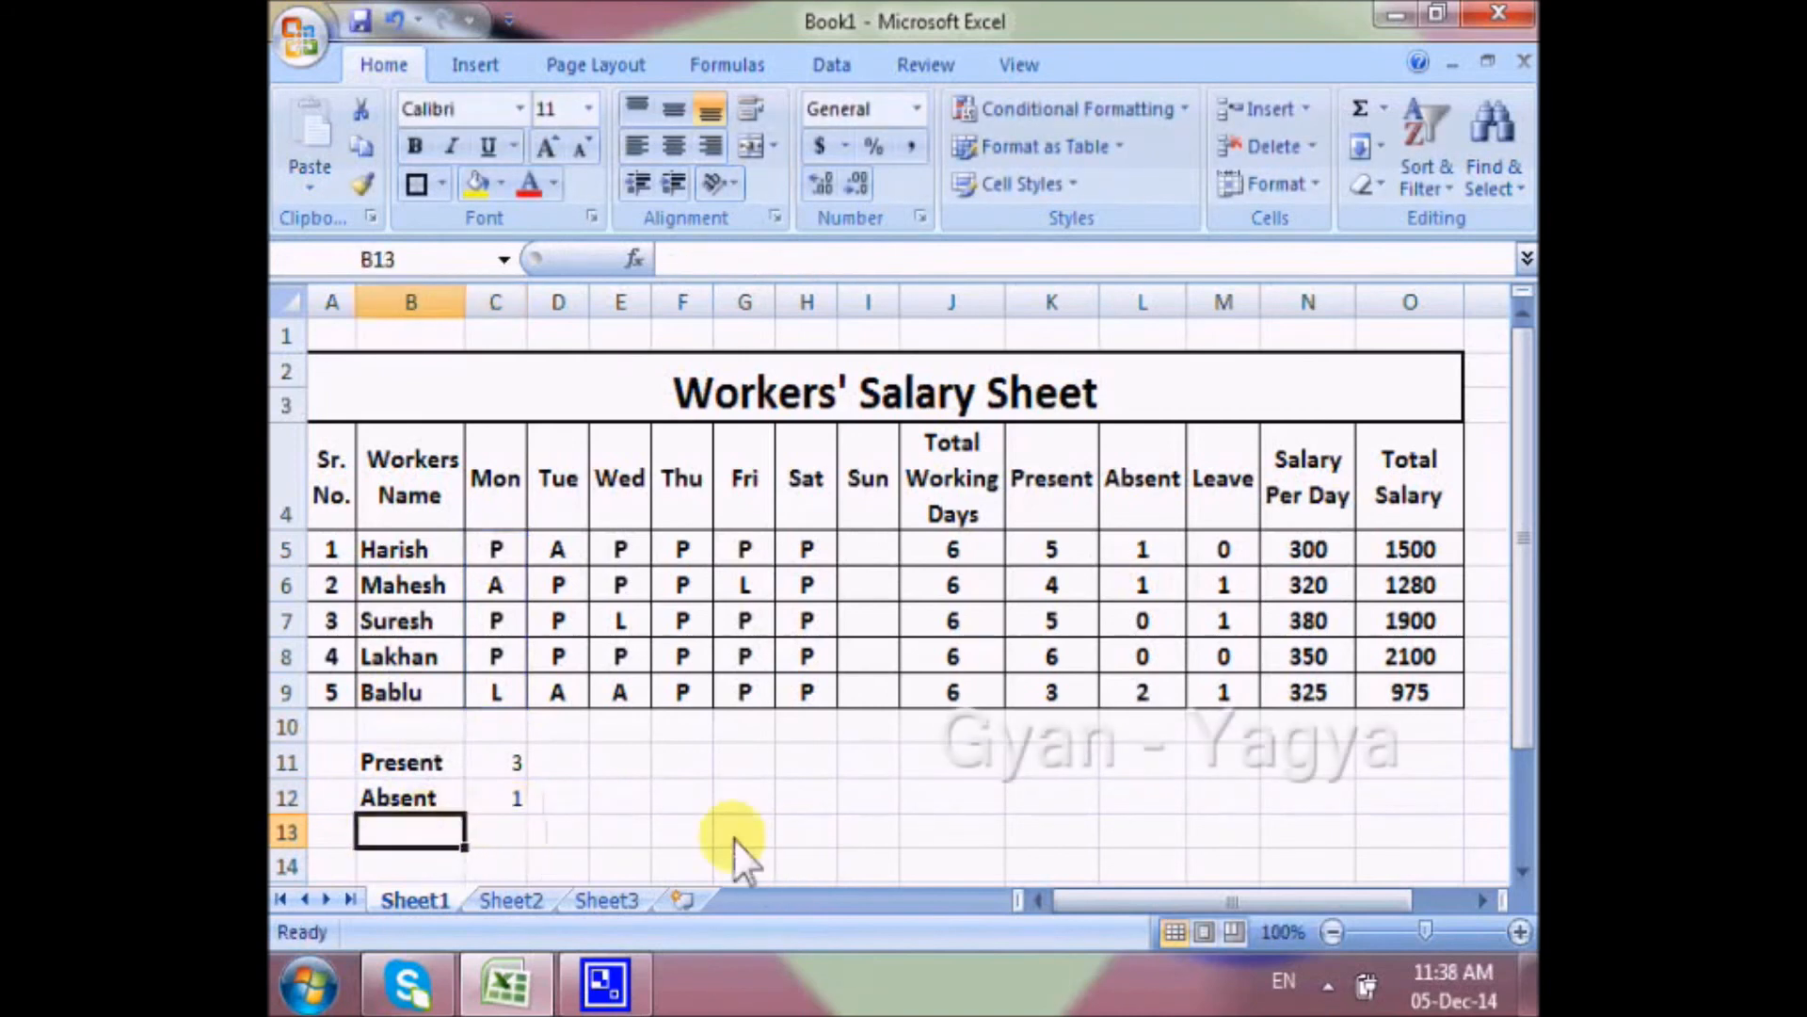
type("Leave")
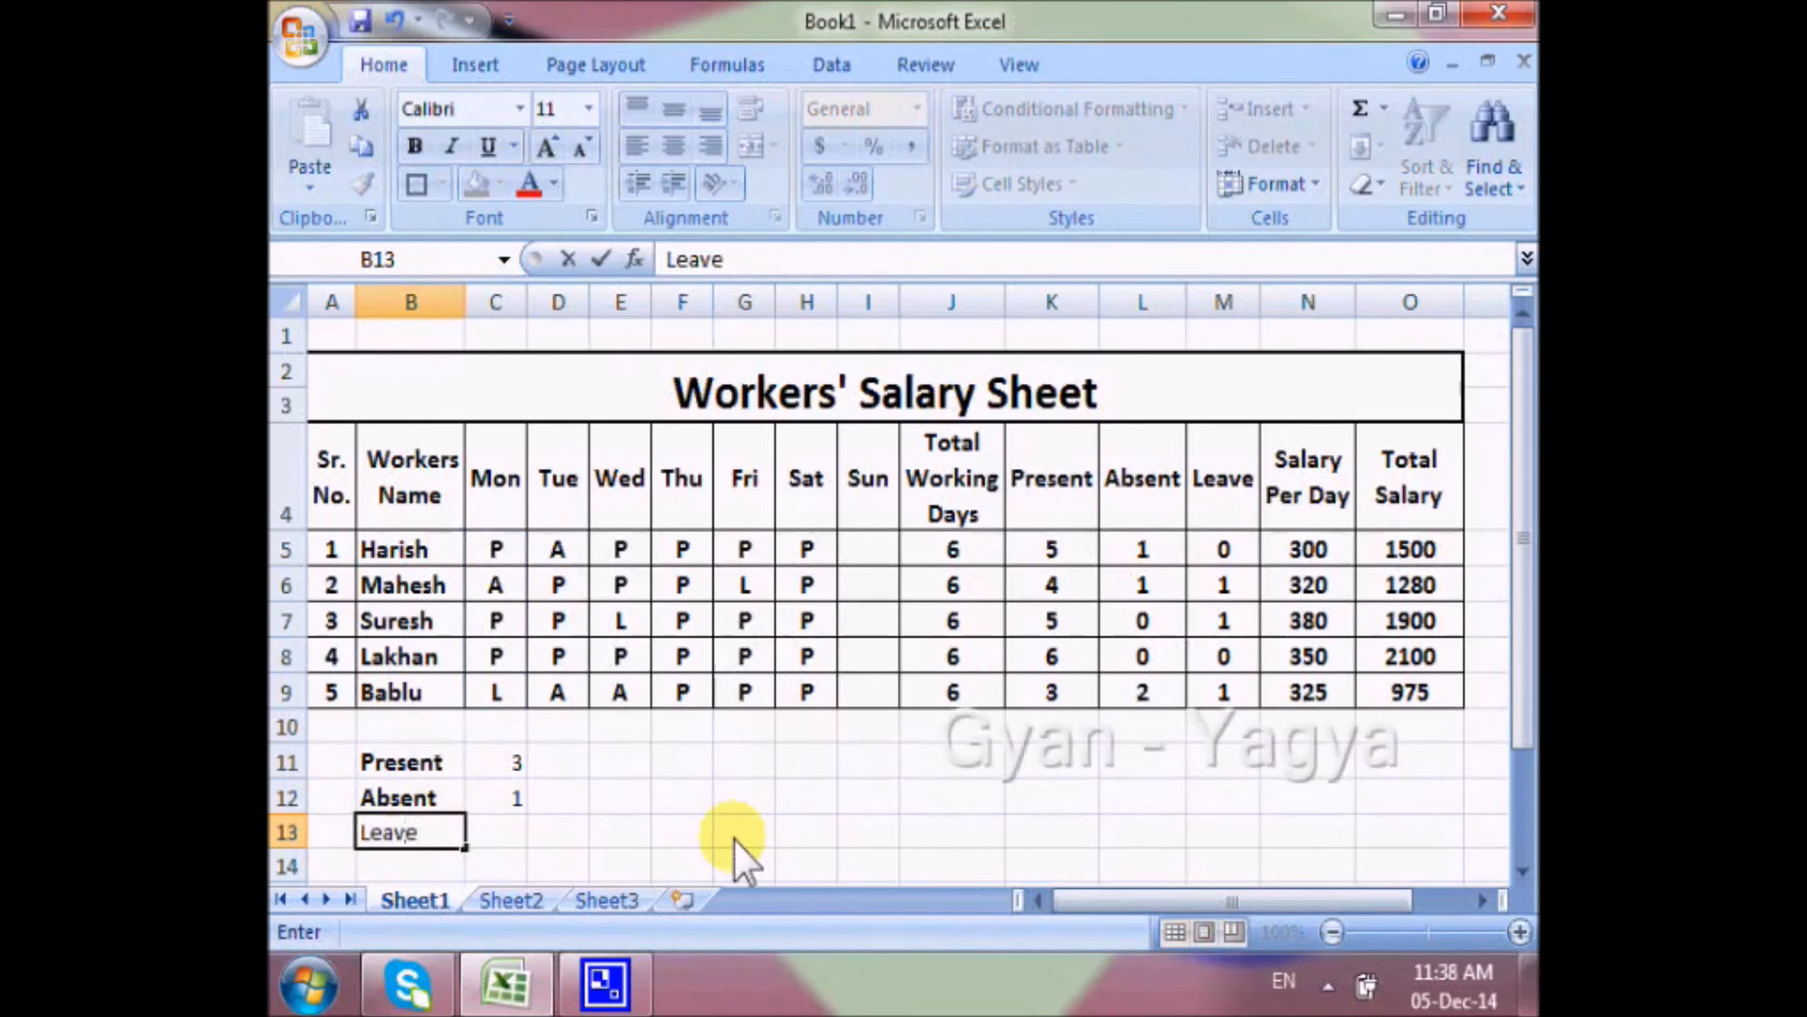
key("Tab")
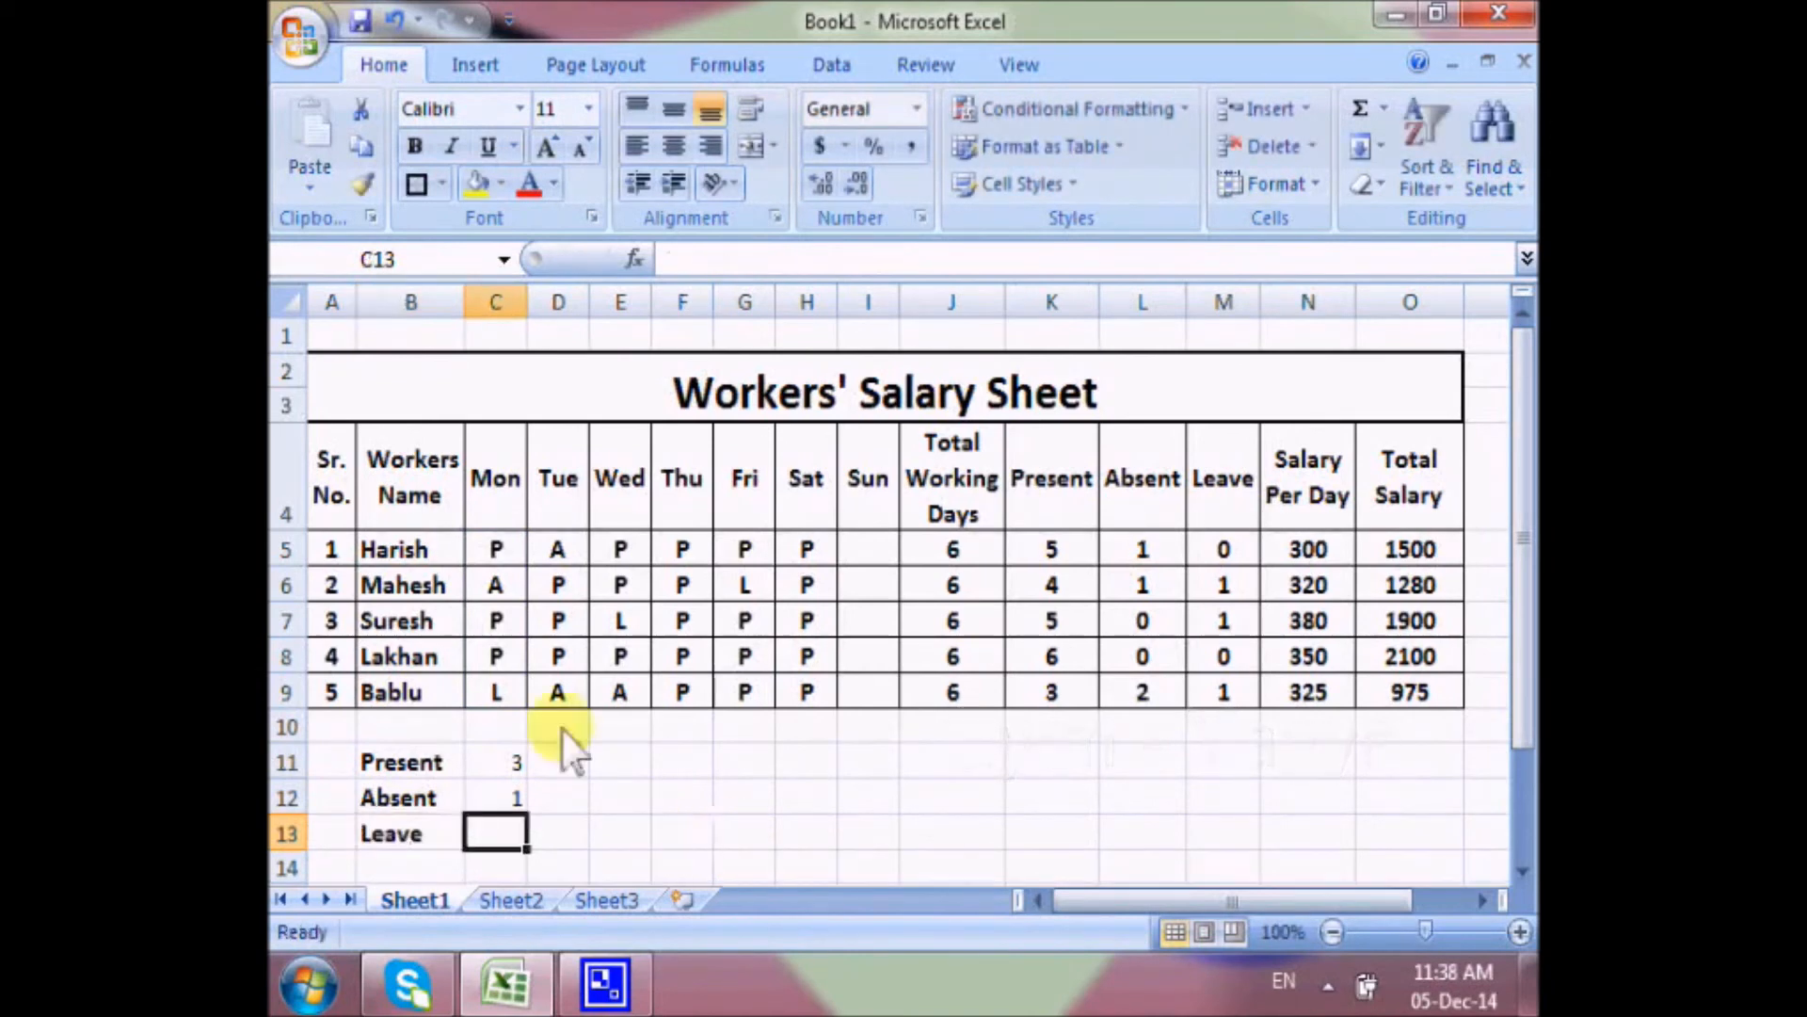
type("=")
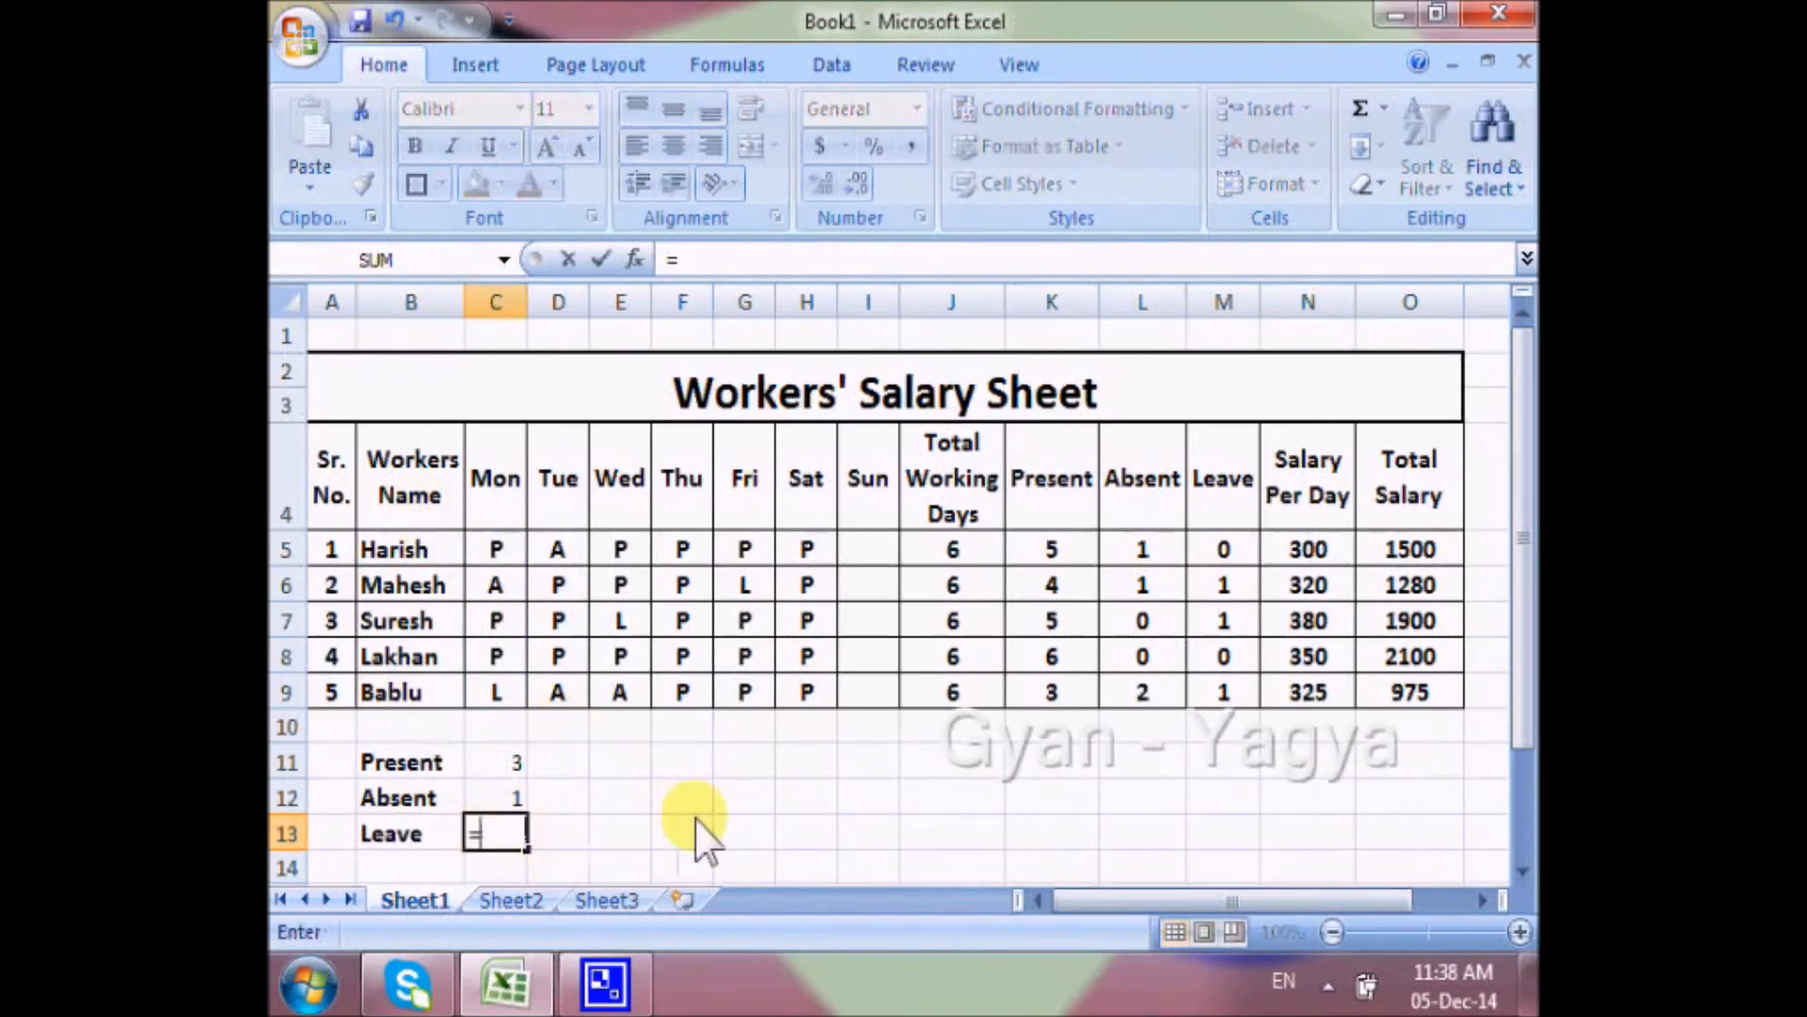
type("coun")
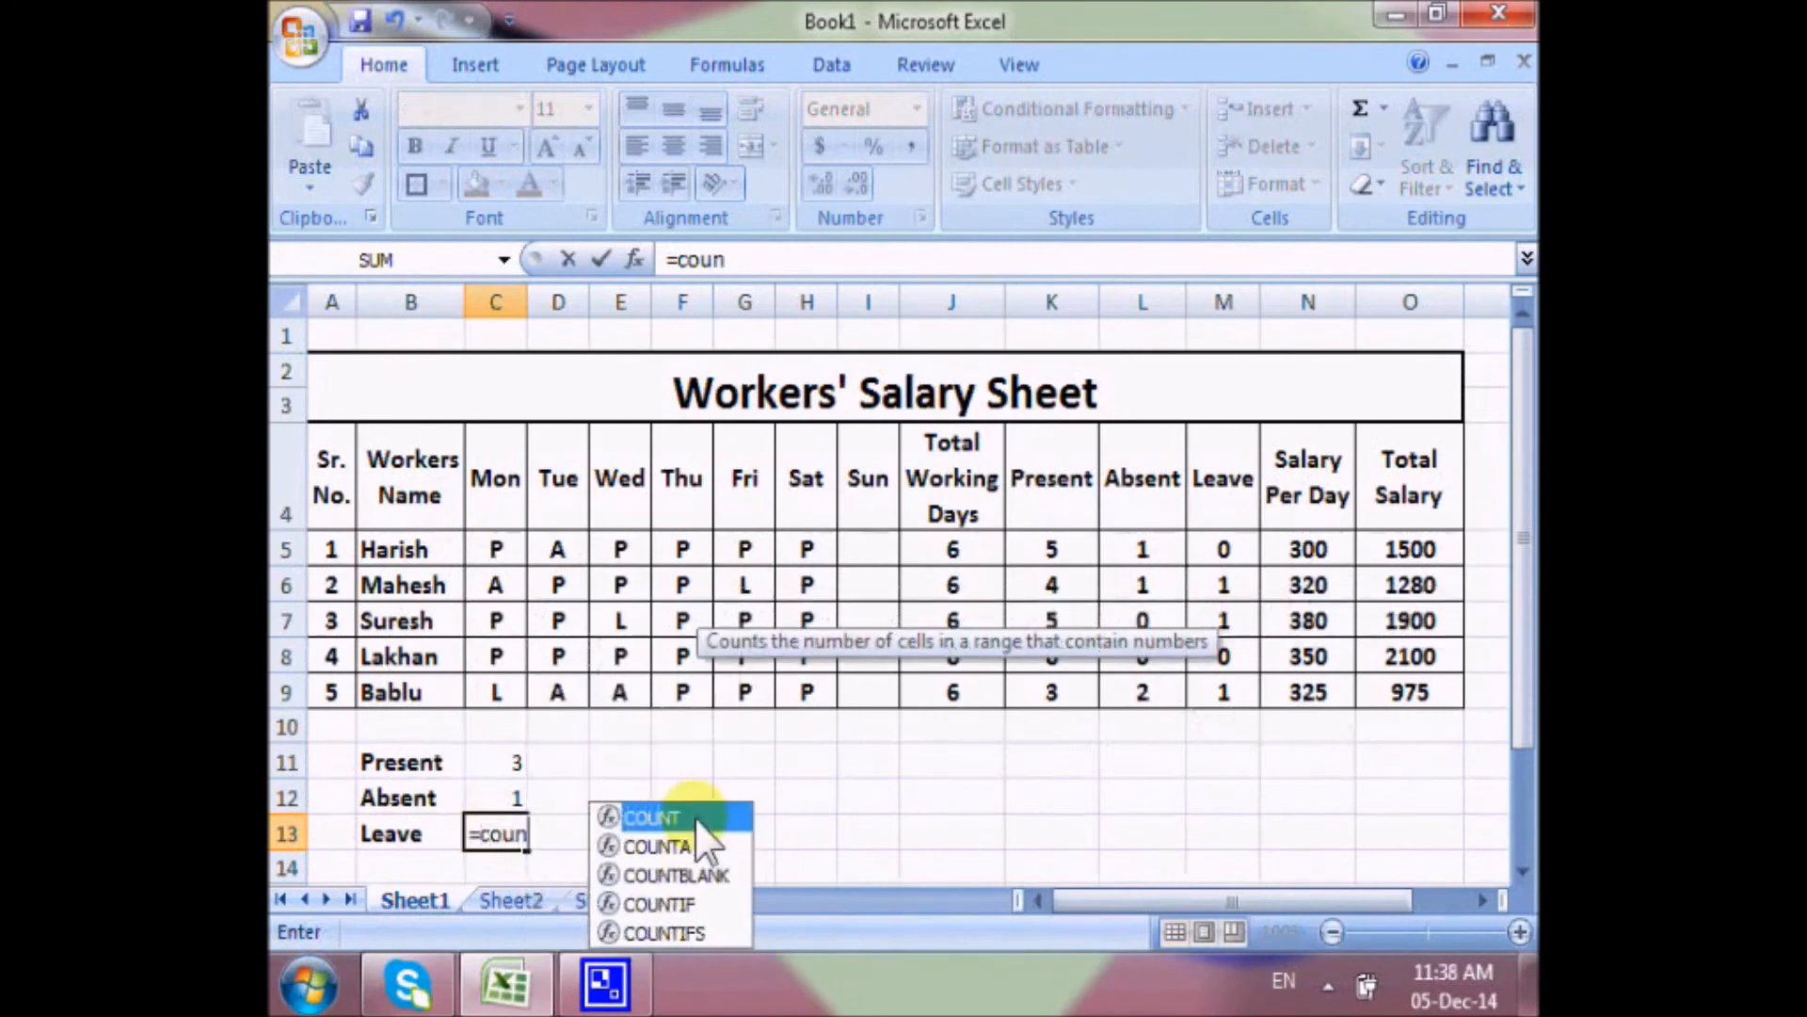
type("tif(")
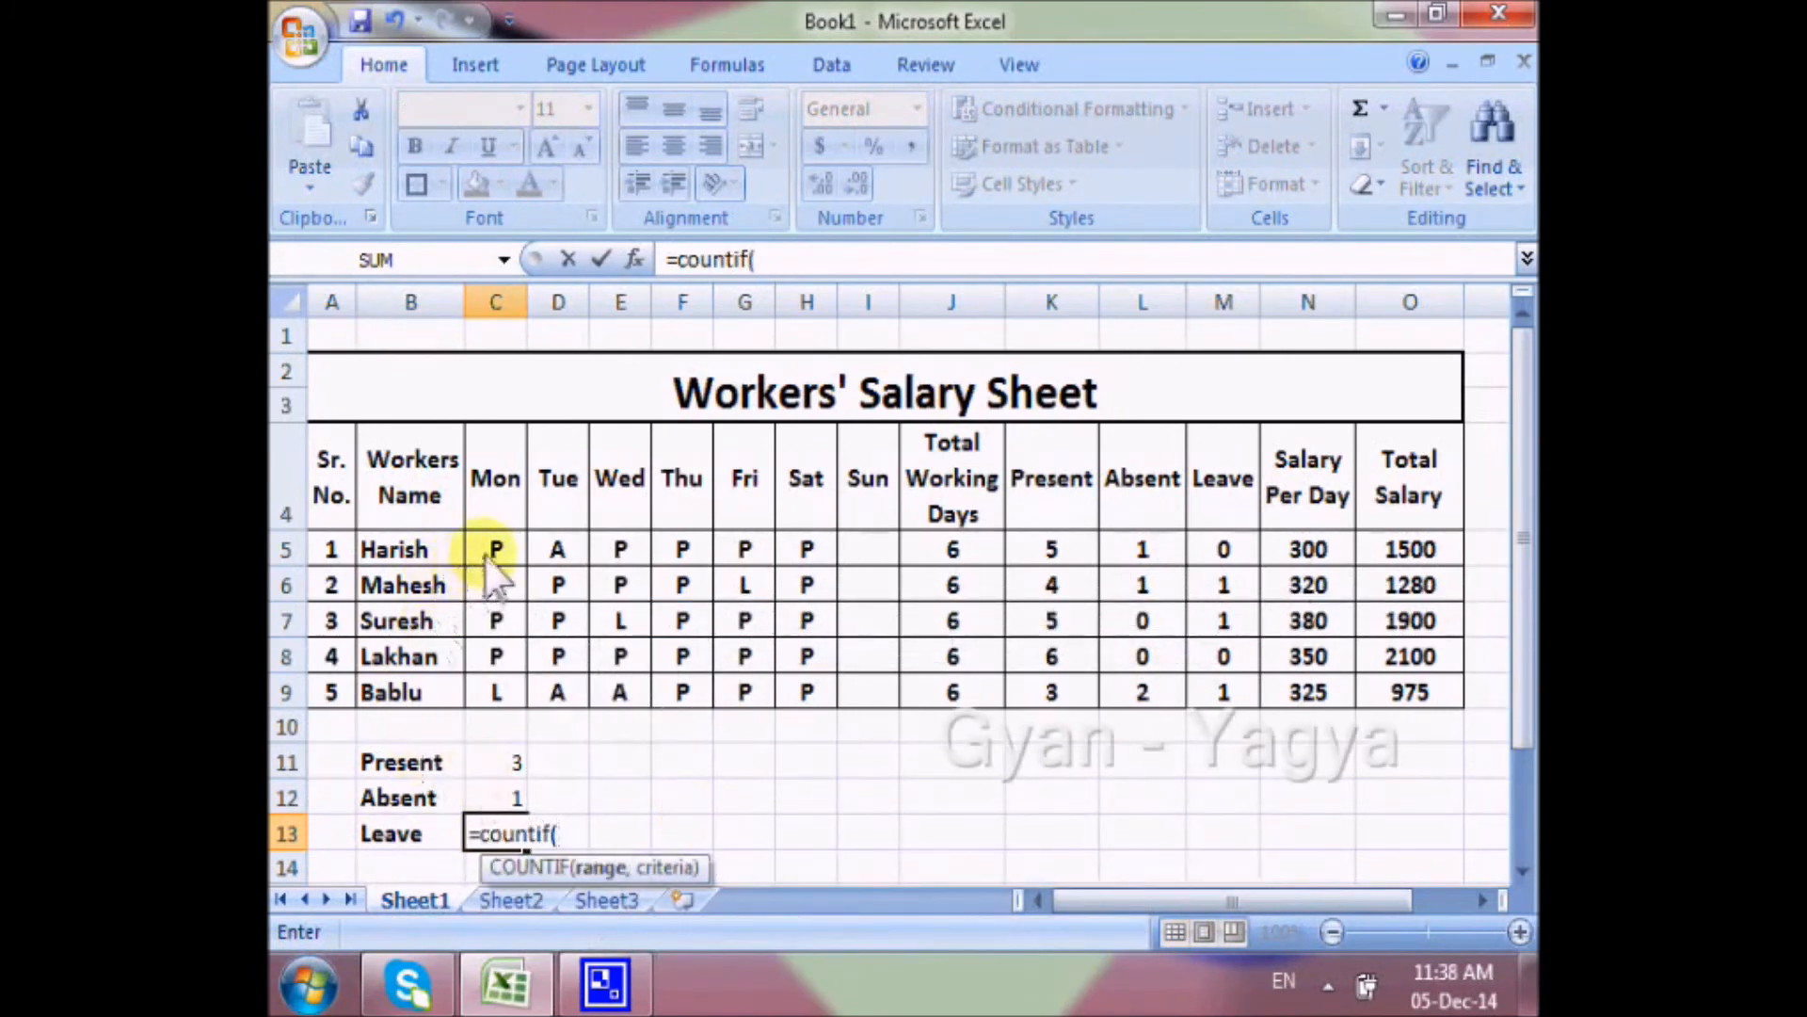
left_click_drag(488, 552, 485, 694)
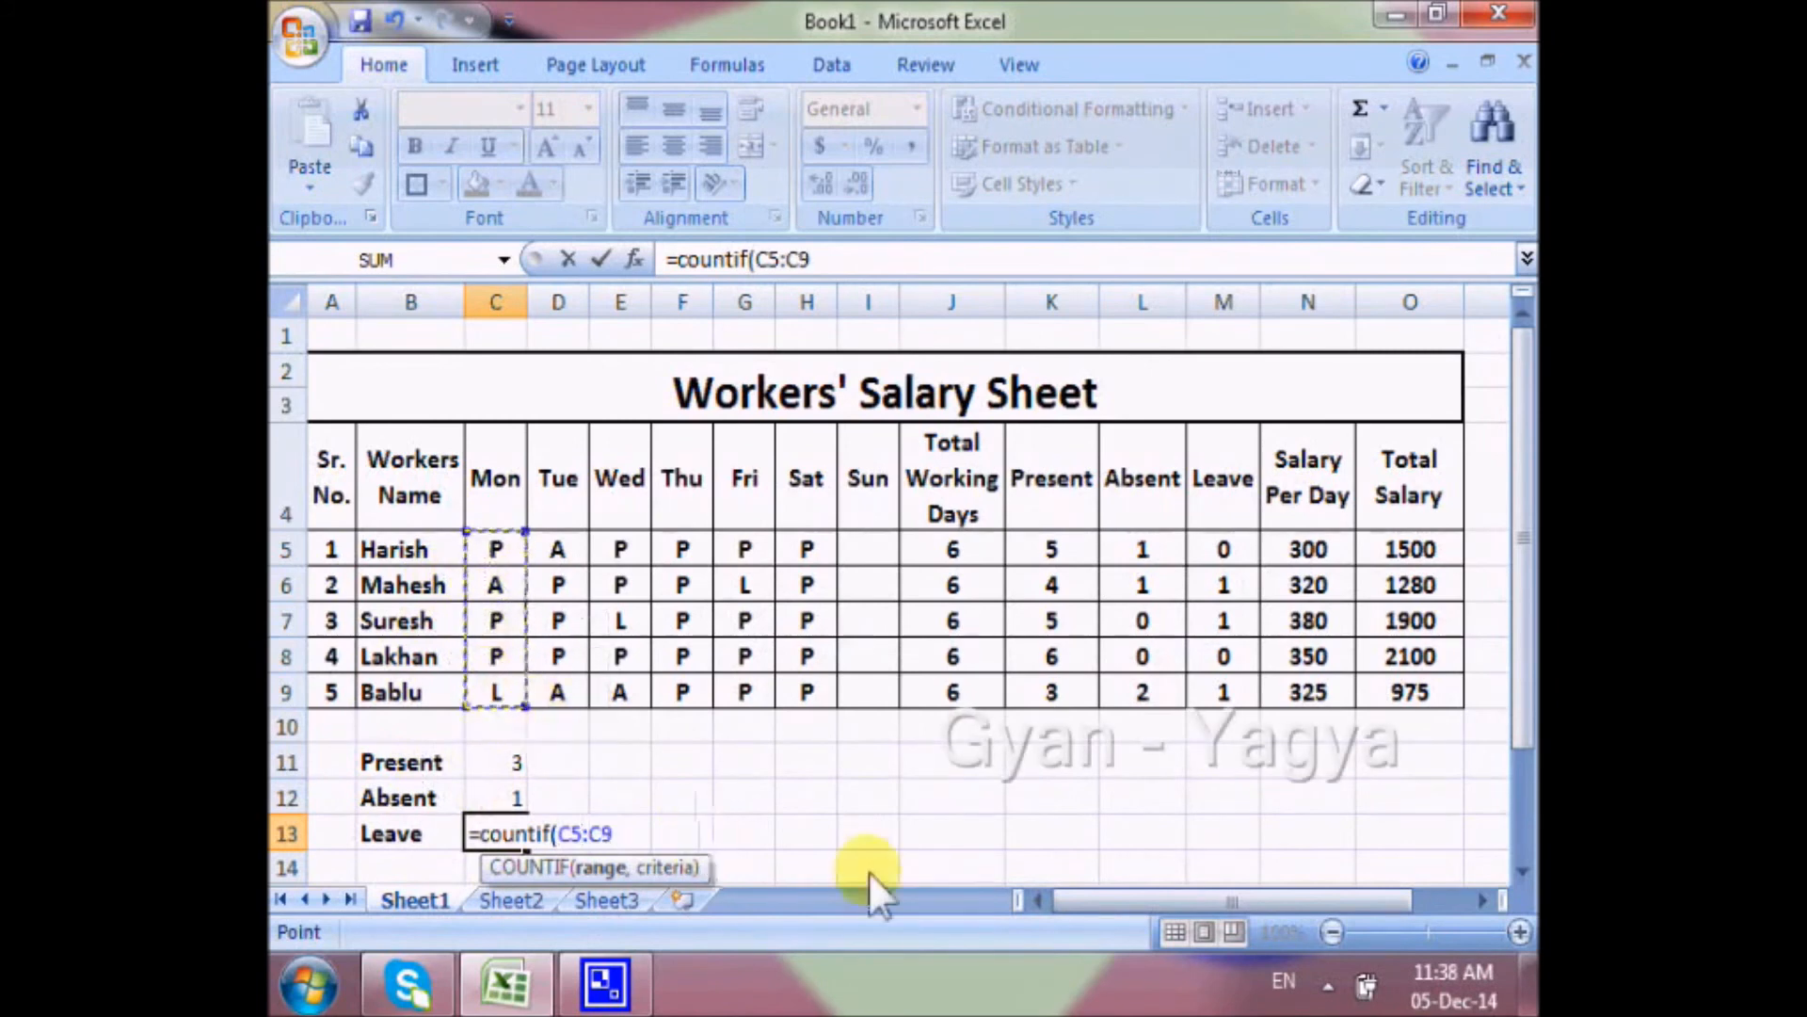
type(",\"")
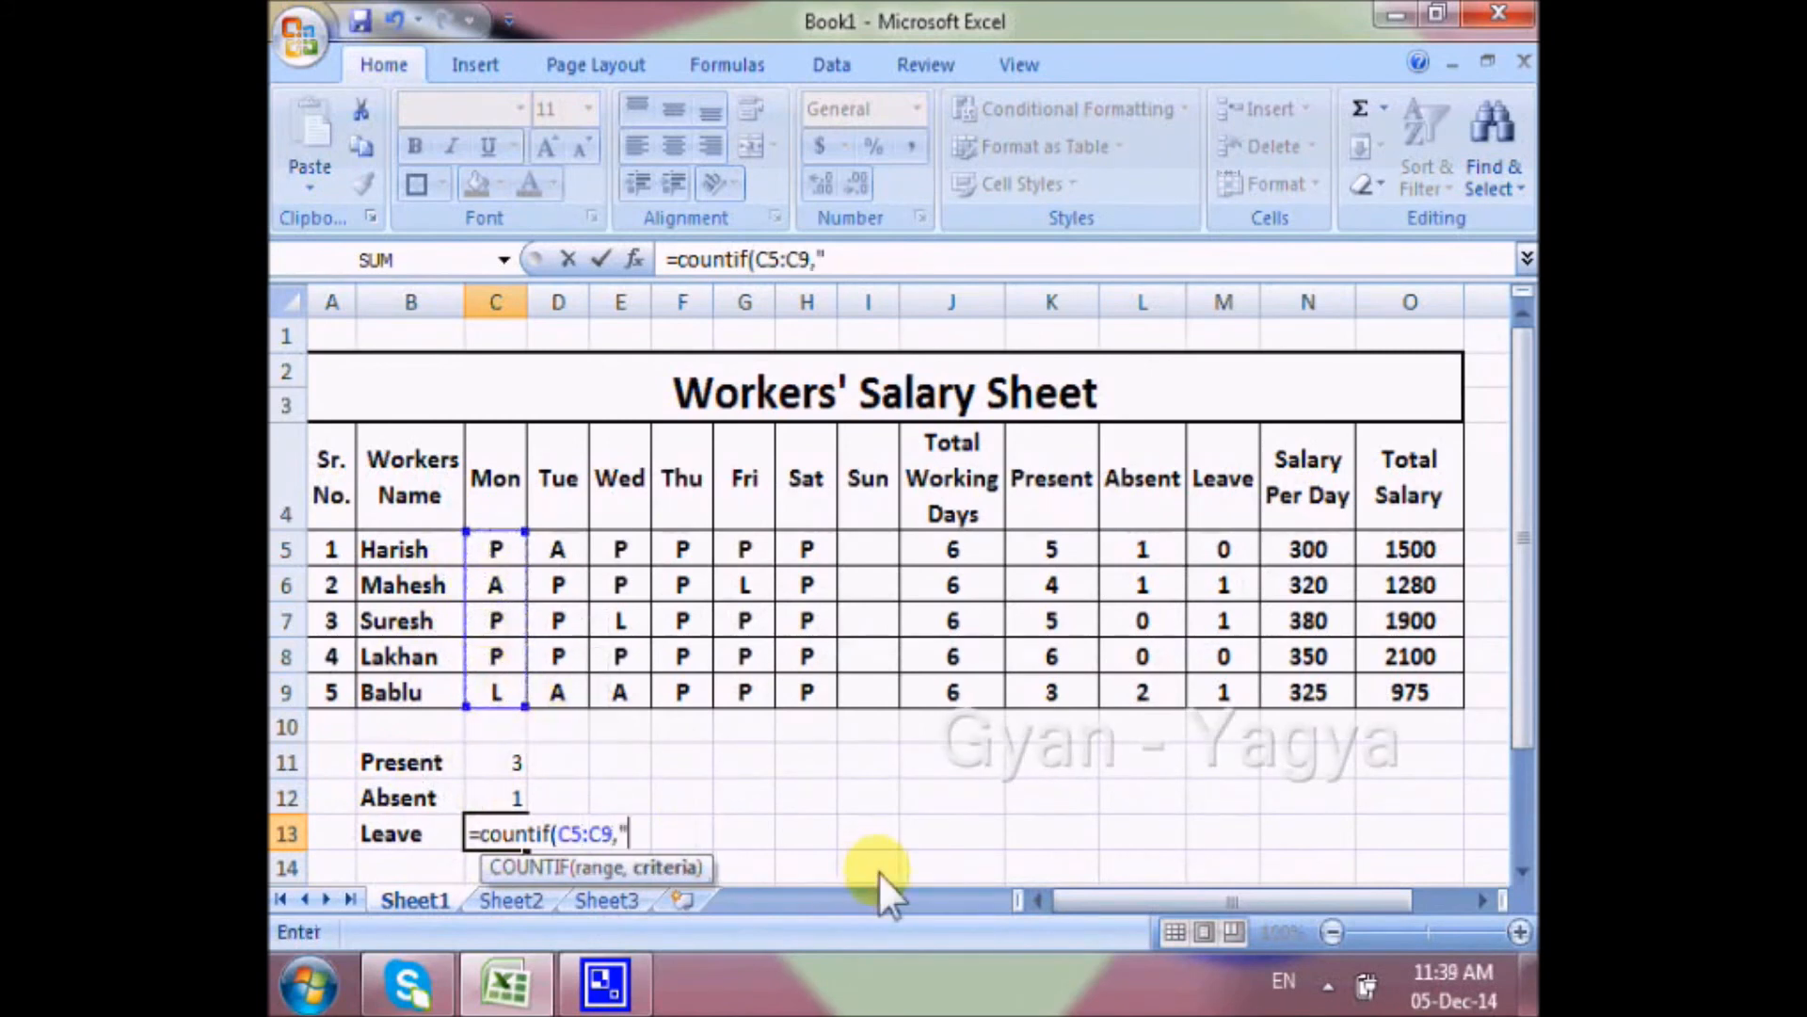
type("L\"")
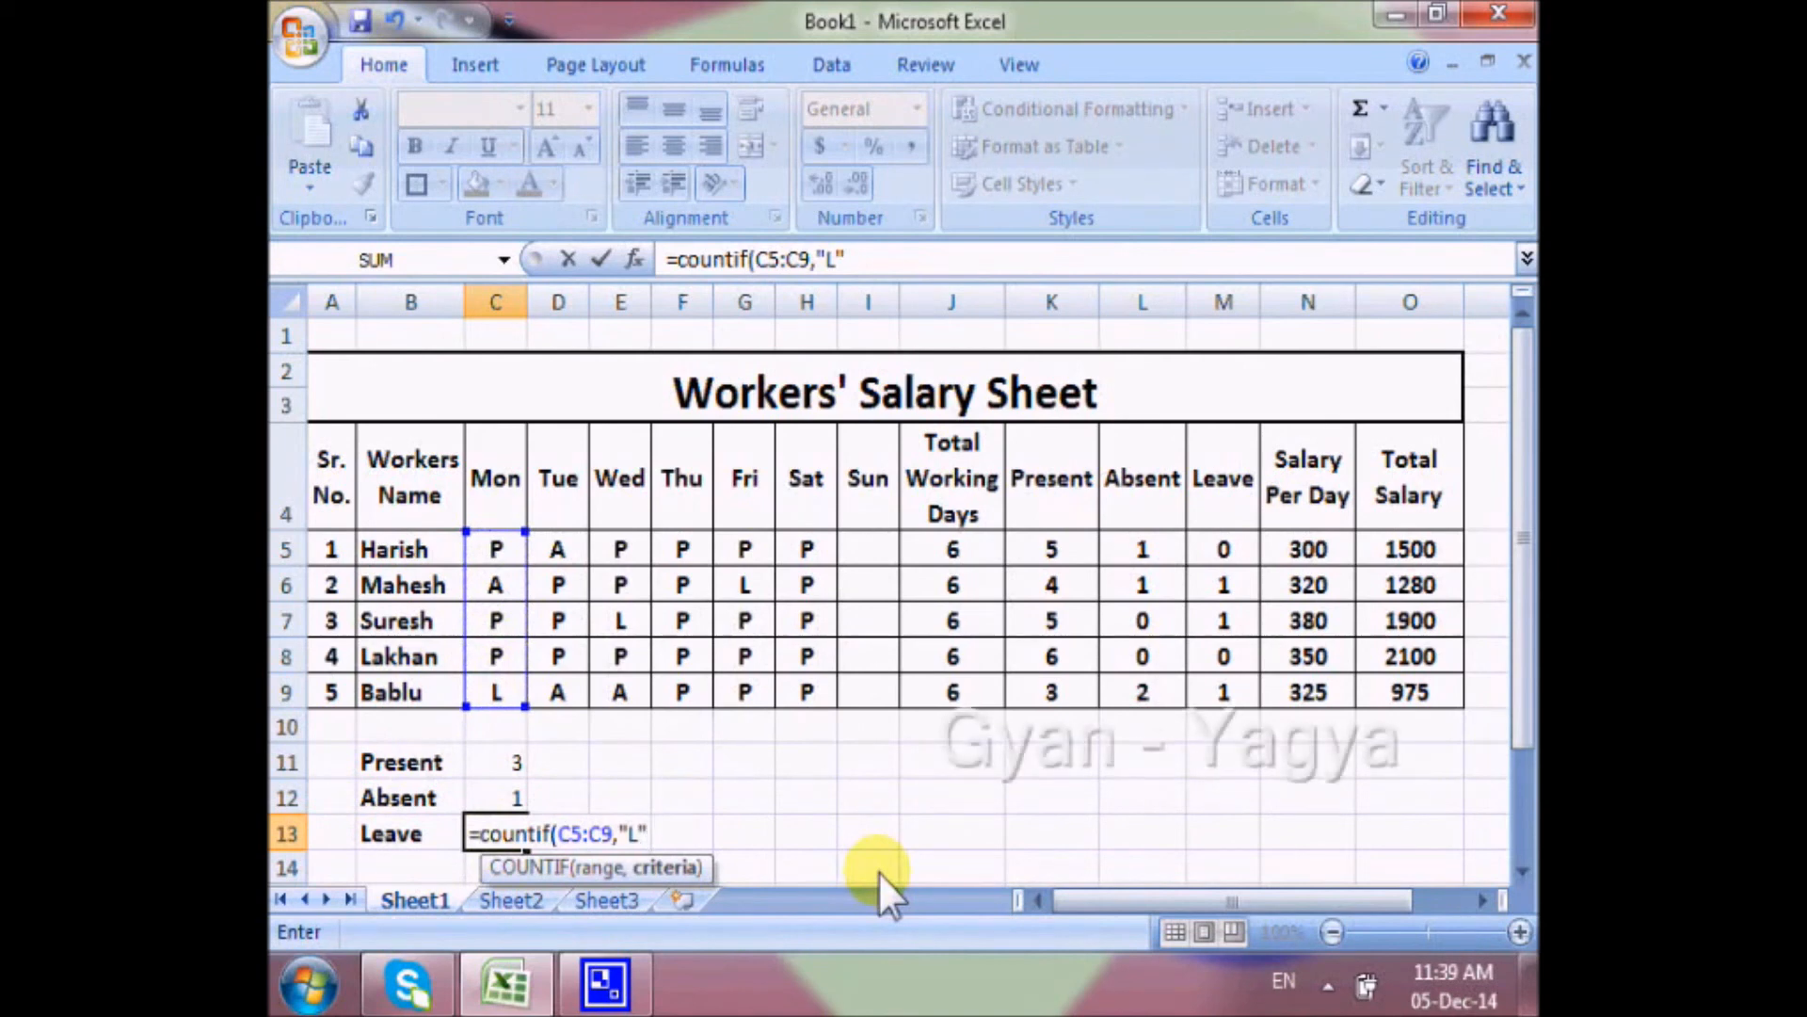
type(")")
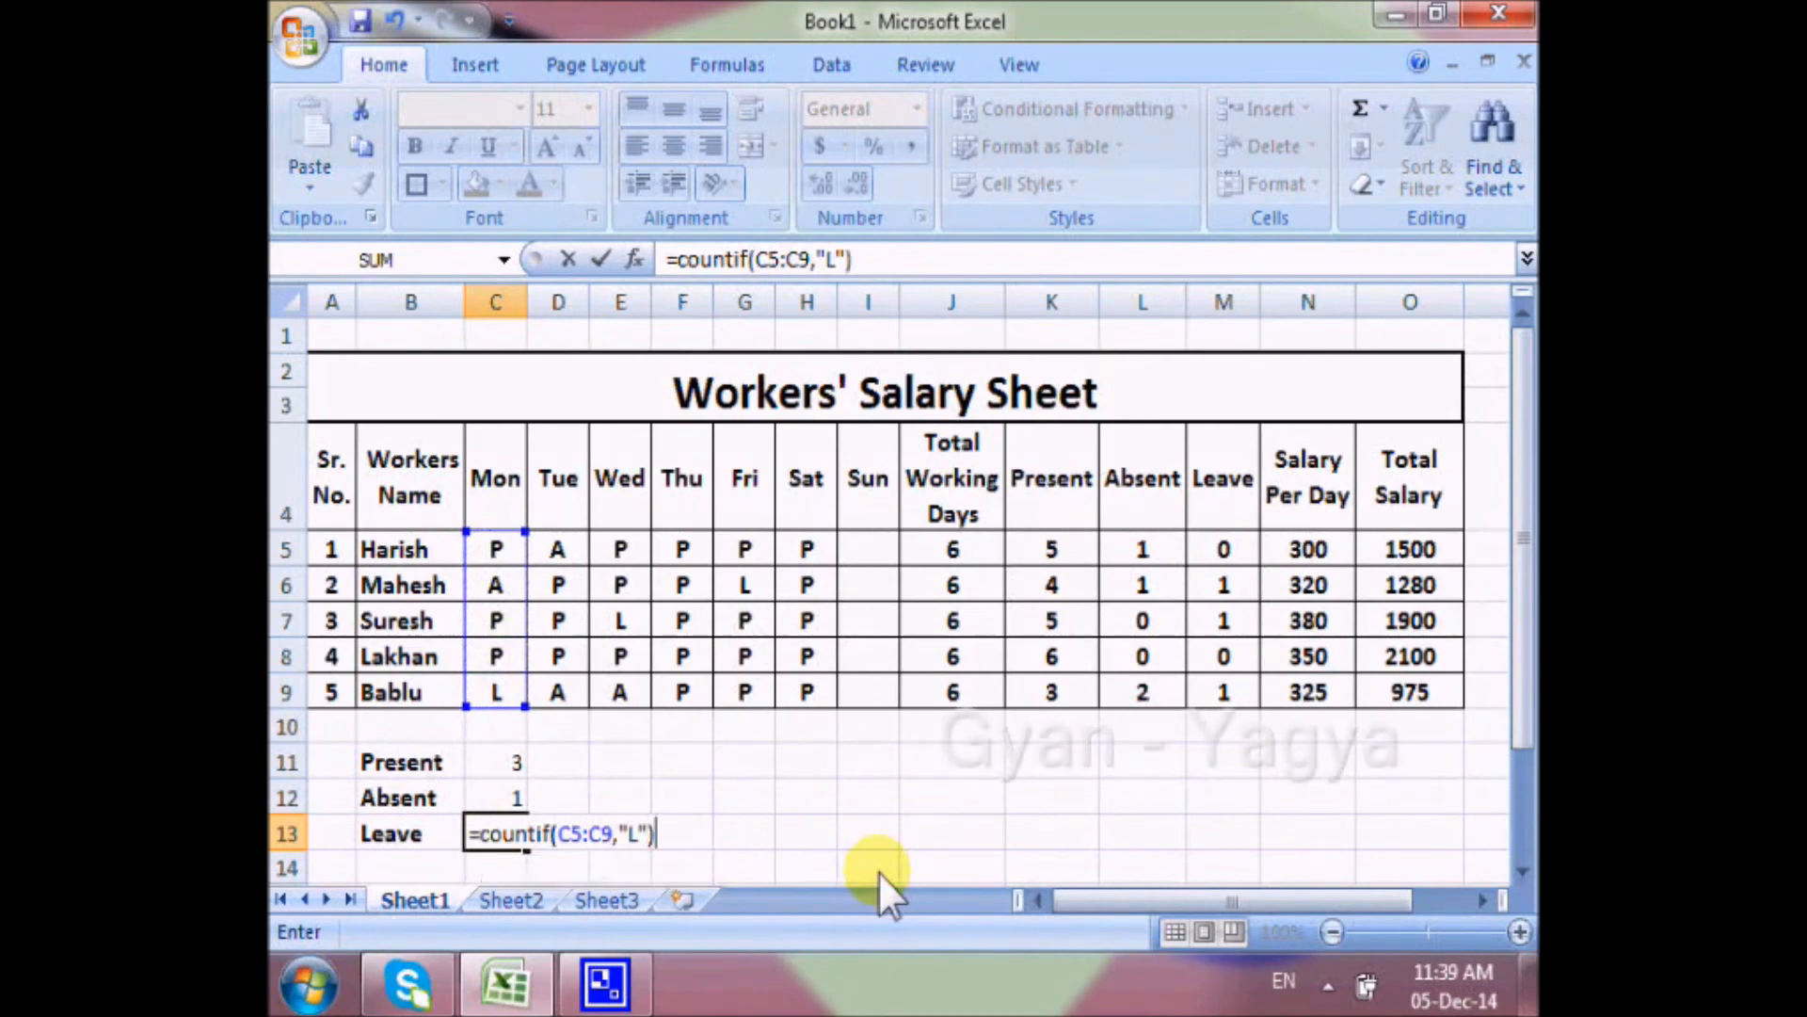
key("Return")
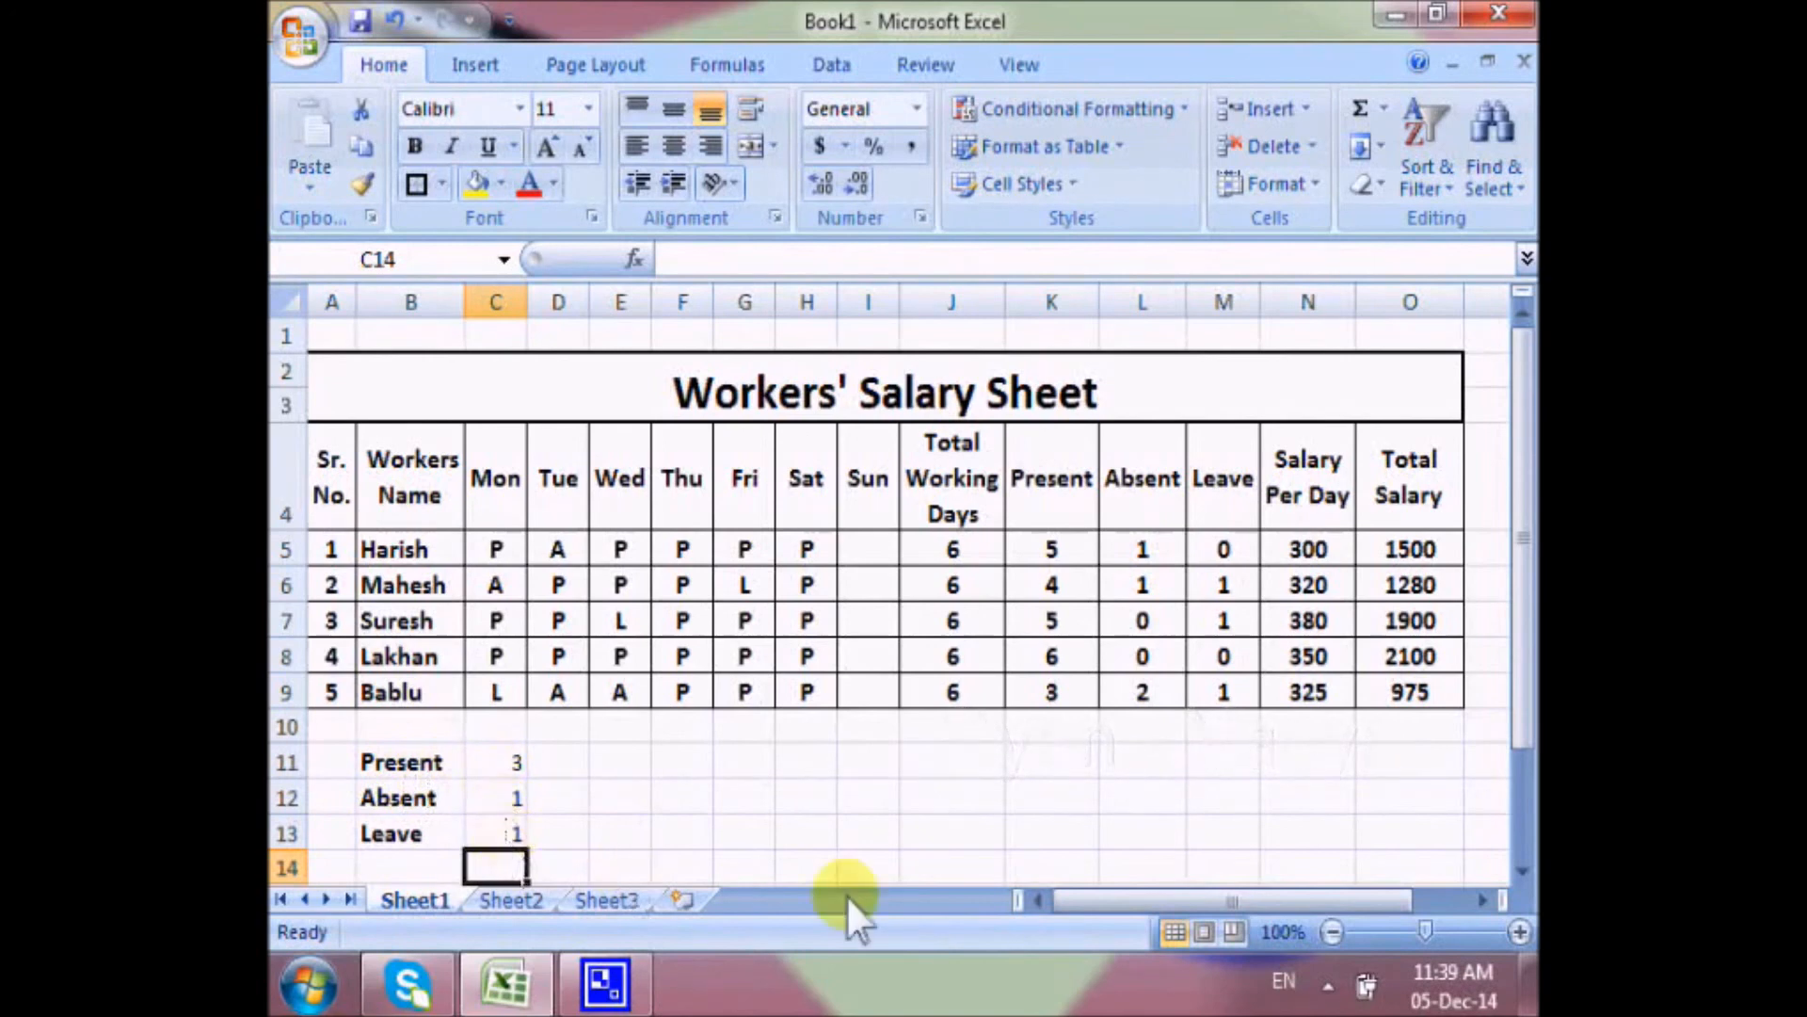
Fill the Present, Absent and Leave formulas in C11:C13 across through column I for Tuesday to Sunday.
left_click(621, 798)
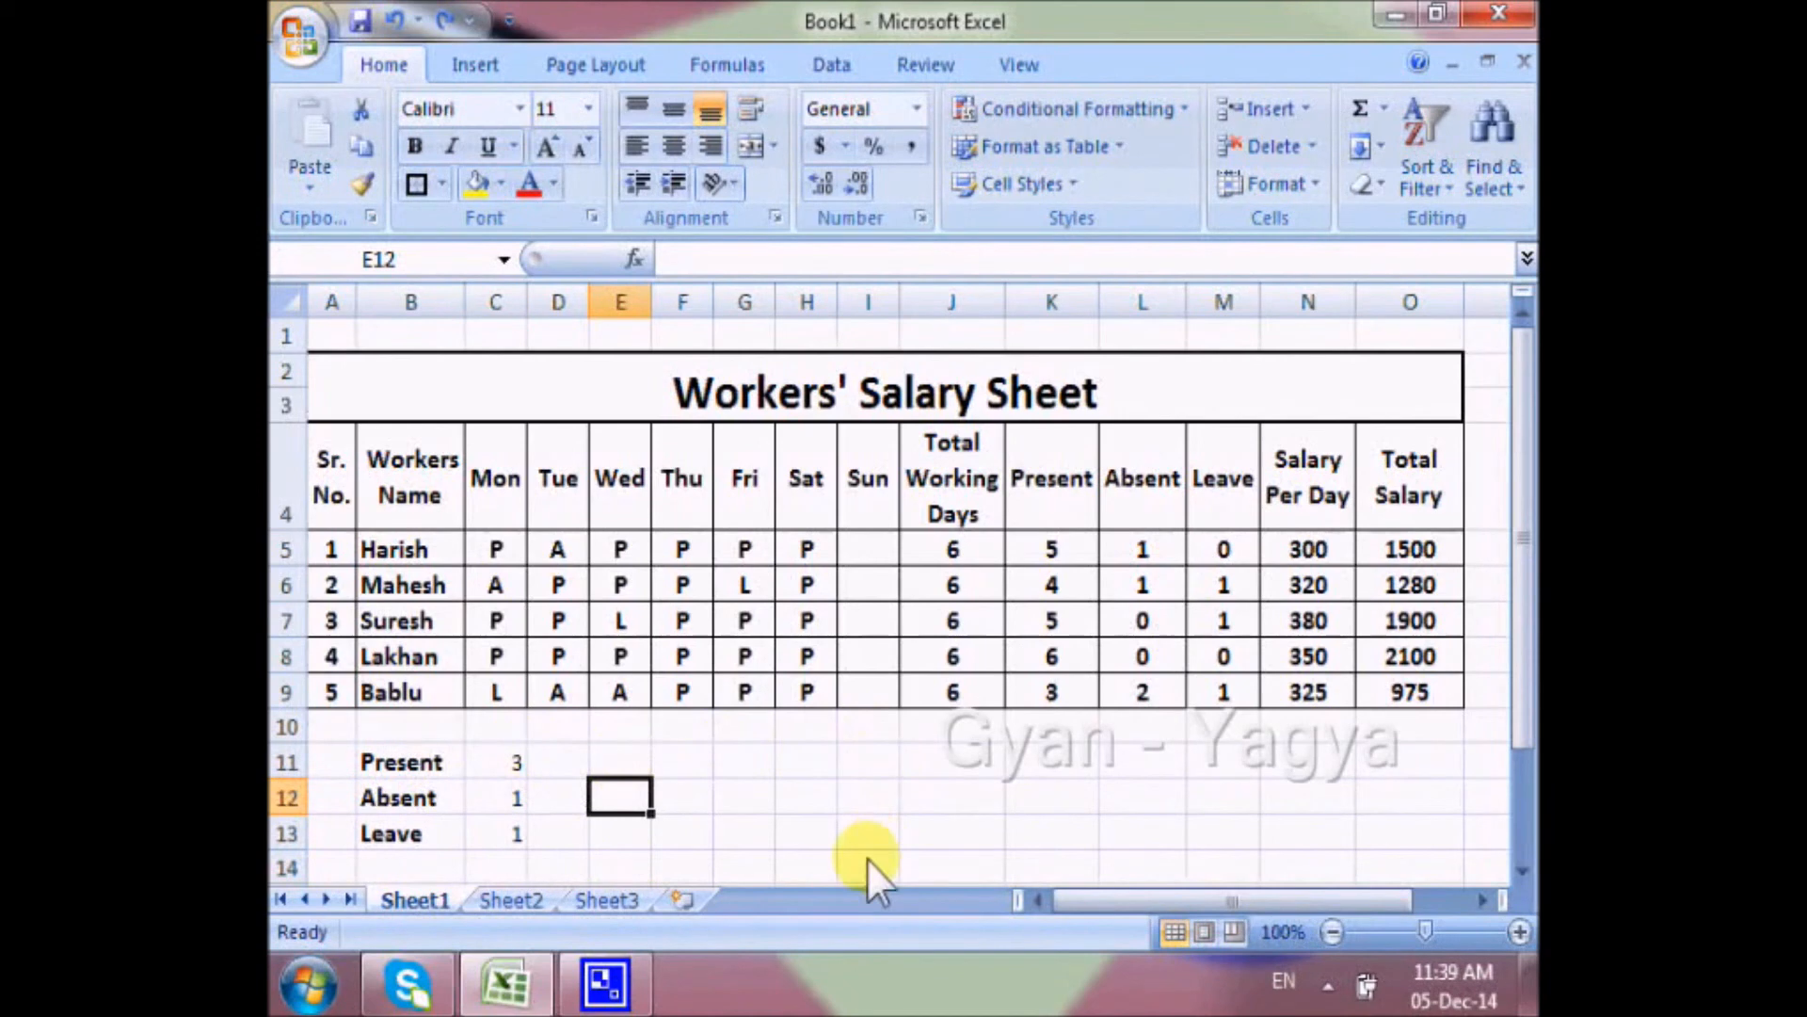
left_click_drag(508, 774, 869, 864)
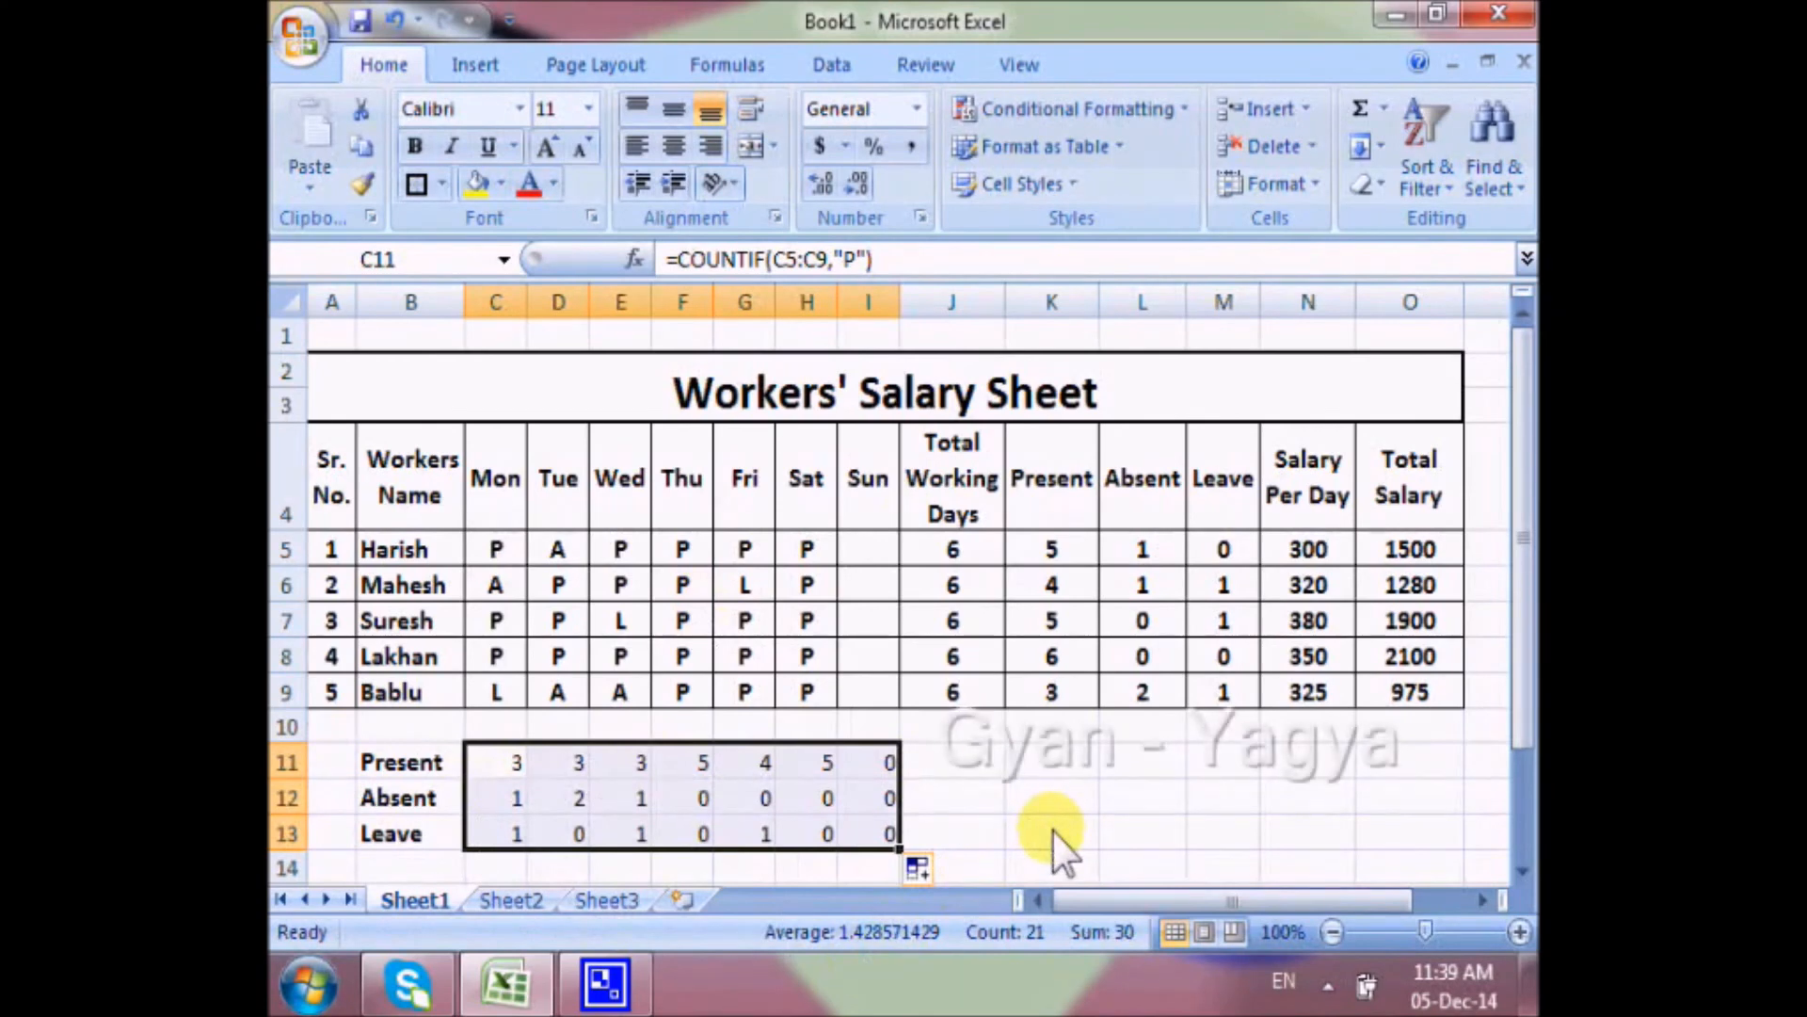
left_click(1019, 831)
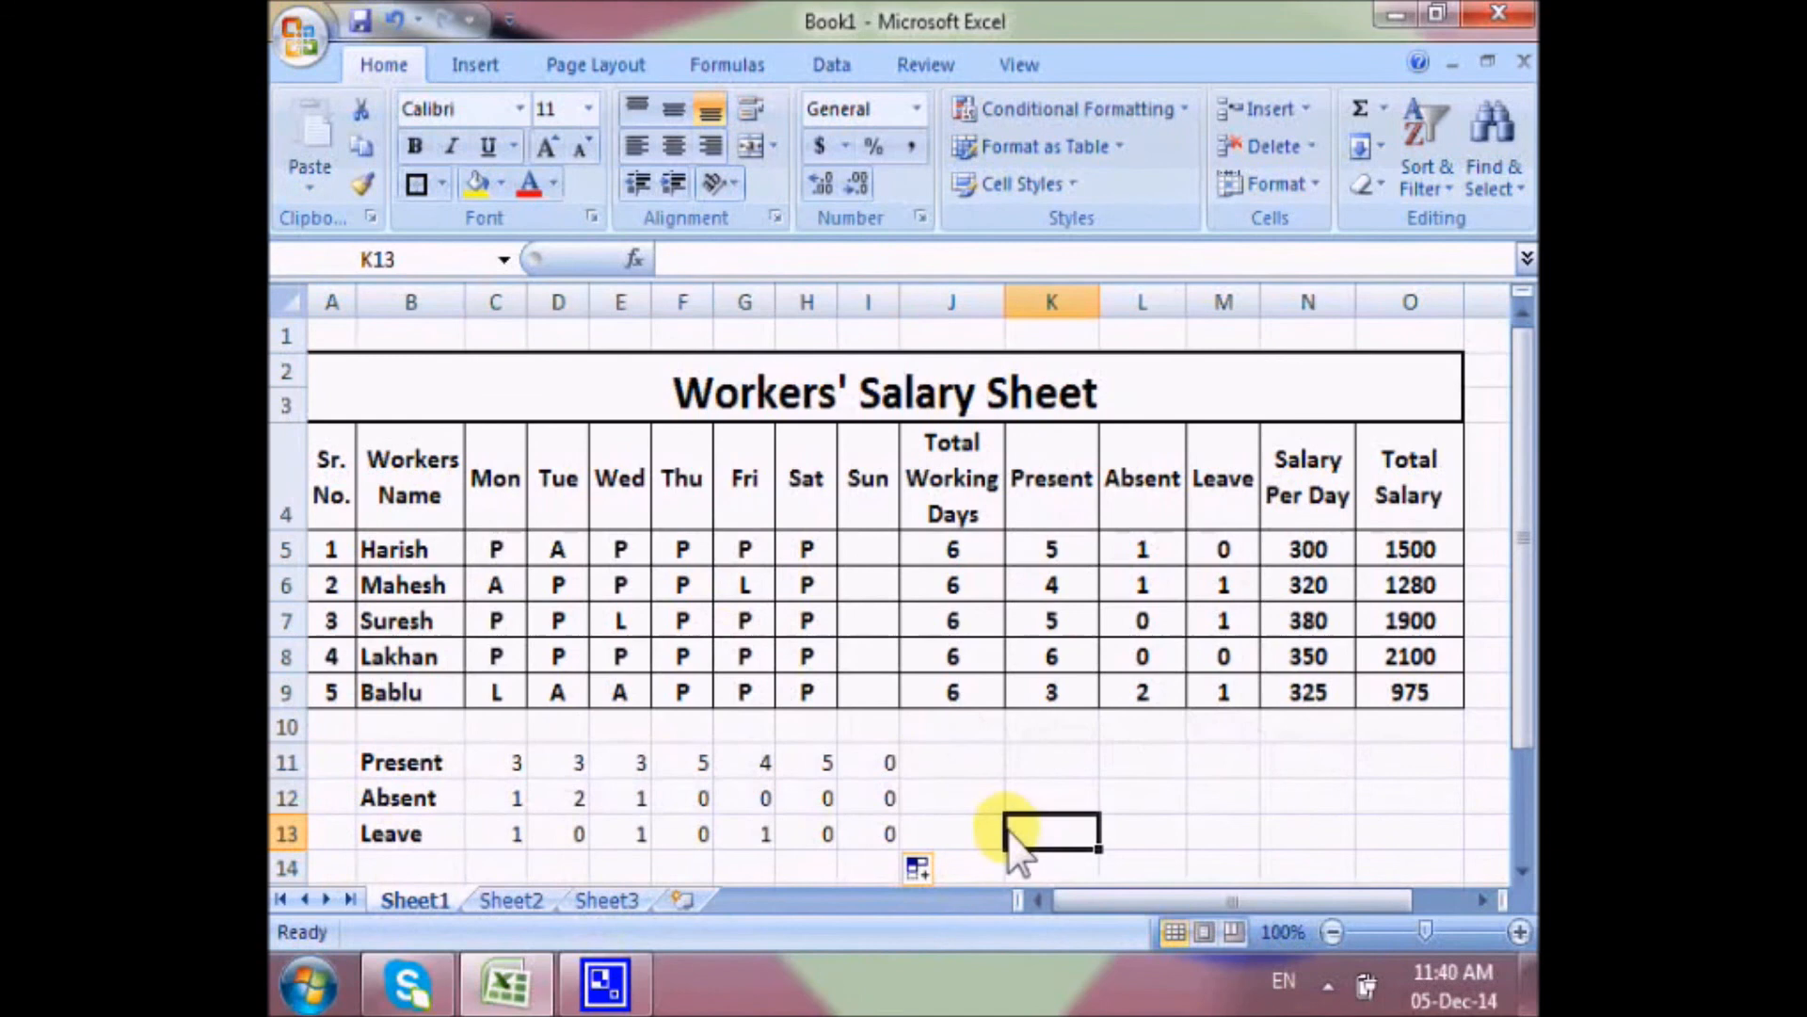